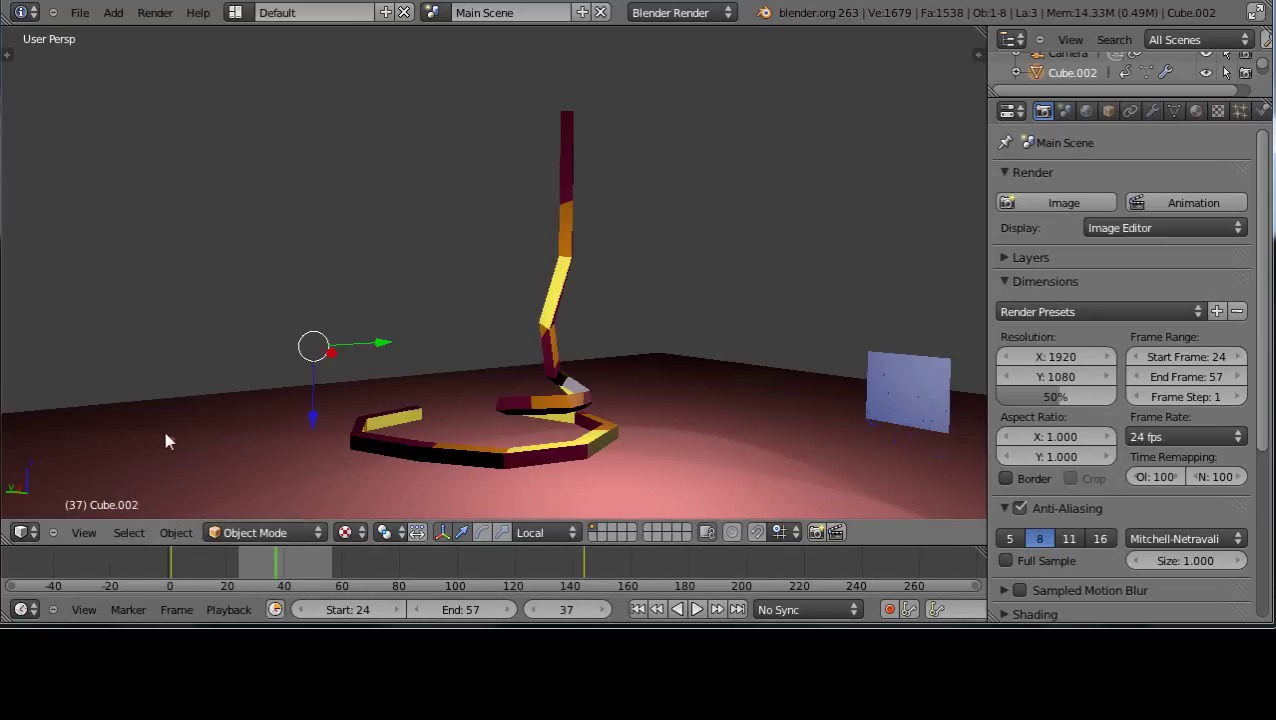
Step: Preview the spiral animation, then uncheck Only Render to show grid, lamps and curves
{"action": "key", "text": "alt+a"}
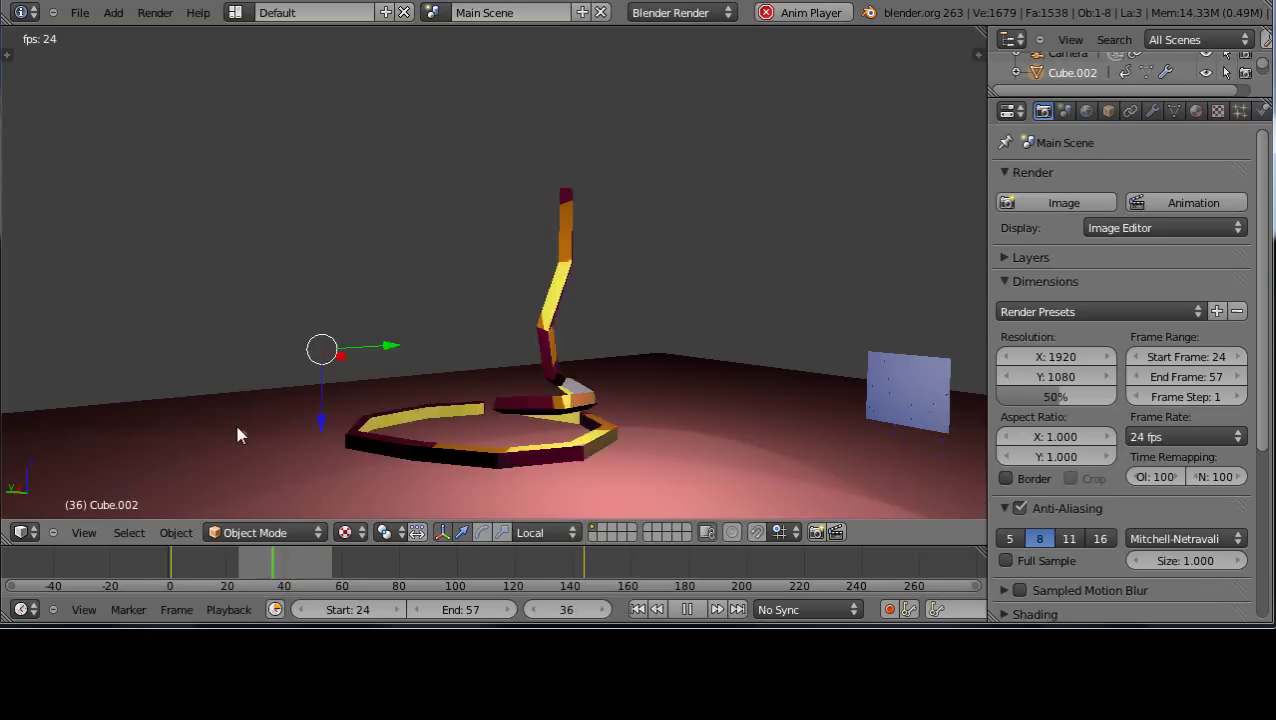
{"action": "key", "text": "alt+a"}
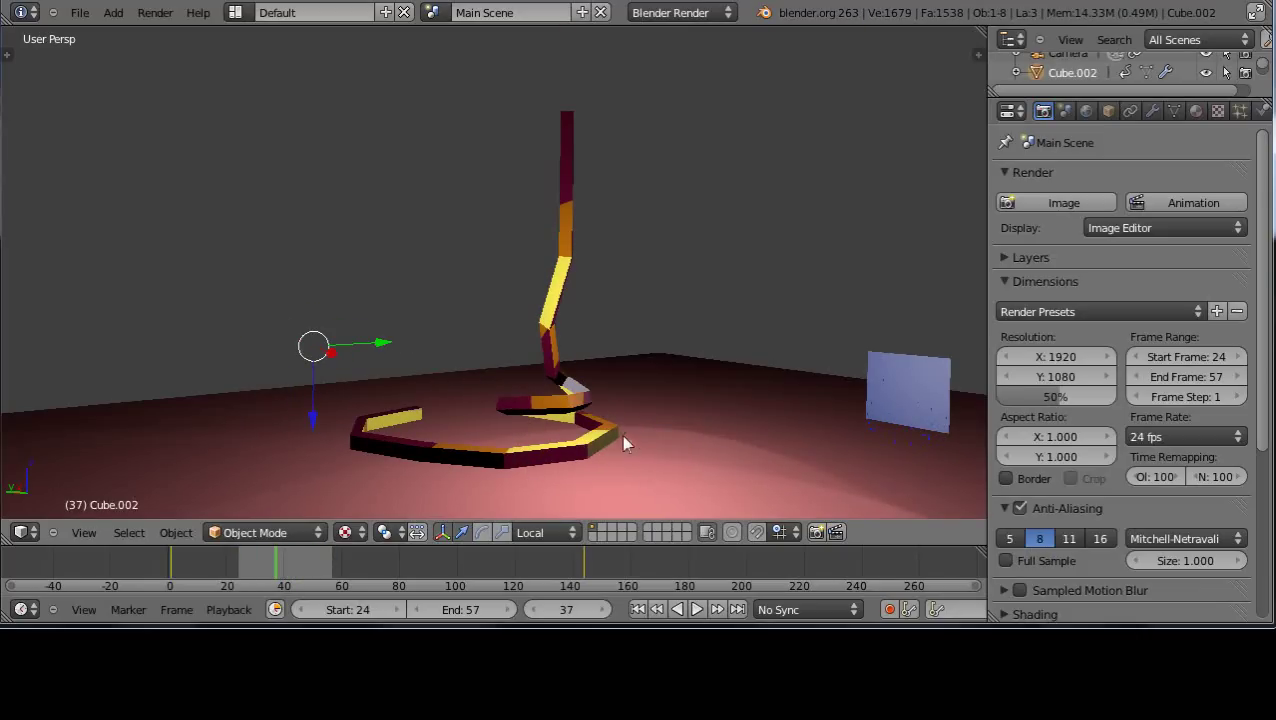
{"action": "scroll", "coordinate": [891, 450], "scroll_direction": "down", "scroll_amount": 3}
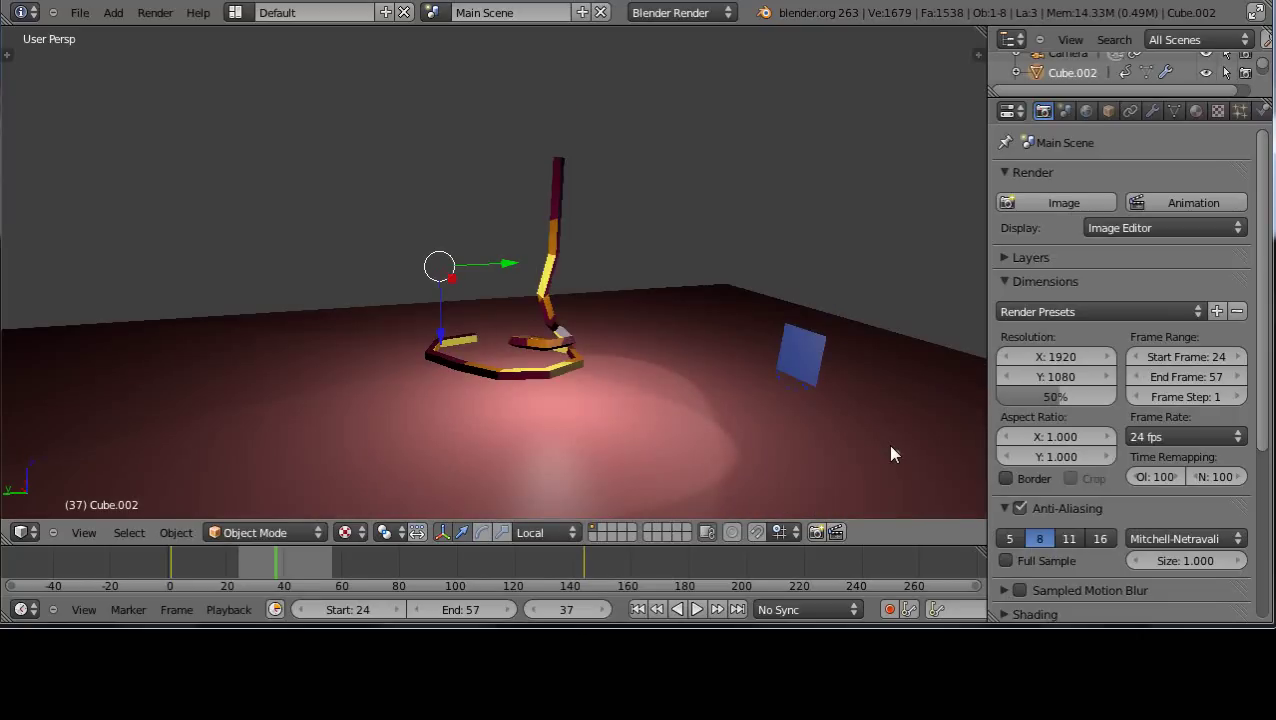
{"action": "key", "text": "n"}
{"action": "scroll", "coordinate": [745, 470], "scroll_direction": "down", "scroll_amount": 2}
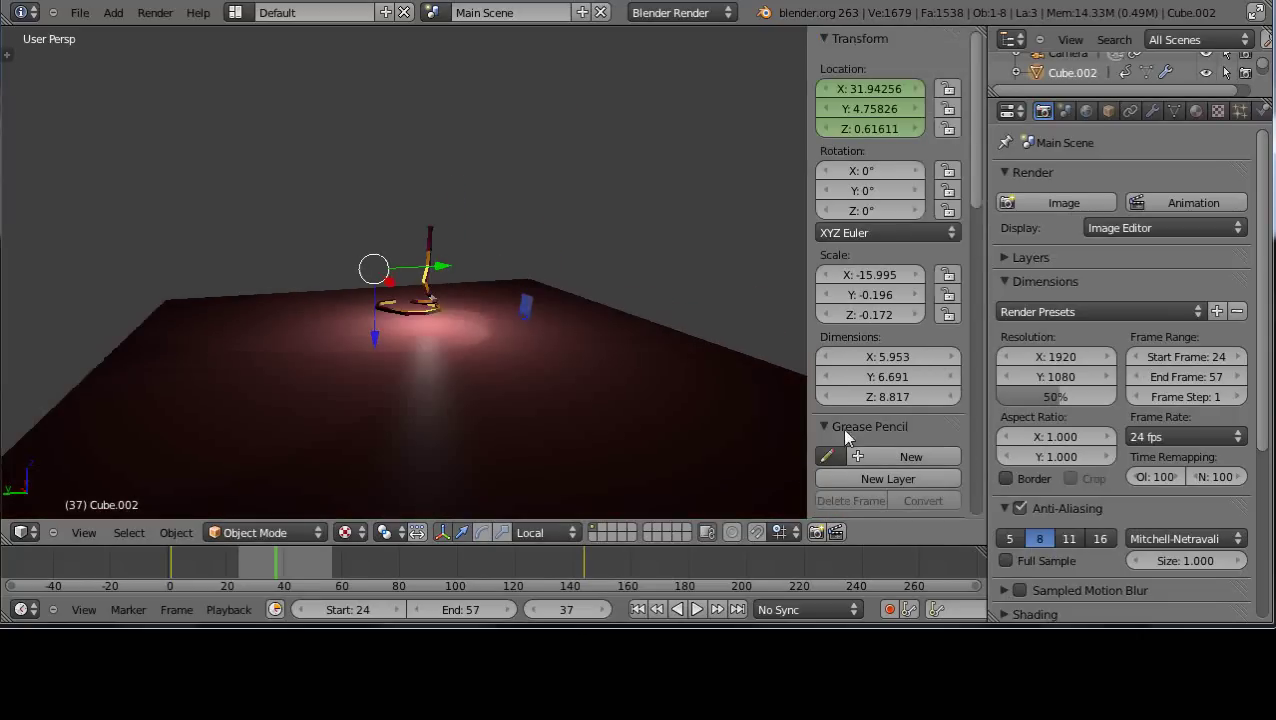
{"action": "scroll", "coordinate": [879, 450], "scroll_direction": "down", "scroll_amount": 8}
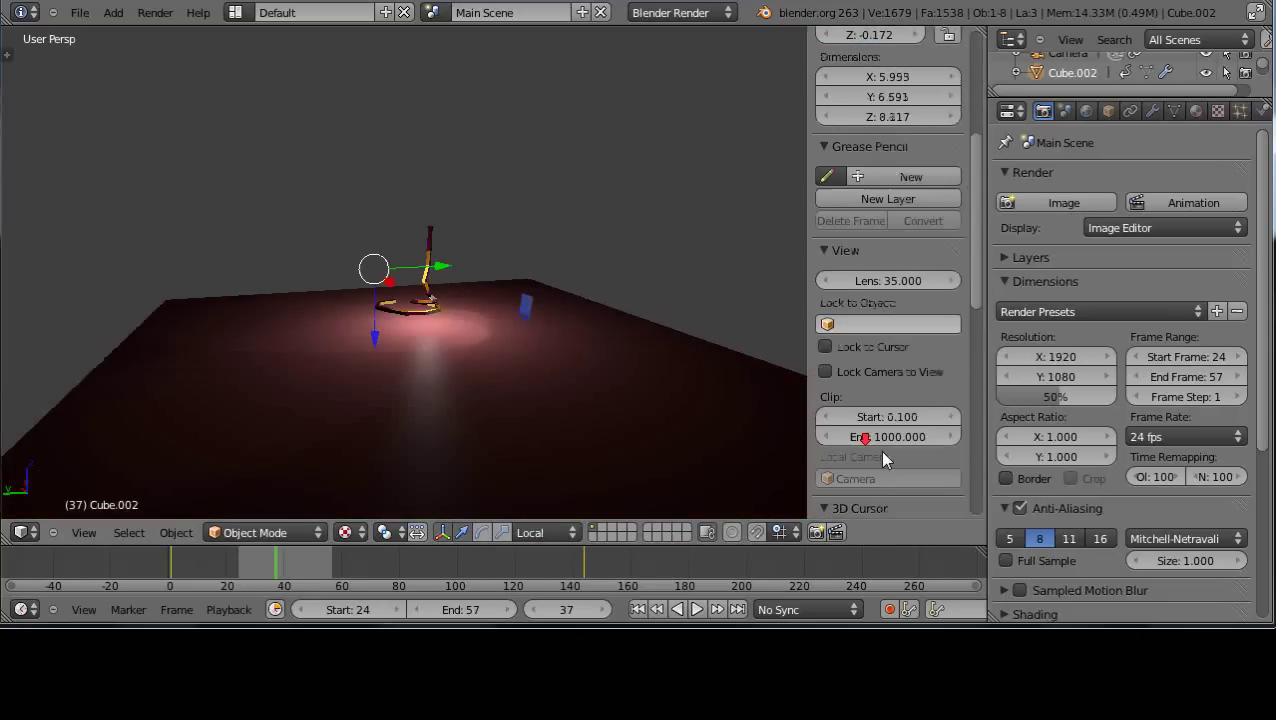
{"action": "left_click", "coordinate": [825, 518]}
{"action": "scroll", "coordinate": [555, 408], "scroll_direction": "up", "scroll_amount": 3}
{"action": "scroll", "coordinate": [555, 408], "scroll_direction": "up", "scroll_amount": 2}
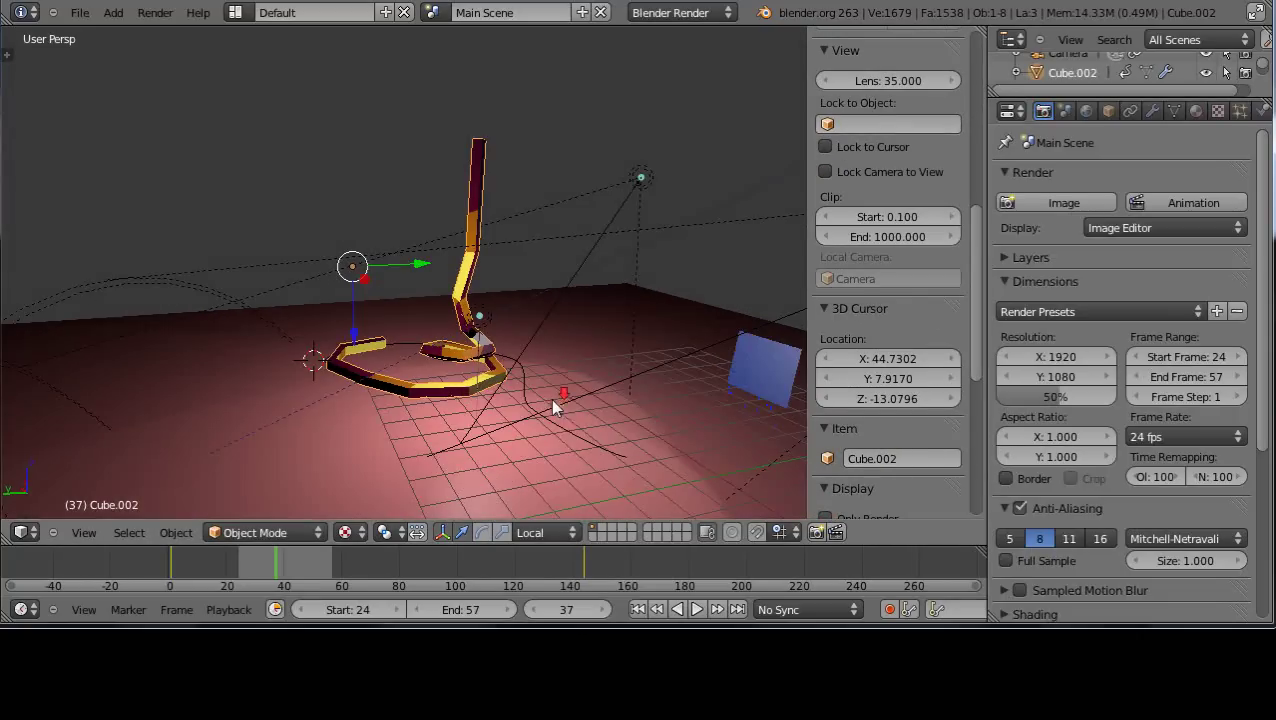
Step: Move the animation to frame 74, where the coiled cube disappears
{"action": "middle_click_drag", "start_coordinate": [567, 427], "coordinate": [428, 455]}
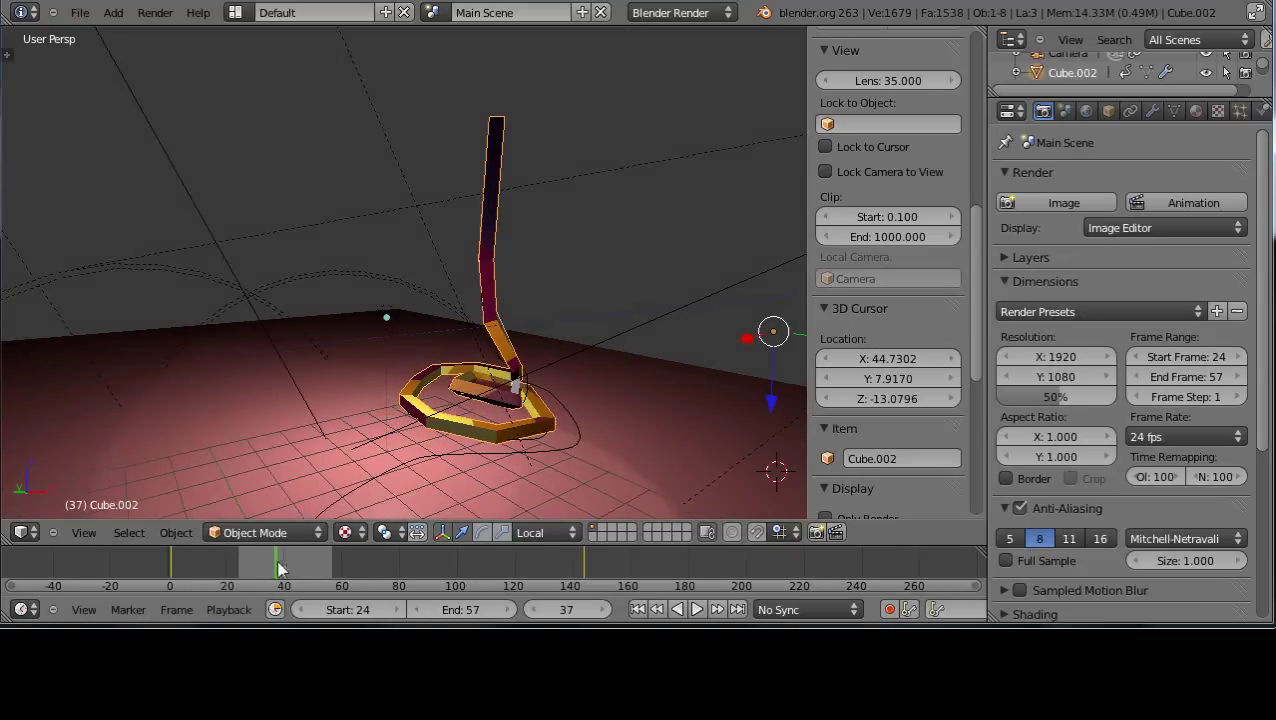
{"action": "left_click_drag", "start_coordinate": [279, 558], "coordinate": [382, 562]}
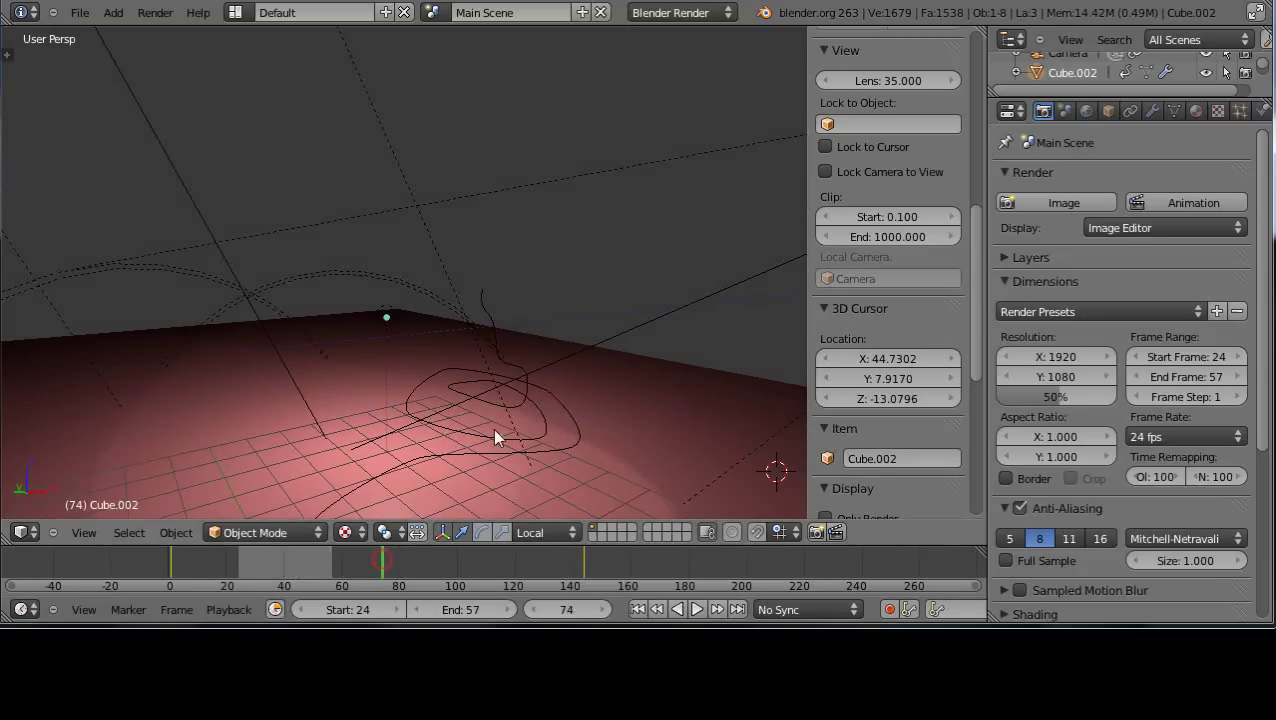
{"action": "scroll", "coordinate": [496, 430], "scroll_direction": "down", "scroll_amount": 5}
{"action": "middle_click_drag", "start_coordinate": [497, 397], "coordinate": [450, 356]}
{"action": "scroll", "coordinate": [481, 424], "scroll_direction": "up", "scroll_amount": 5}
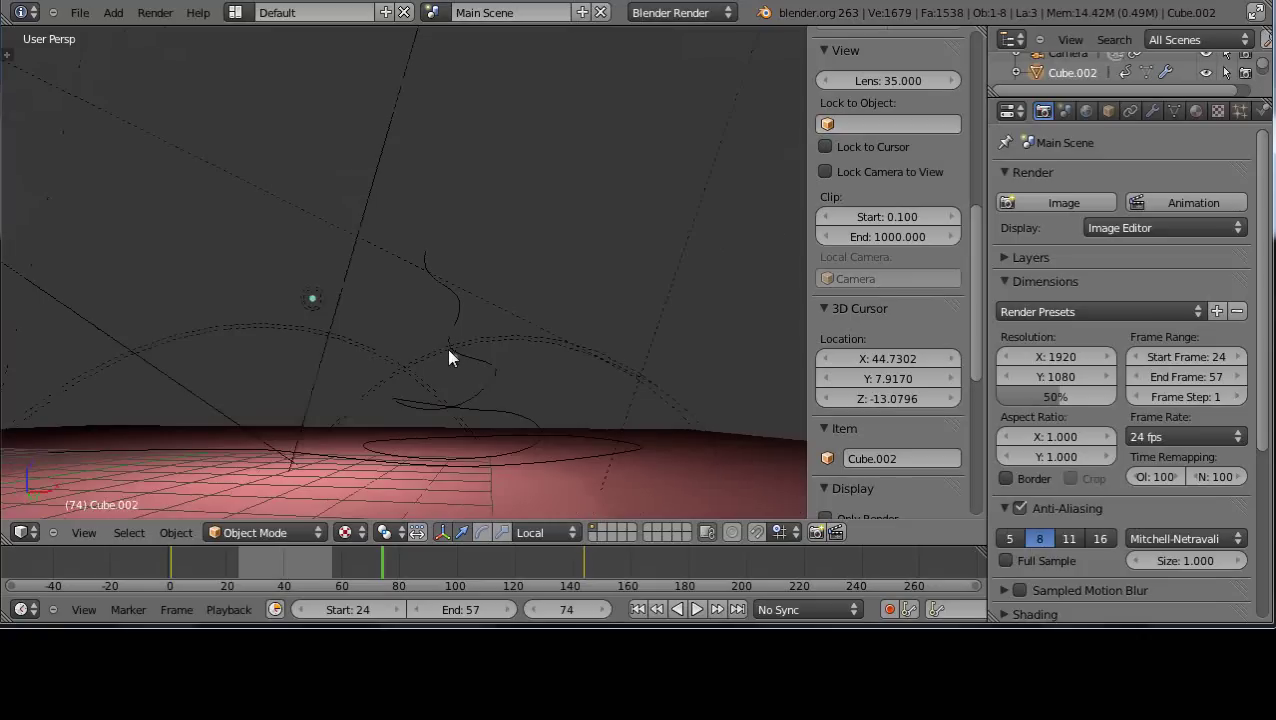
Step: Place the 3D cursor and add a new Bezier curve there
{"action": "right_click", "coordinate": [459, 462]}
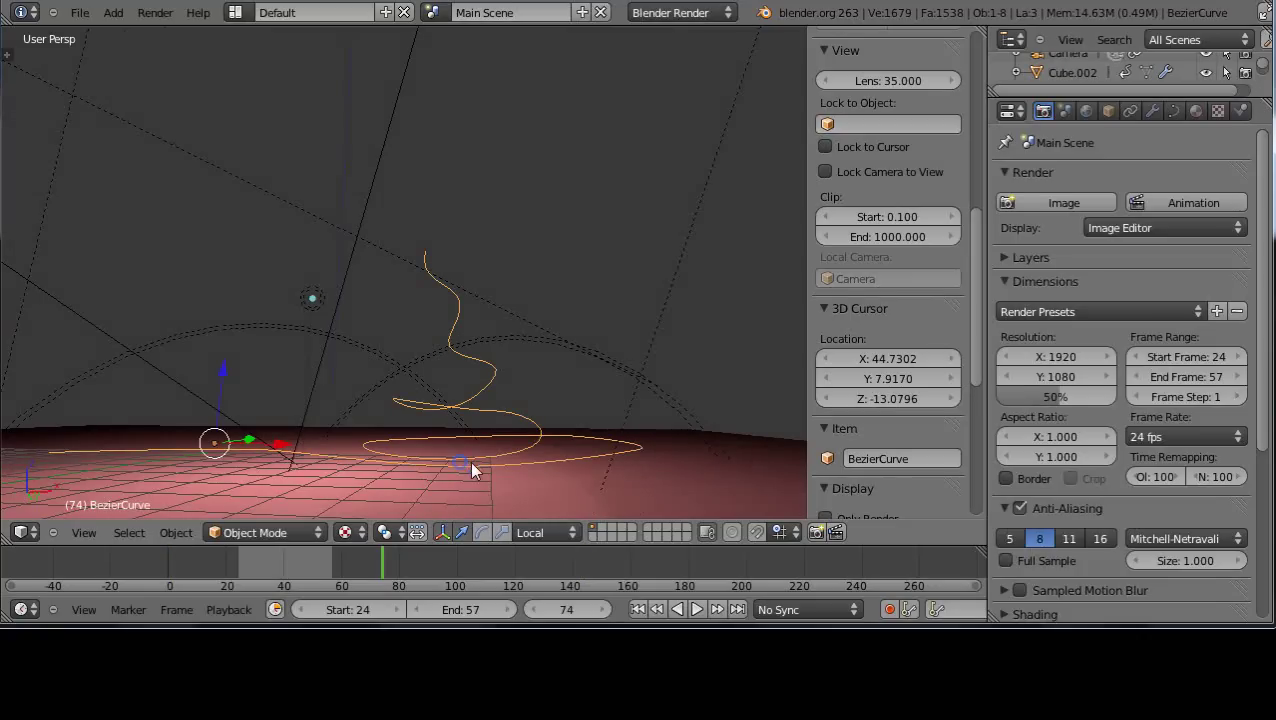
{"action": "mouse_move", "coordinate": [494, 476]}
{"action": "middle_mouse_down"}
{"action": "mouse_move", "coordinate": [435, 486]}
{"action": "mouse_move", "coordinate": [477, 470]}
{"action": "mouse_move", "coordinate": [513, 493]}
{"action": "middle_mouse_up"}
{"action": "left_click", "coordinate": [247, 142]}
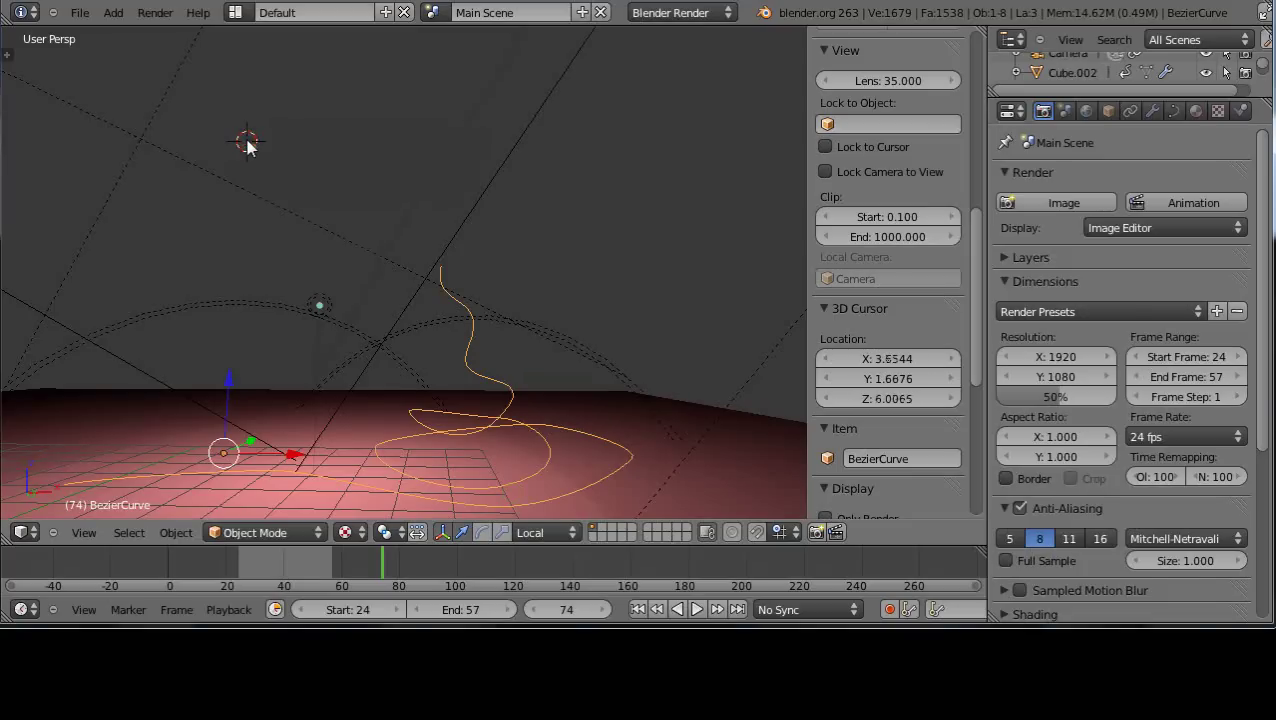
{"action": "key", "text": "shift+a"}
{"action": "mouse_move", "coordinate": [200, 71]}
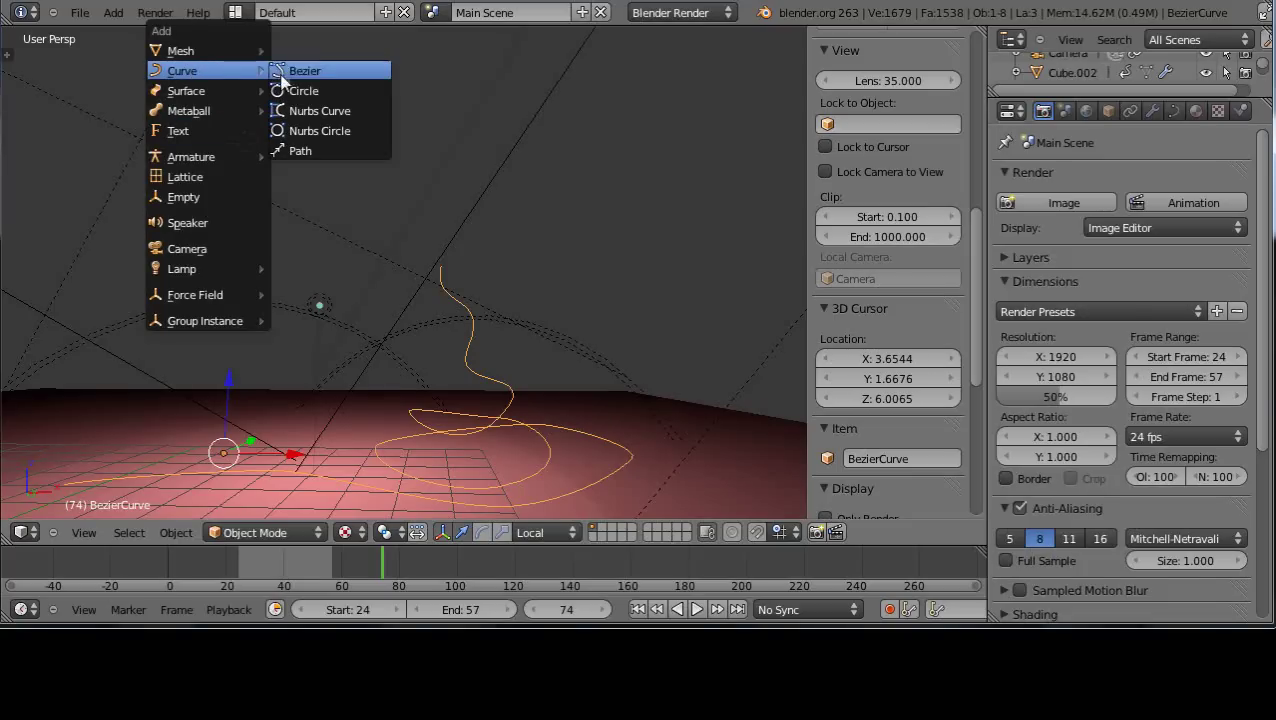
{"action": "left_click", "coordinate": [290, 72]}
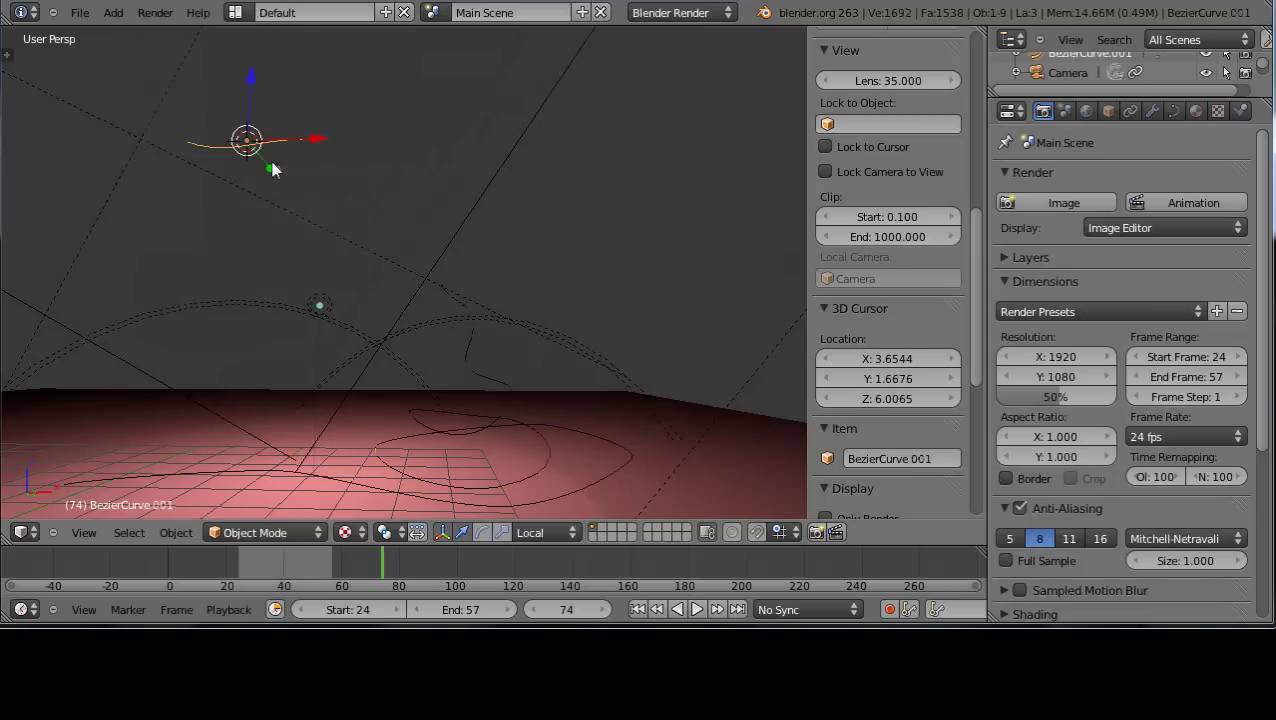
Step: Slide the new curve along X and lower it toward the floor
{"action": "middle_click_drag", "start_coordinate": [268, 155], "coordinate": [305, 222]}
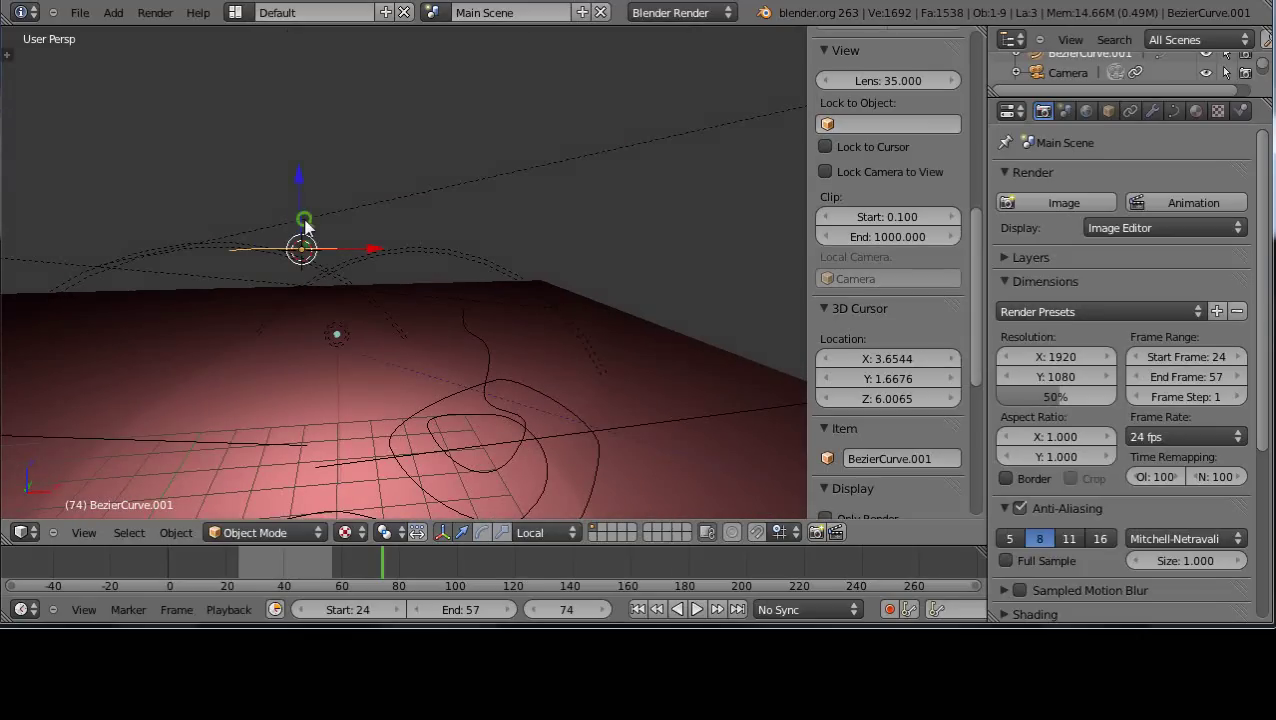
{"action": "middle_click_drag", "start_coordinate": [357, 277], "coordinate": [334, 287]}
{"action": "left_click_drag", "start_coordinate": [313, 260], "coordinate": [193, 265]}
{"action": "middle_click_drag", "start_coordinate": [193, 265], "coordinate": [99, 305]}
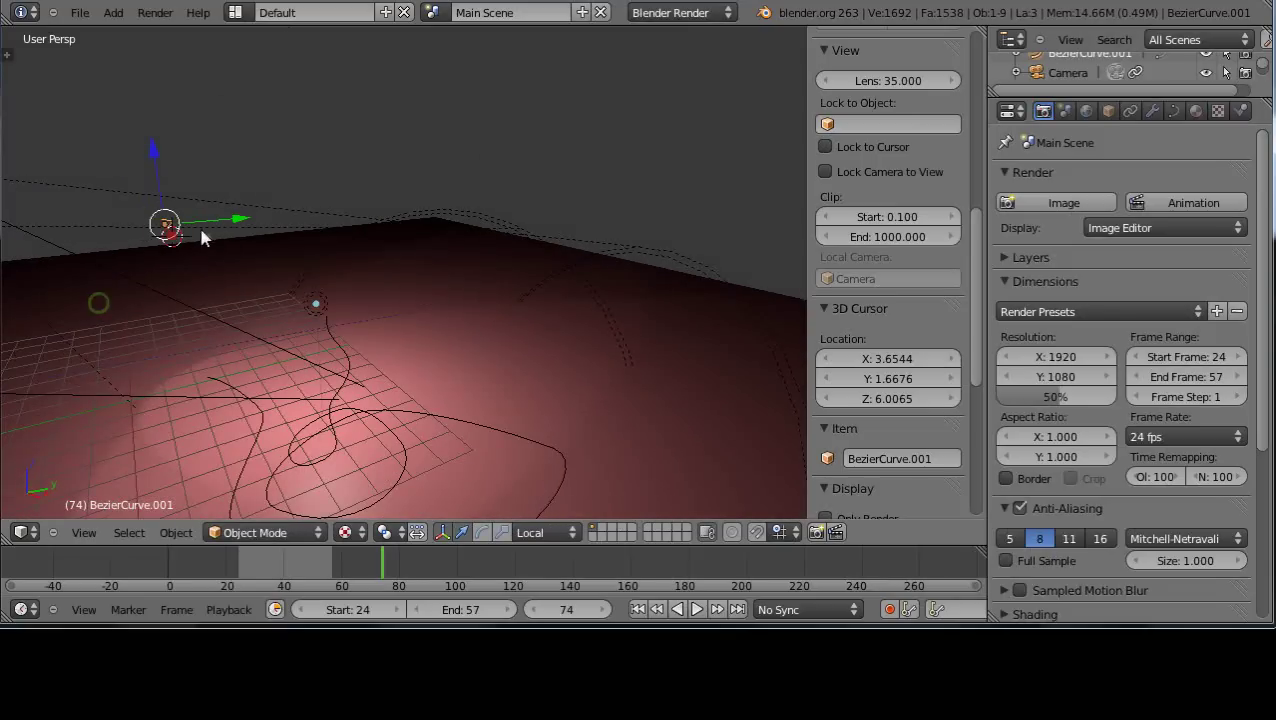
{"action": "left_click_drag", "start_coordinate": [238, 222], "coordinate": [518, 214]}
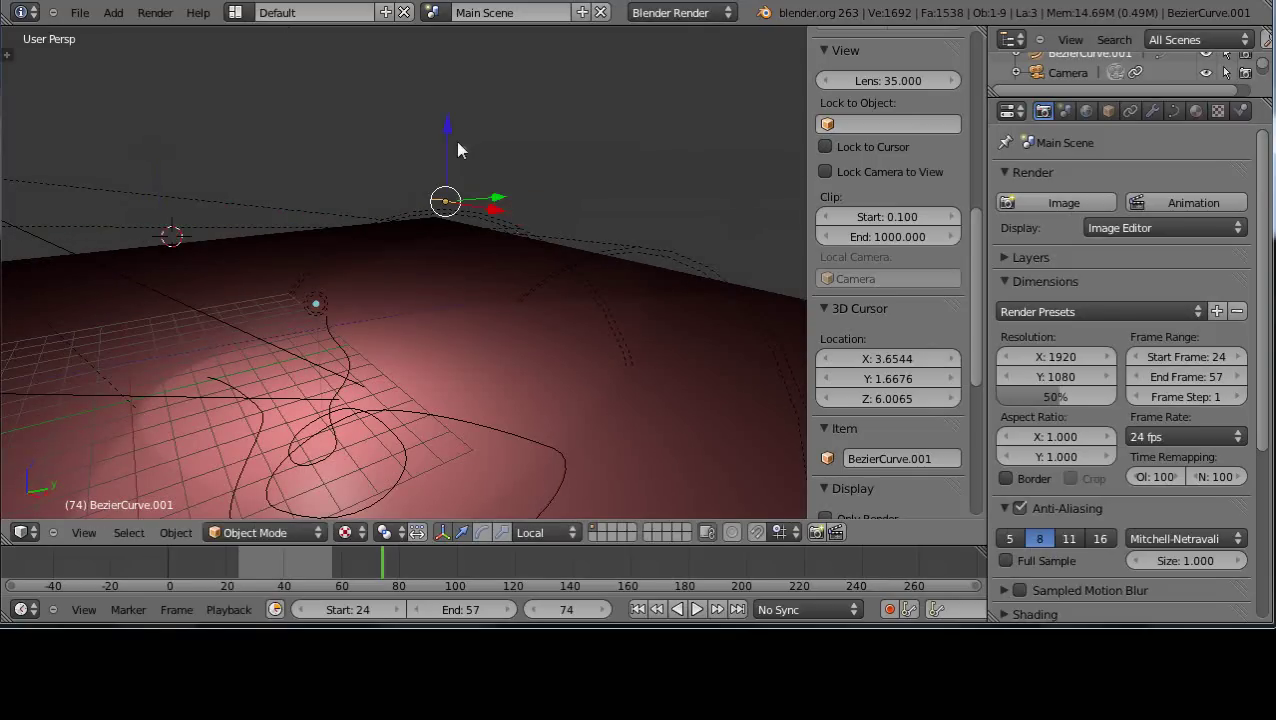
{"action": "left_click_drag", "start_coordinate": [447, 137], "coordinate": [462, 258]}
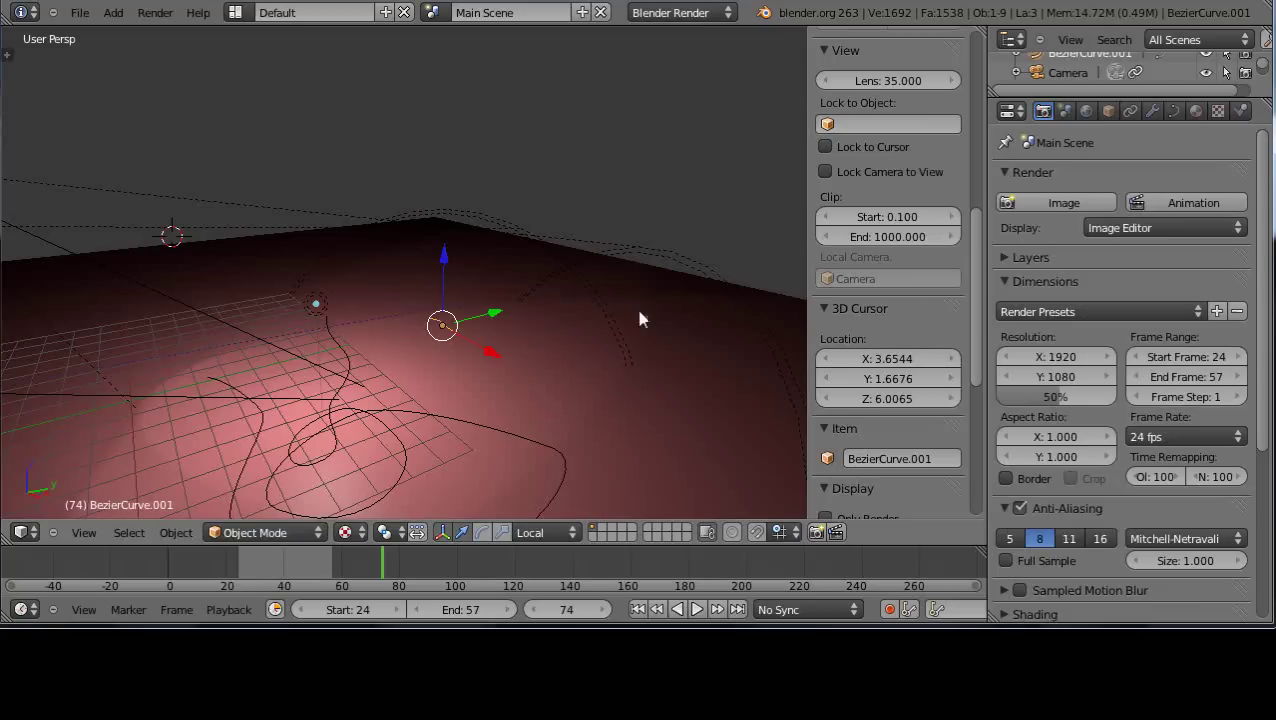
Step: In top view, select the curve's left endpoint in Edit Mode and move it outward
{"action": "key", "text": "KP_7"}
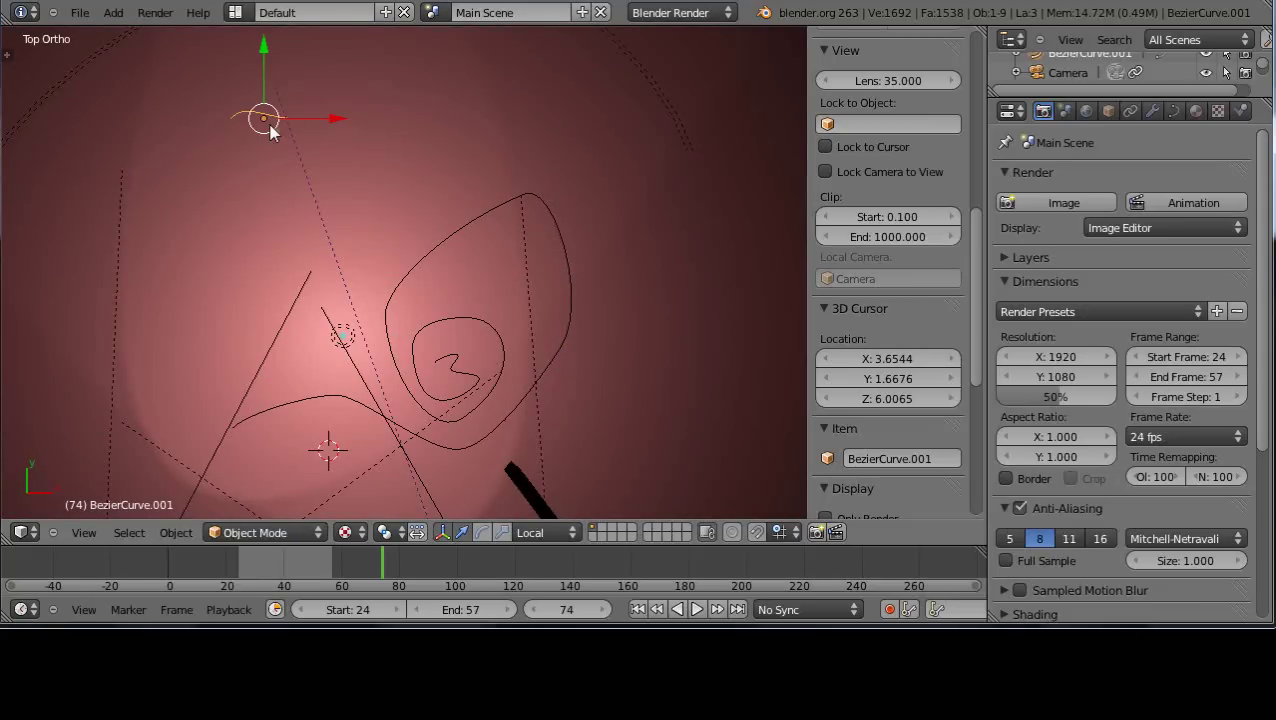
{"action": "key", "text": "KP_Decimal"}
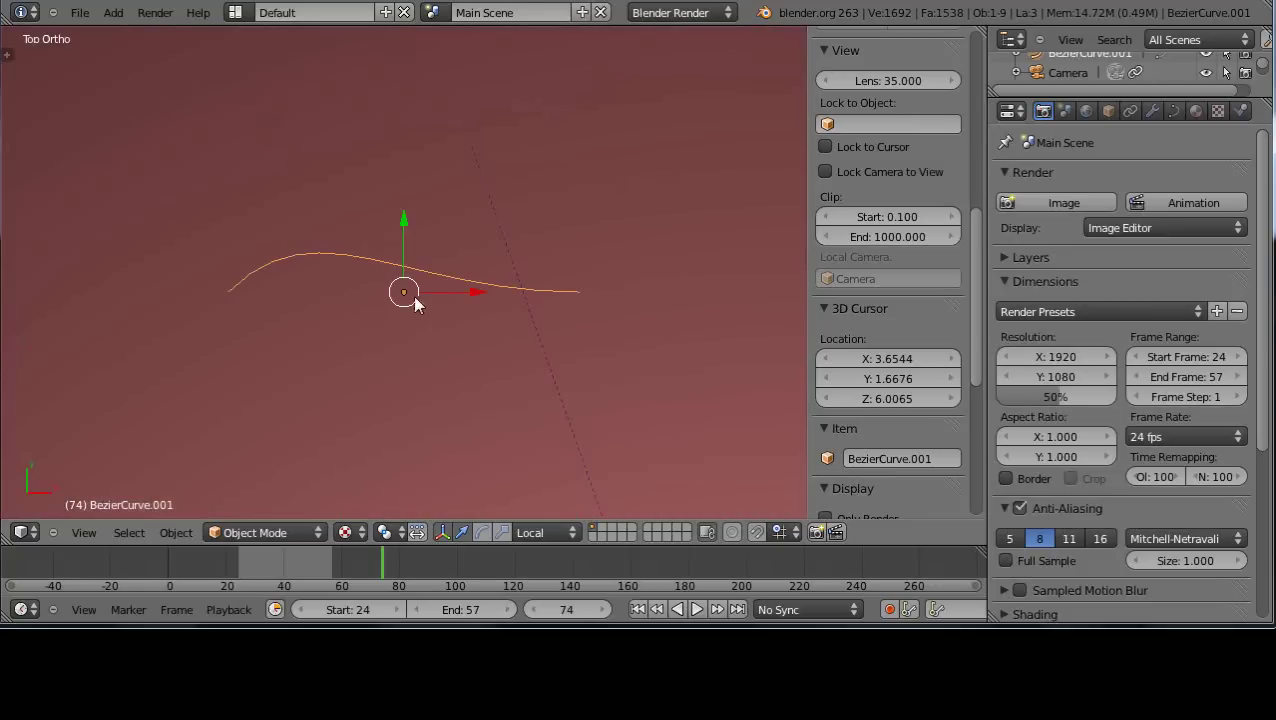
{"action": "key", "text": "Tab"}
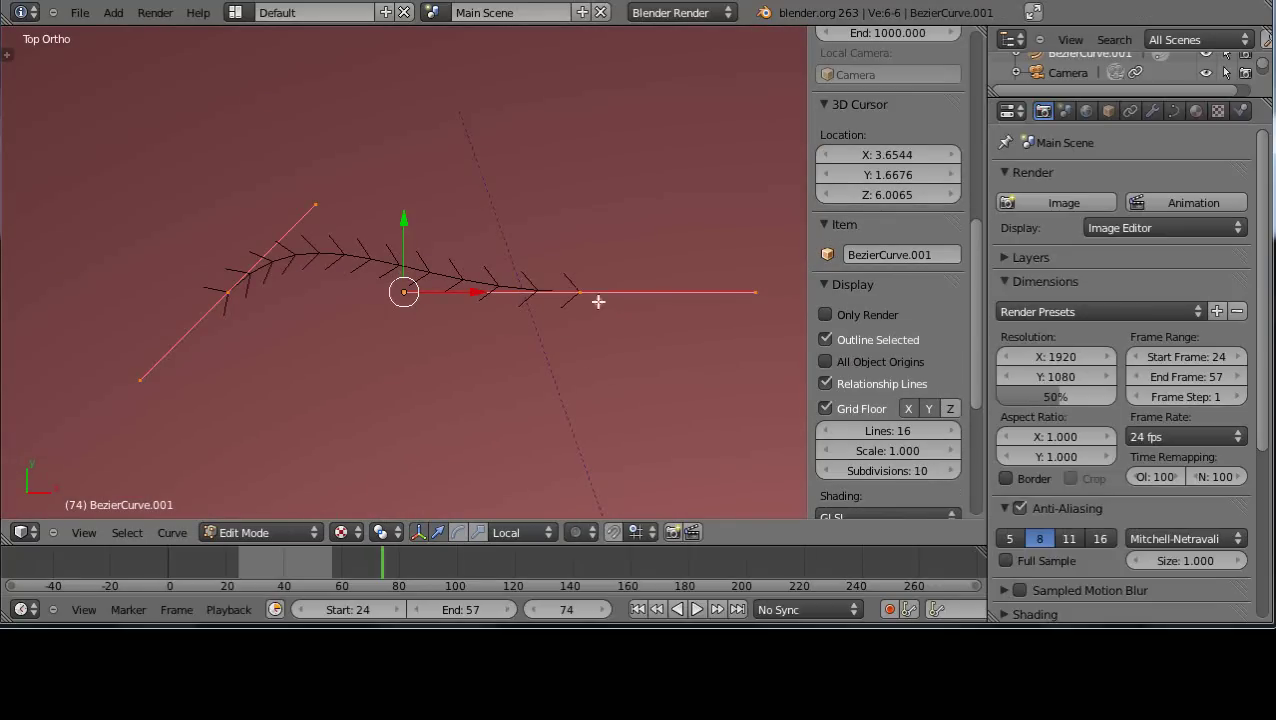
{"action": "right_click", "coordinate": [228, 293]}
{"action": "scroll", "coordinate": [296, 333], "scroll_direction": "down", "scroll_amount": 3}
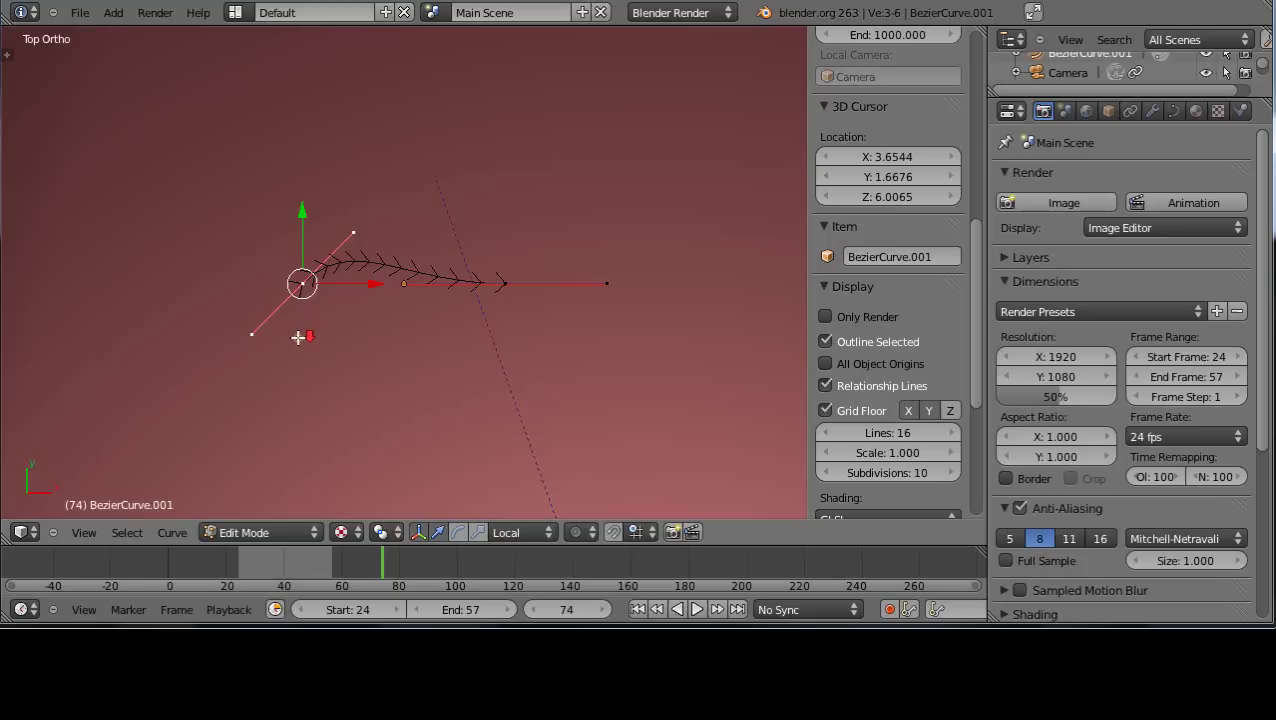
{"action": "key", "text": "g"}
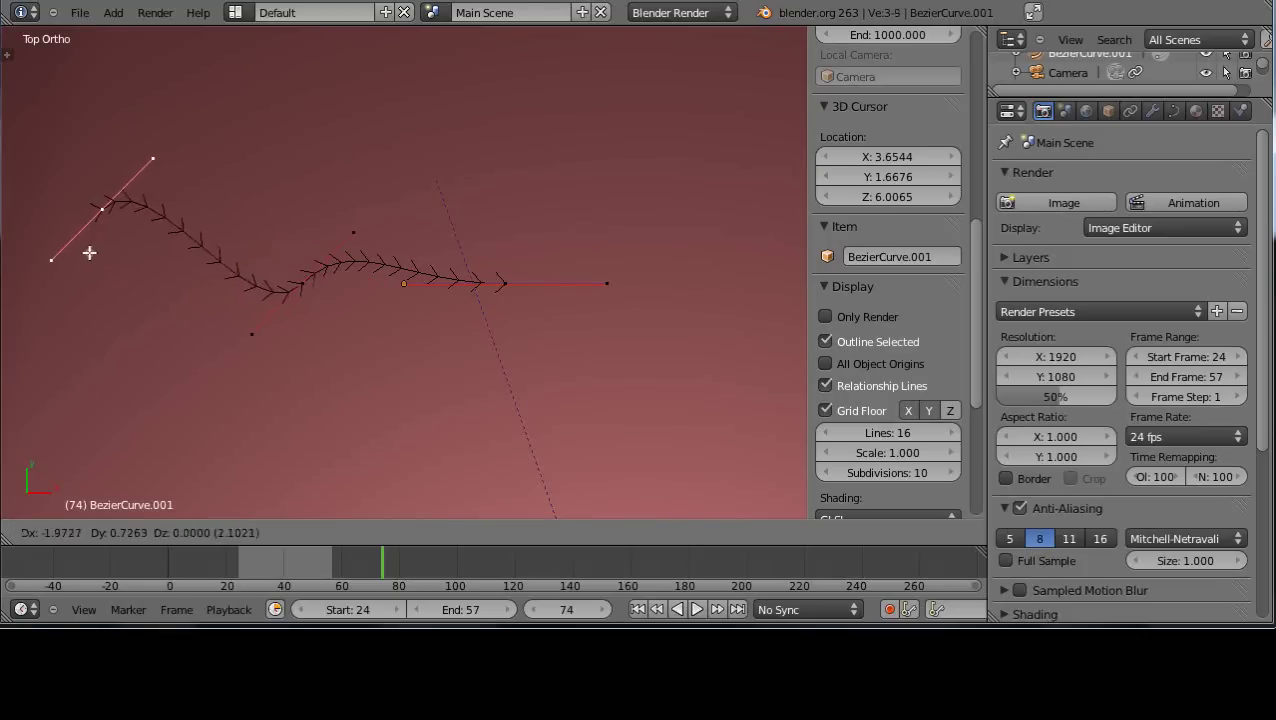
{"action": "left_click", "coordinate": [62, 289]}
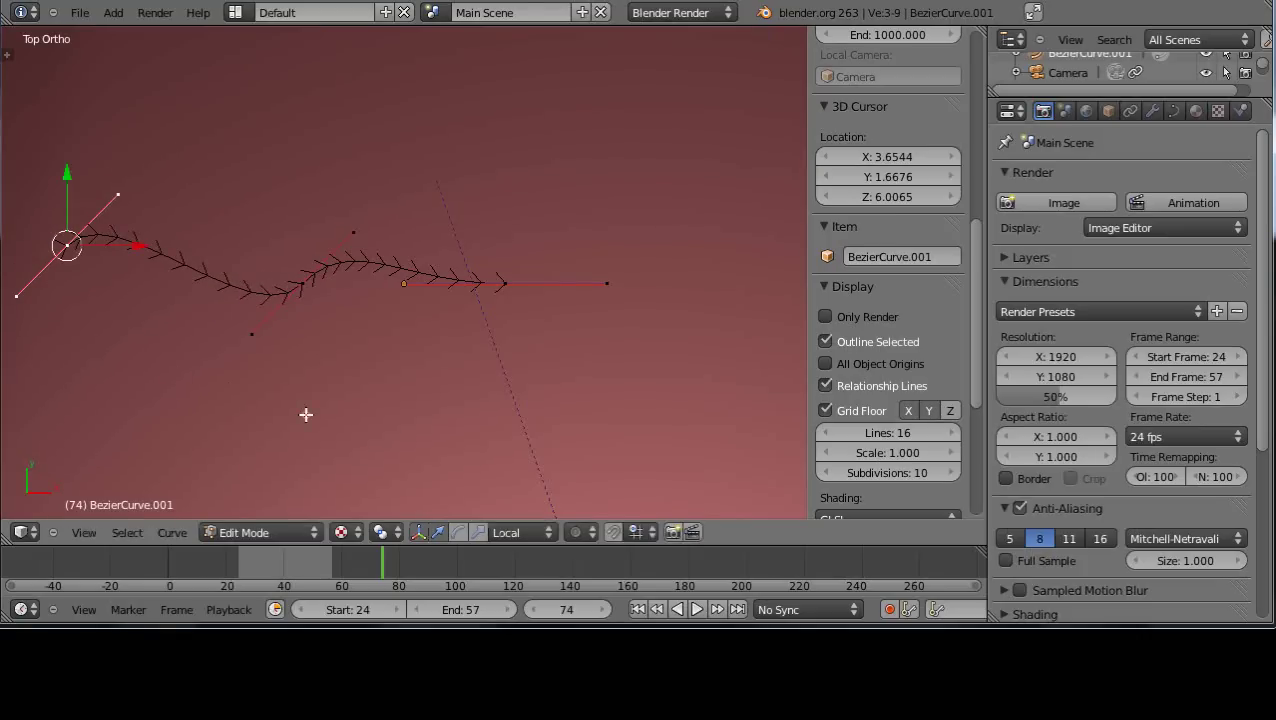
Step: Raise the selected endpoint along Z and return to Object Mode
{"action": "middle_click_drag", "start_coordinate": [305, 416], "coordinate": [350, 245]}
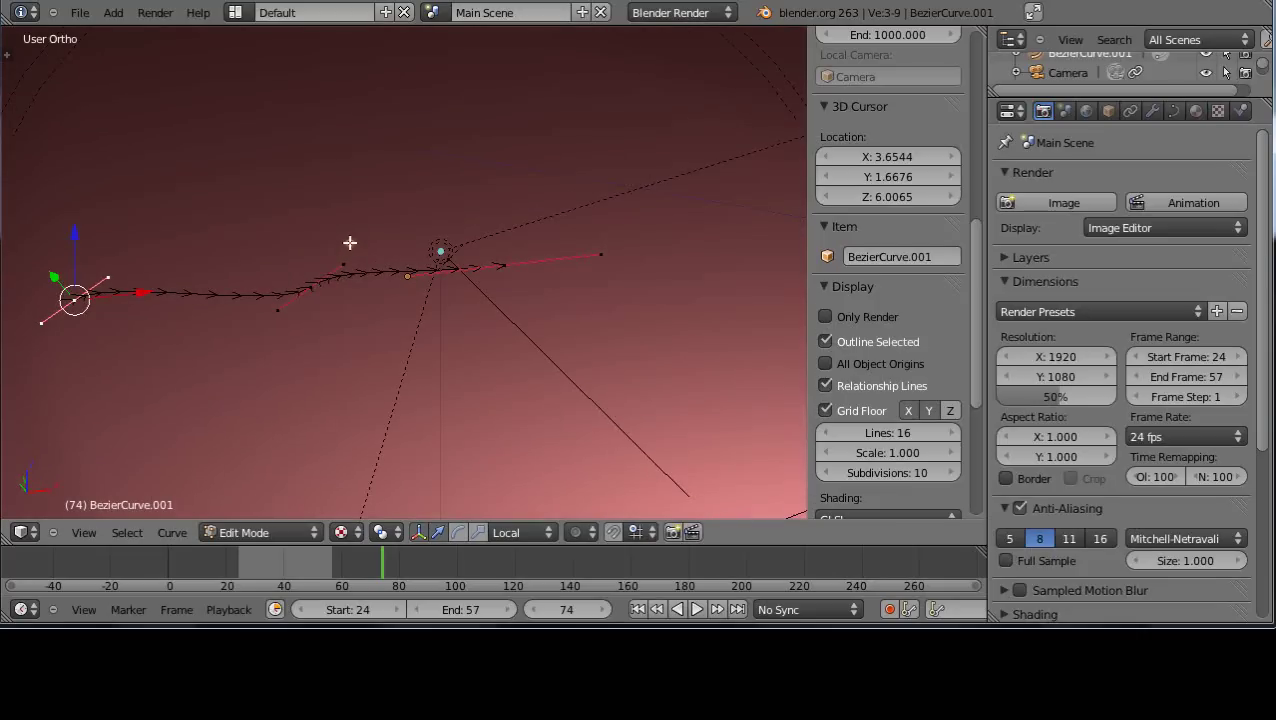
{"action": "left_click_drag", "start_coordinate": [77, 228], "coordinate": [100, 105]}
{"action": "middle_click_drag", "start_coordinate": [439, 310], "coordinate": [447, 376]}
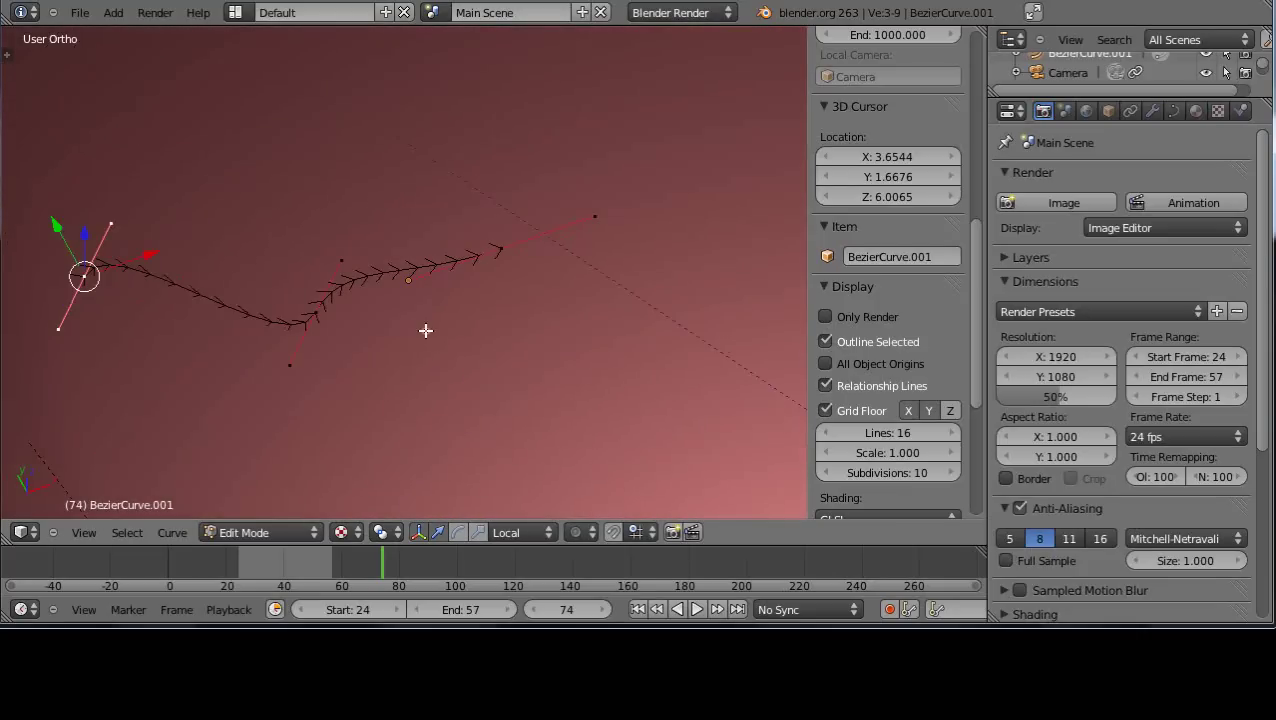
{"action": "key", "text": "Tab"}
Step: Delete BezierCurve.001 and switch the view to perspective
{"action": "key", "text": "x"}
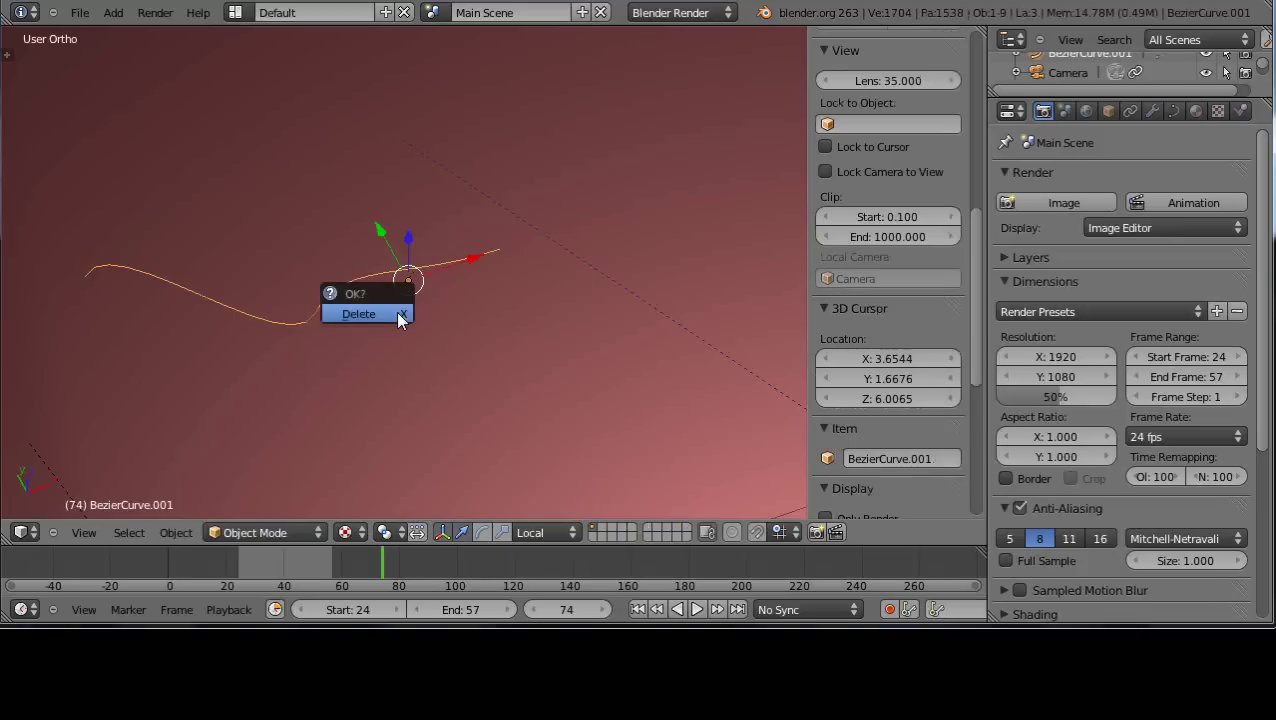
{"action": "left_click", "coordinate": [371, 316]}
{"action": "scroll", "coordinate": [535, 368], "scroll_direction": "down", "scroll_amount": 6}
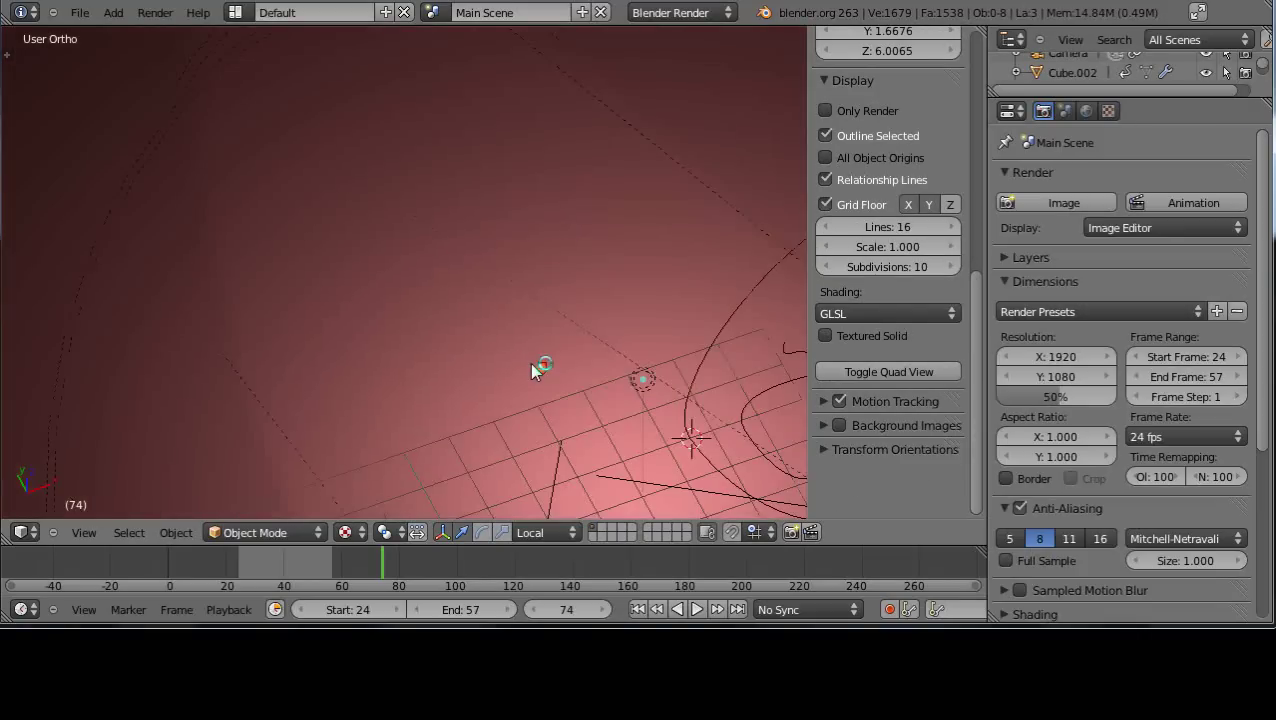
{"action": "middle_click_drag", "start_coordinate": [651, 414], "coordinate": [484, 349]}
{"action": "key", "text": "KP_5"}
{"action": "scroll", "coordinate": [485, 347], "scroll_direction": "up", "scroll_amount": 3}
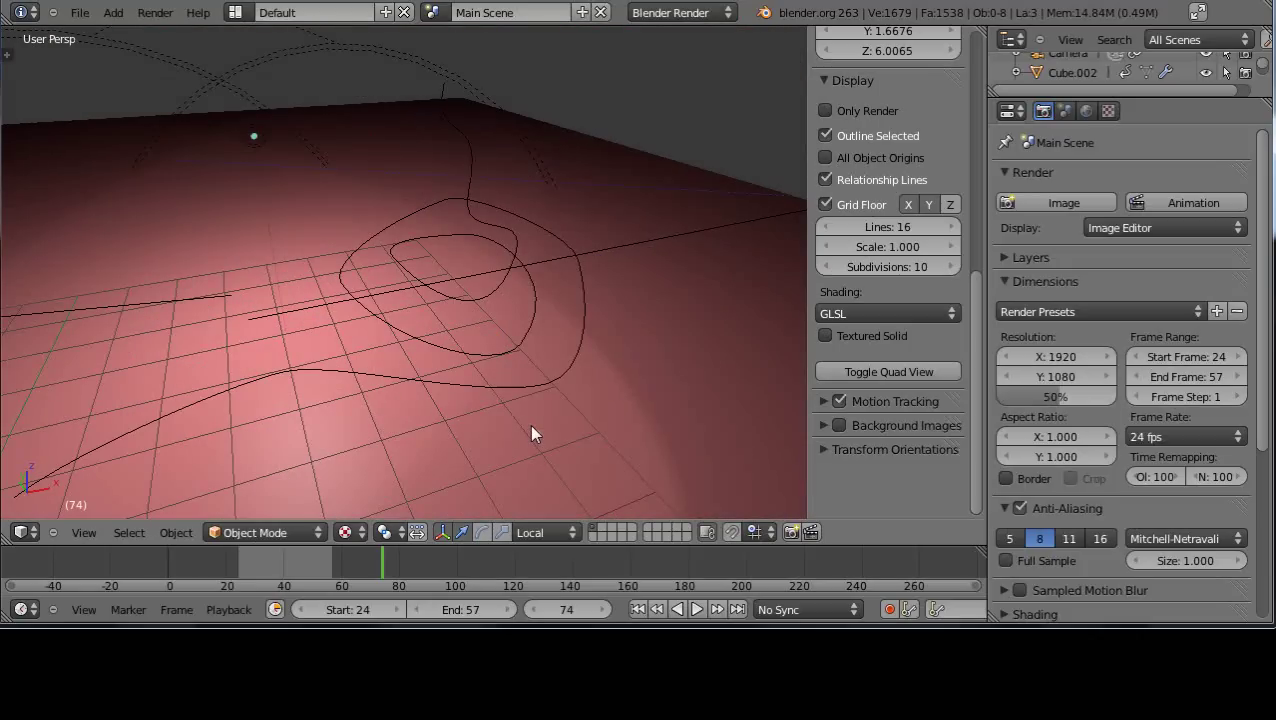
Step: Select the original spiral BezierCurve
{"action": "middle_click_drag", "start_coordinate": [532, 434], "coordinate": [505, 370]}
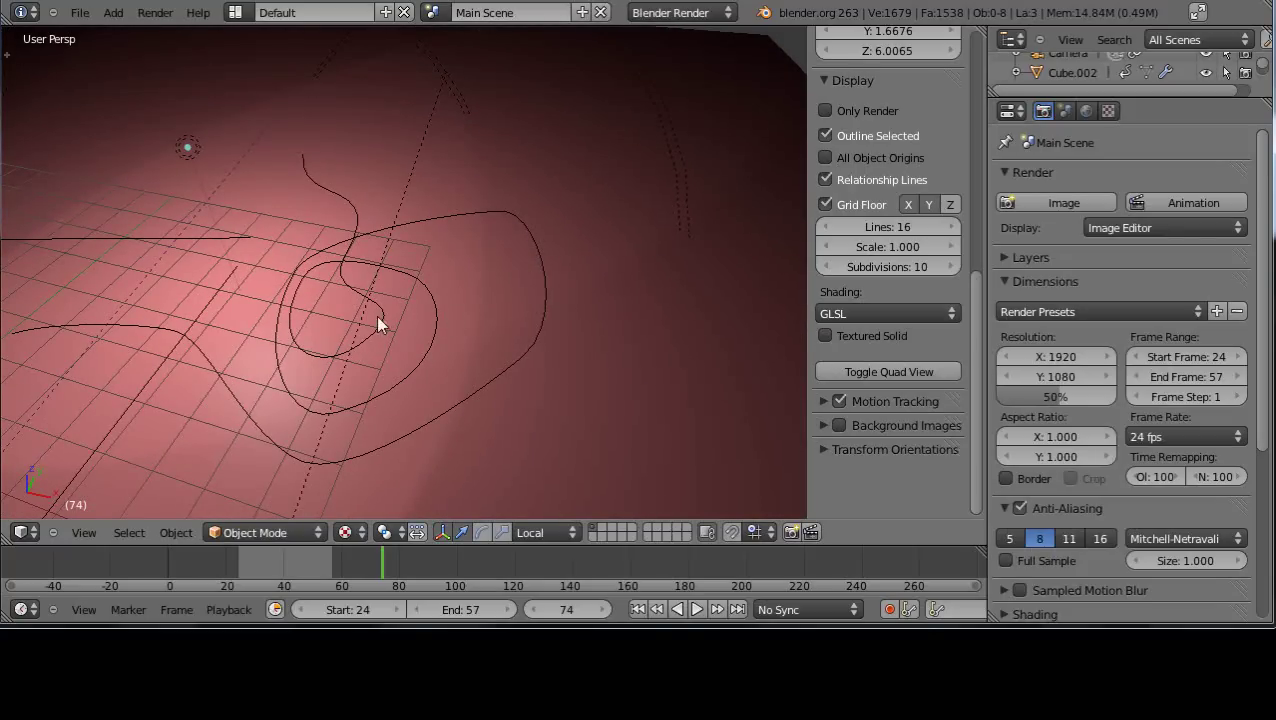
{"action": "middle_click_drag", "start_coordinate": [347, 343], "coordinate": [403, 382]}
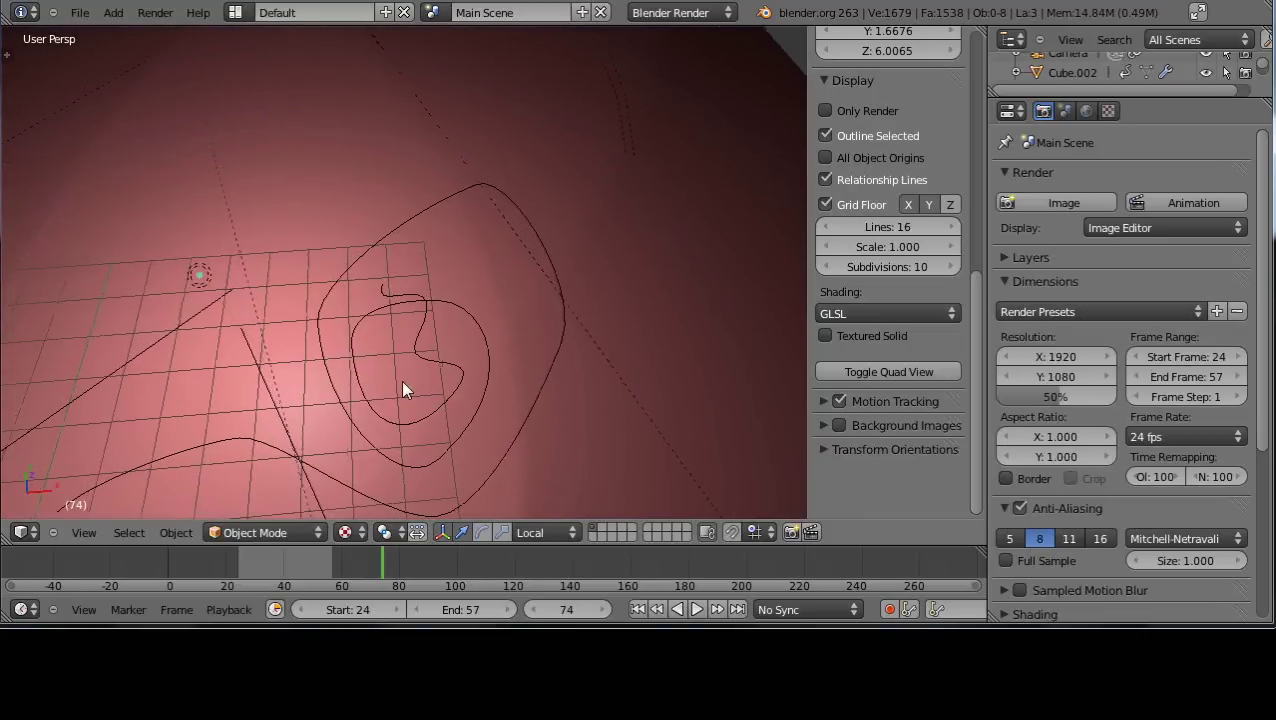
{"action": "right_click", "coordinate": [376, 404]}
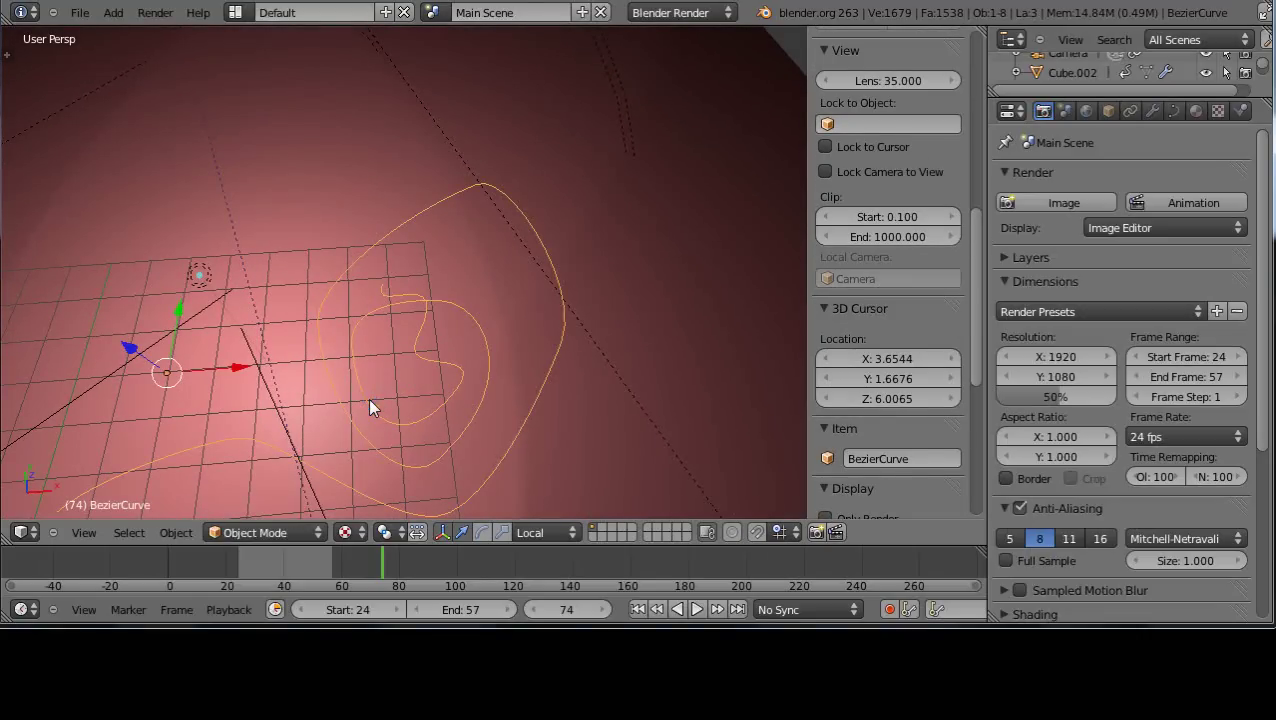
Step: Move one spiral control point slightly along its local X axis, then exit Edit Mode
{"action": "key", "text": "Tab"}
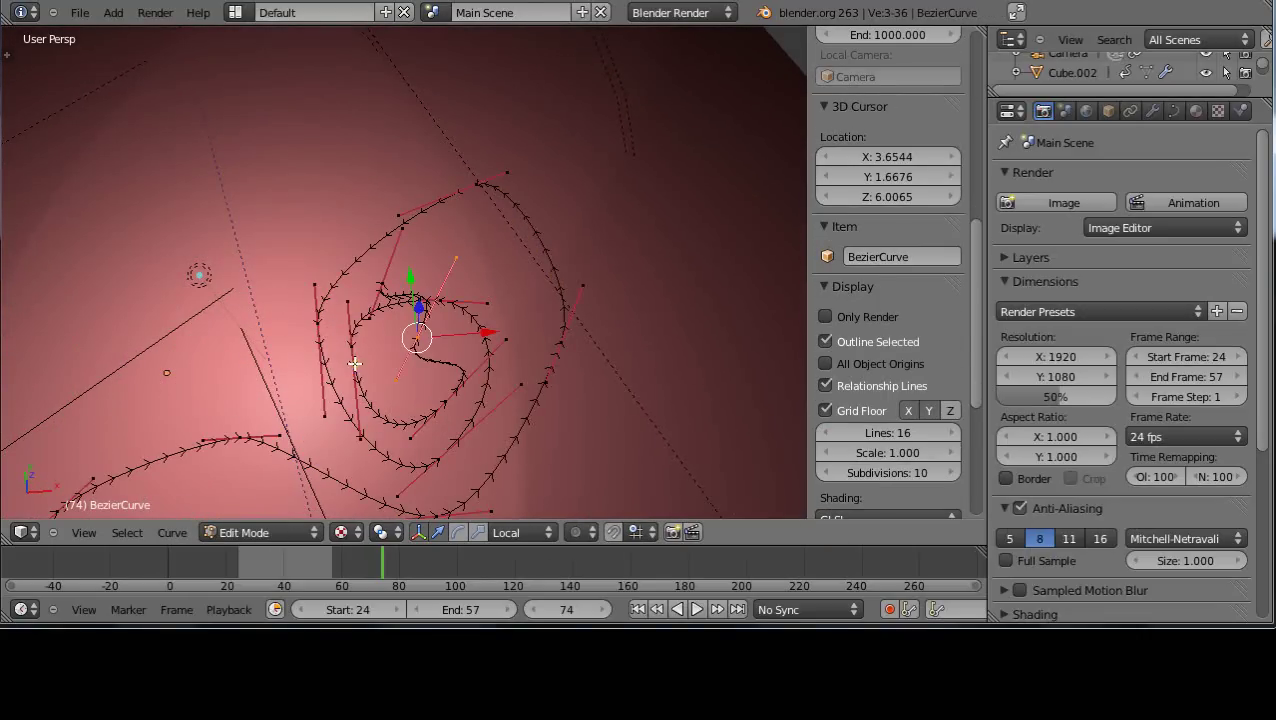
{"action": "right_click", "coordinate": [355, 364]}
{"action": "key", "text": "g"}
{"action": "key", "text": "x"}
{"action": "key", "text": "x"}
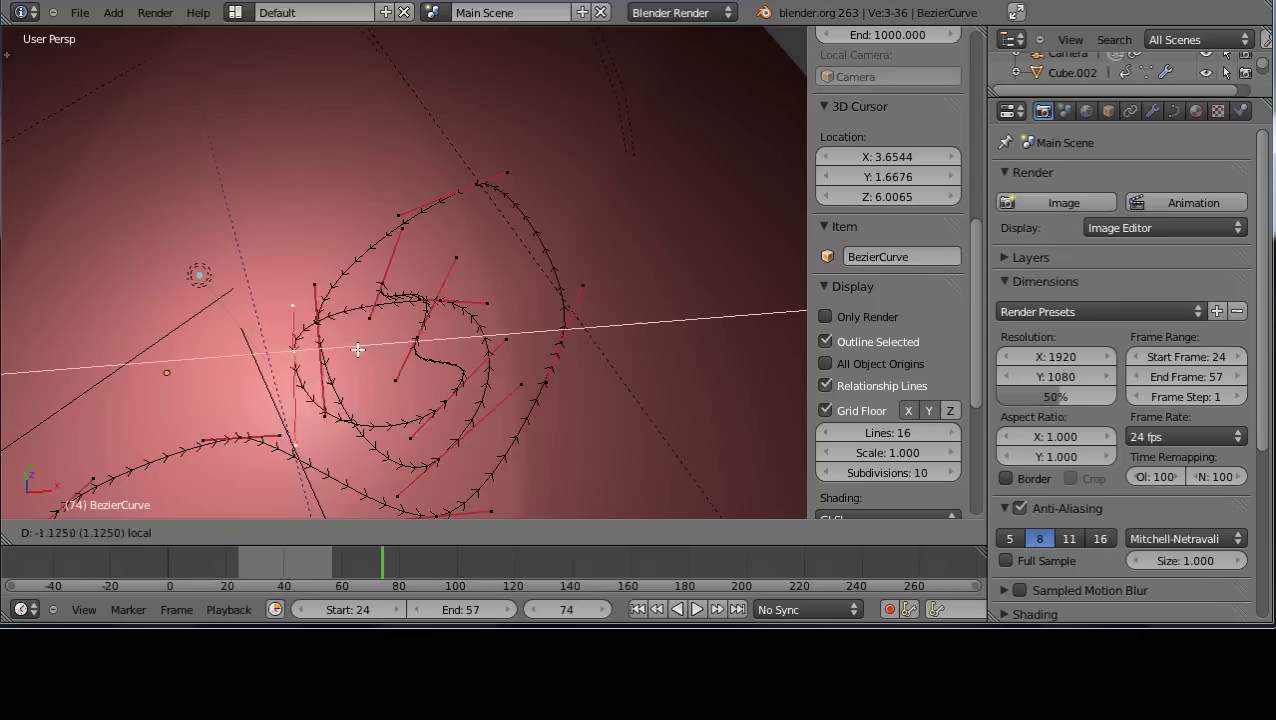
{"action": "left_click", "coordinate": [425, 343]}
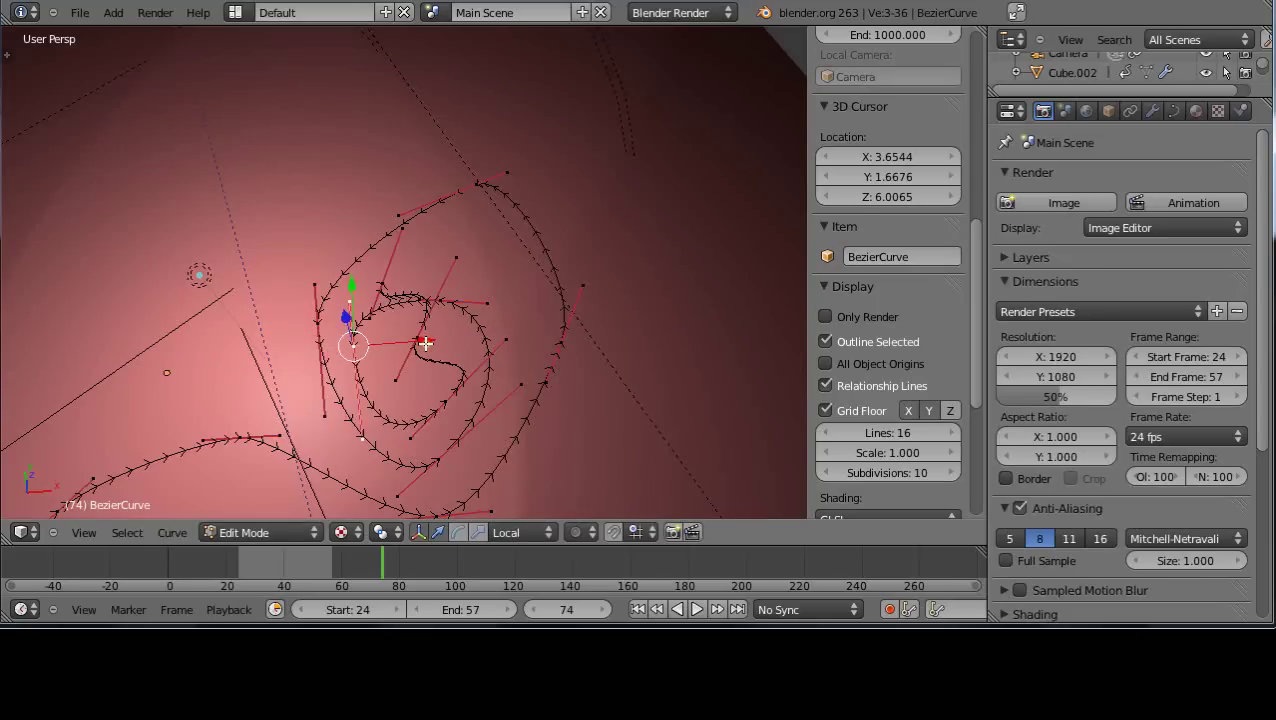
{"action": "key", "text": "Tab"}
{"action": "middle_click_drag", "start_coordinate": [436, 422], "coordinate": [478, 313]}
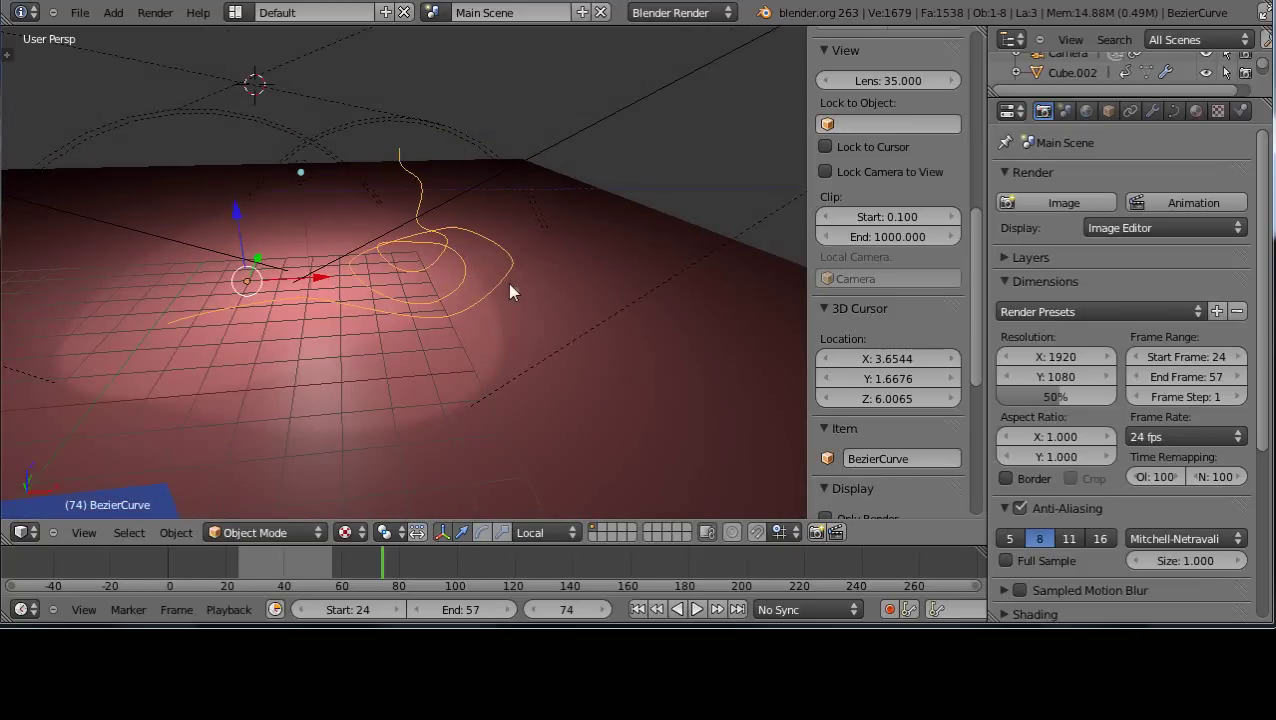
Step: Rewind the timeline to frame 17 and view the scene from a higher angle
{"action": "left_click_drag", "start_coordinate": [388, 562], "coordinate": [218, 557]}
{"action": "scroll", "coordinate": [532, 433], "scroll_direction": "down", "scroll_amount": 3}
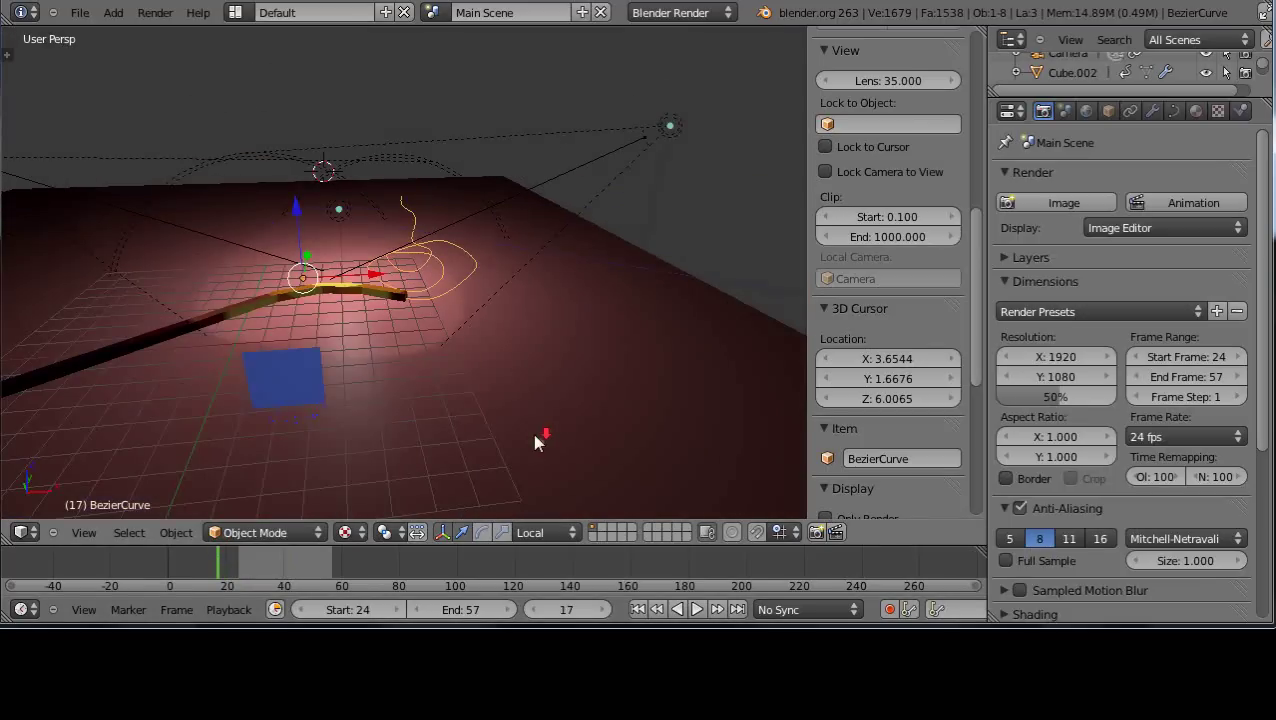
{"action": "middle_click_drag", "start_coordinate": [532, 433], "coordinate": [382, 447]}
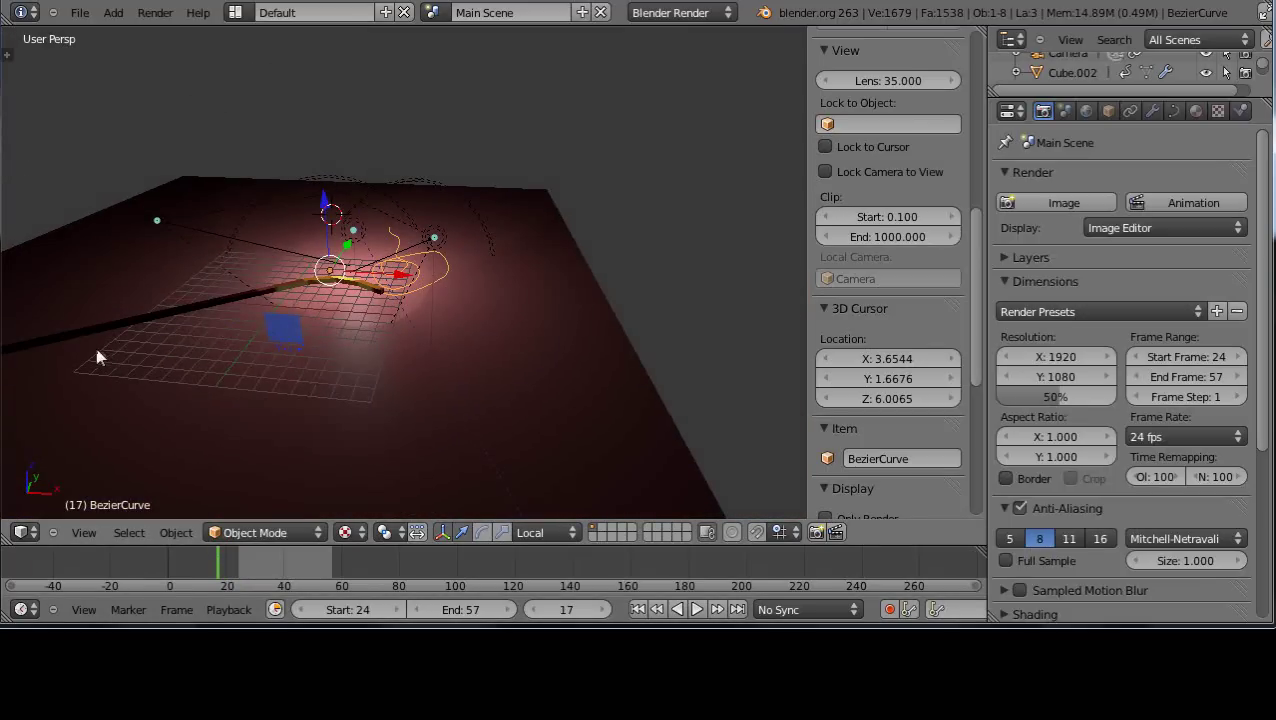
{"action": "scroll", "coordinate": [411, 322], "scroll_direction": "up", "scroll_amount": 3}
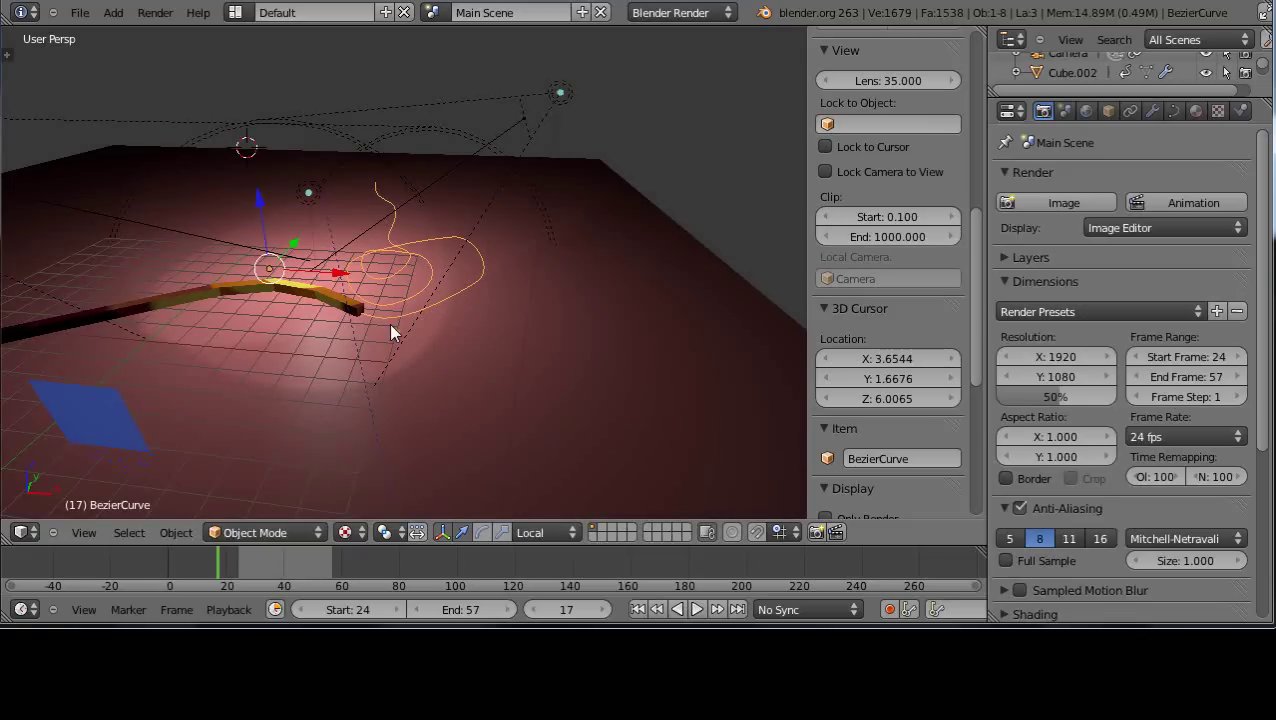
Step: Add a Curve modifier to the Bezier curve by mistake and remove it
{"action": "left_click", "coordinate": [1156, 112]}
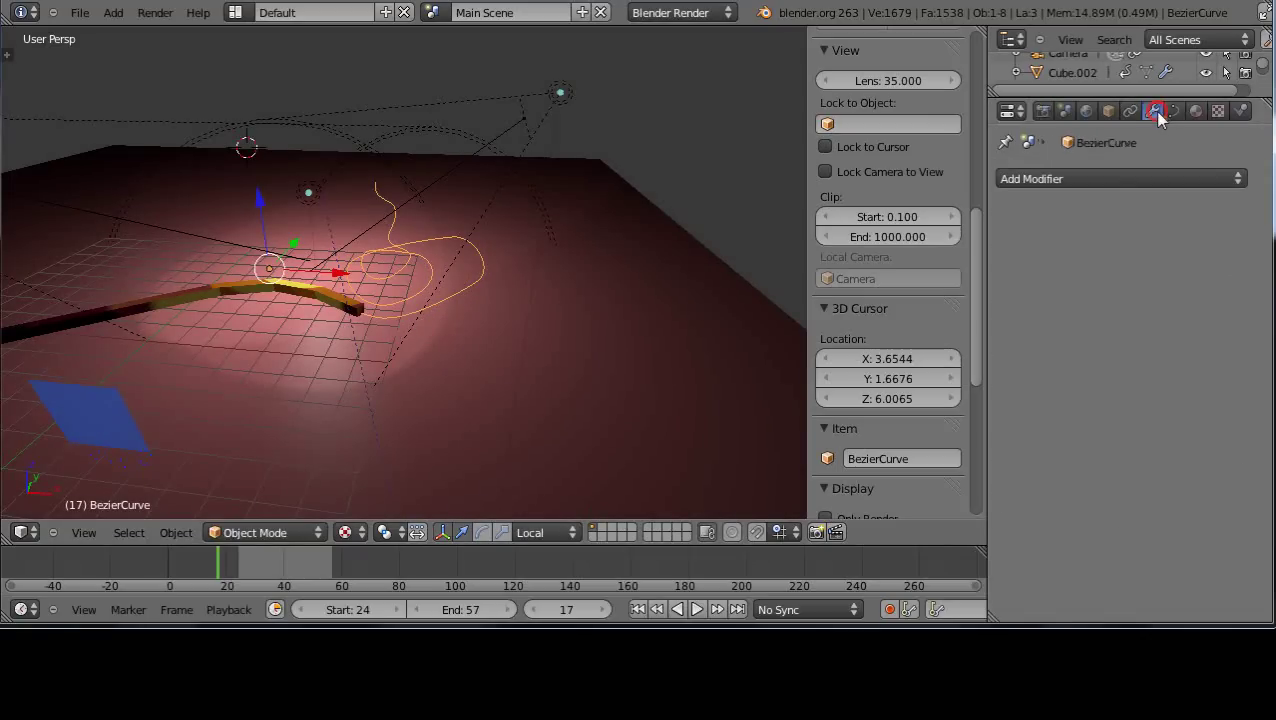
{"action": "left_click", "coordinate": [1124, 180]}
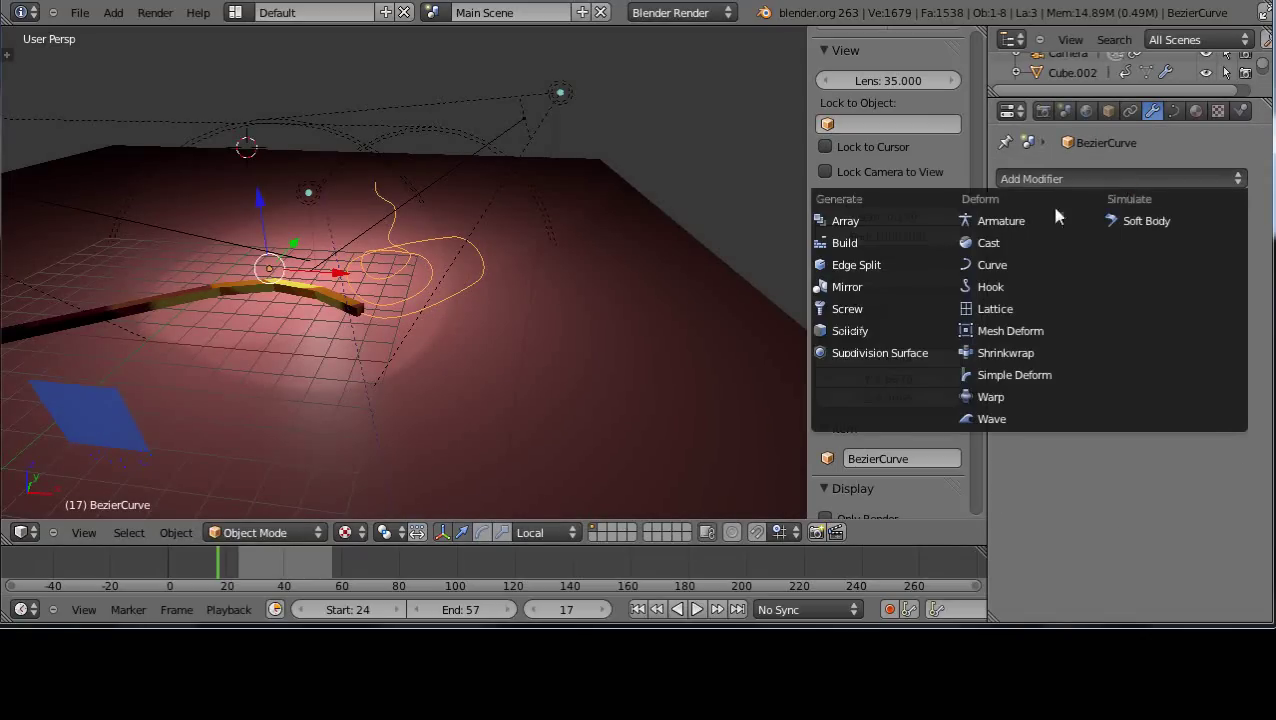
{"action": "left_click", "coordinate": [1000, 266]}
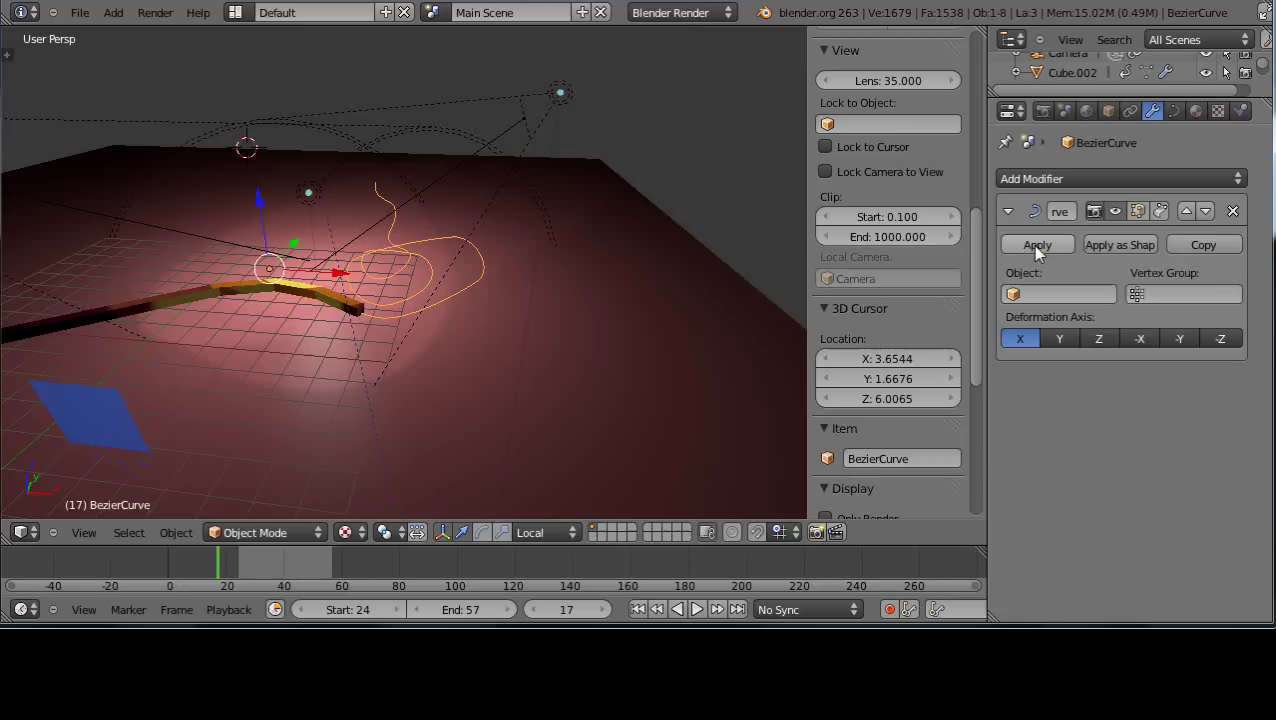
{"action": "left_click", "coordinate": [1232, 210]}
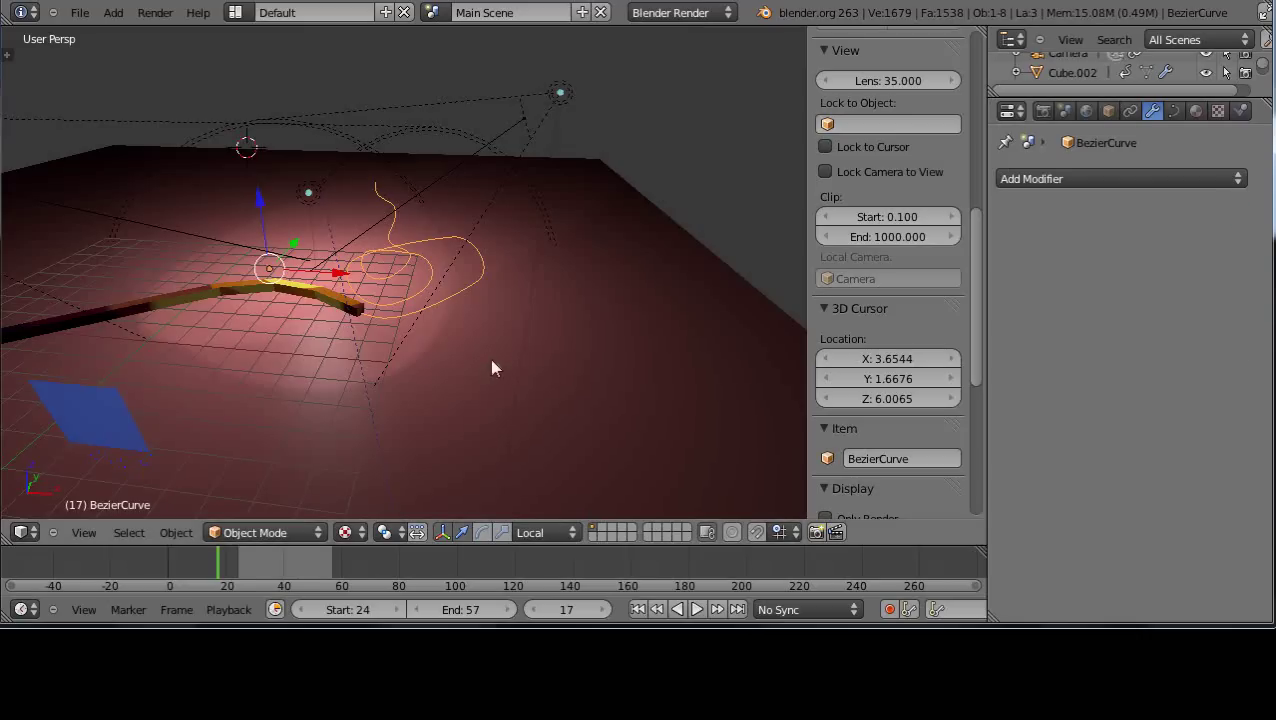
Step: Select Cube.002 and delete its Curve modifier so it straightens
{"action": "middle_click_drag", "start_coordinate": [492, 368], "coordinate": [427, 379]}
{"action": "right_click", "coordinate": [312, 285]}
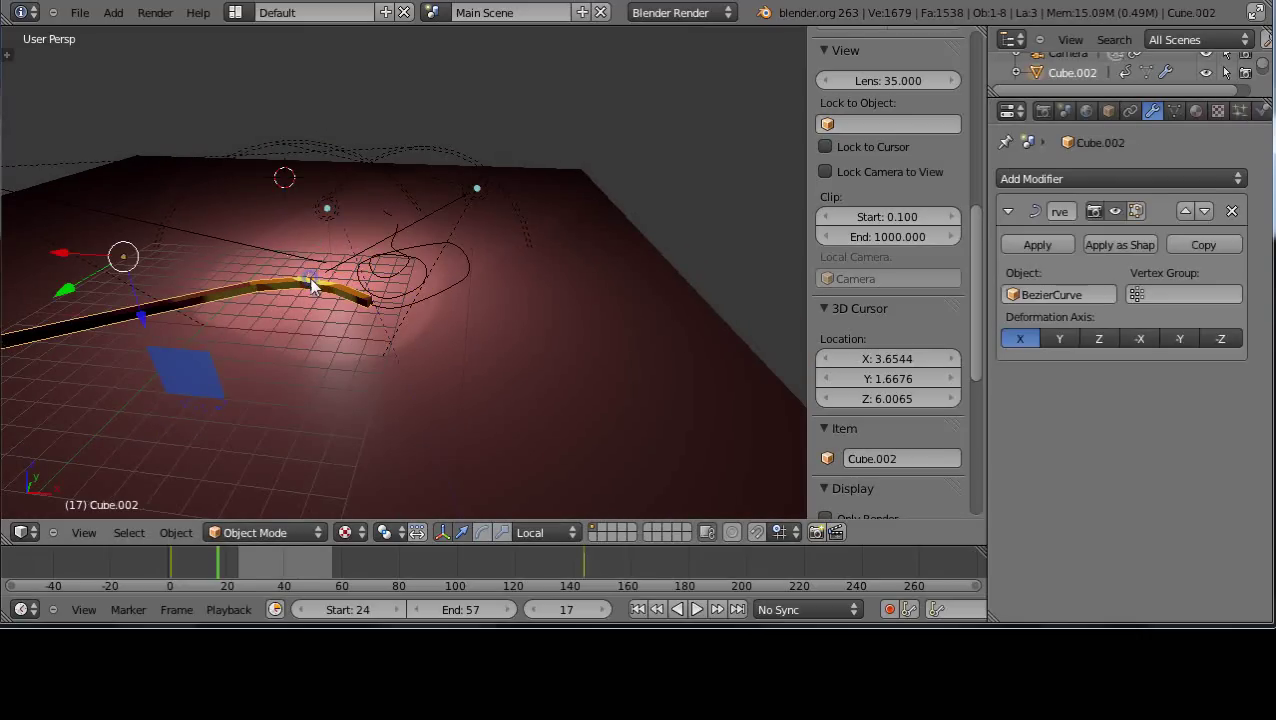
{"action": "left_click", "coordinate": [1232, 211]}
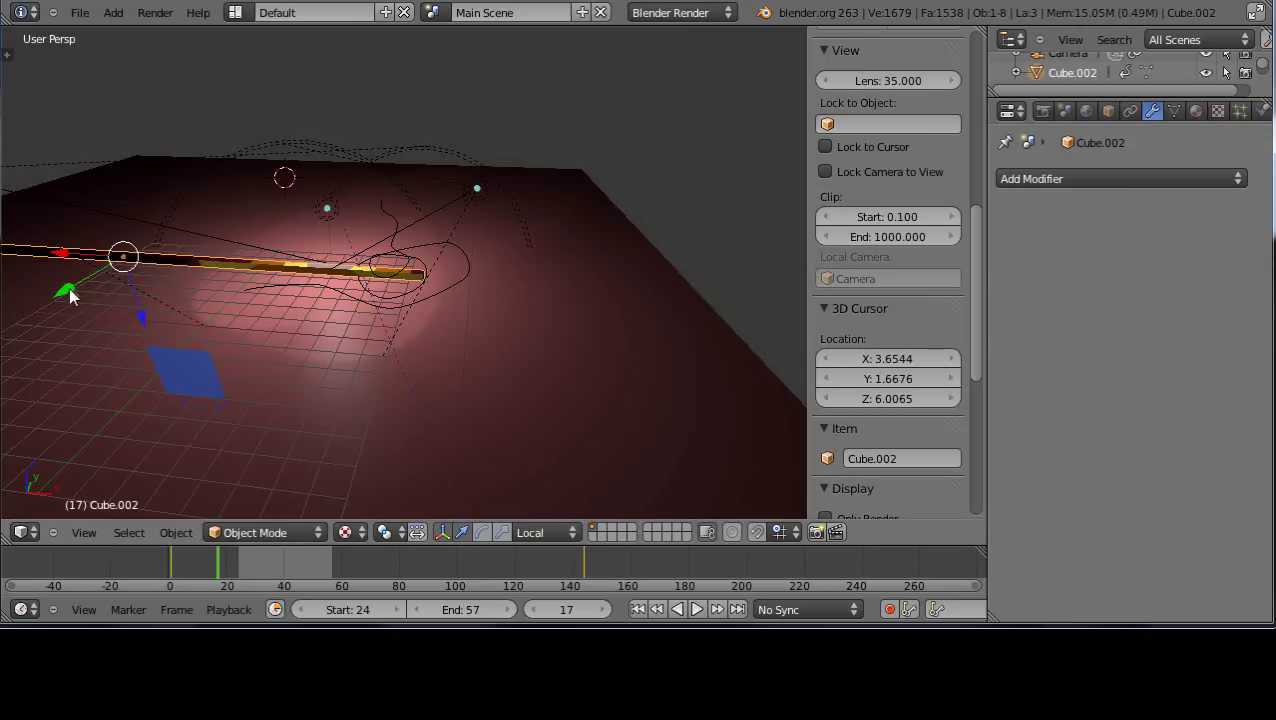
{"action": "right_click", "coordinate": [123, 345]}
{"action": "middle_click_drag", "start_coordinate": [177, 368], "coordinate": [475, 408]}
{"action": "scroll", "coordinate": [320, 386], "scroll_direction": "up", "scroll_amount": 4}
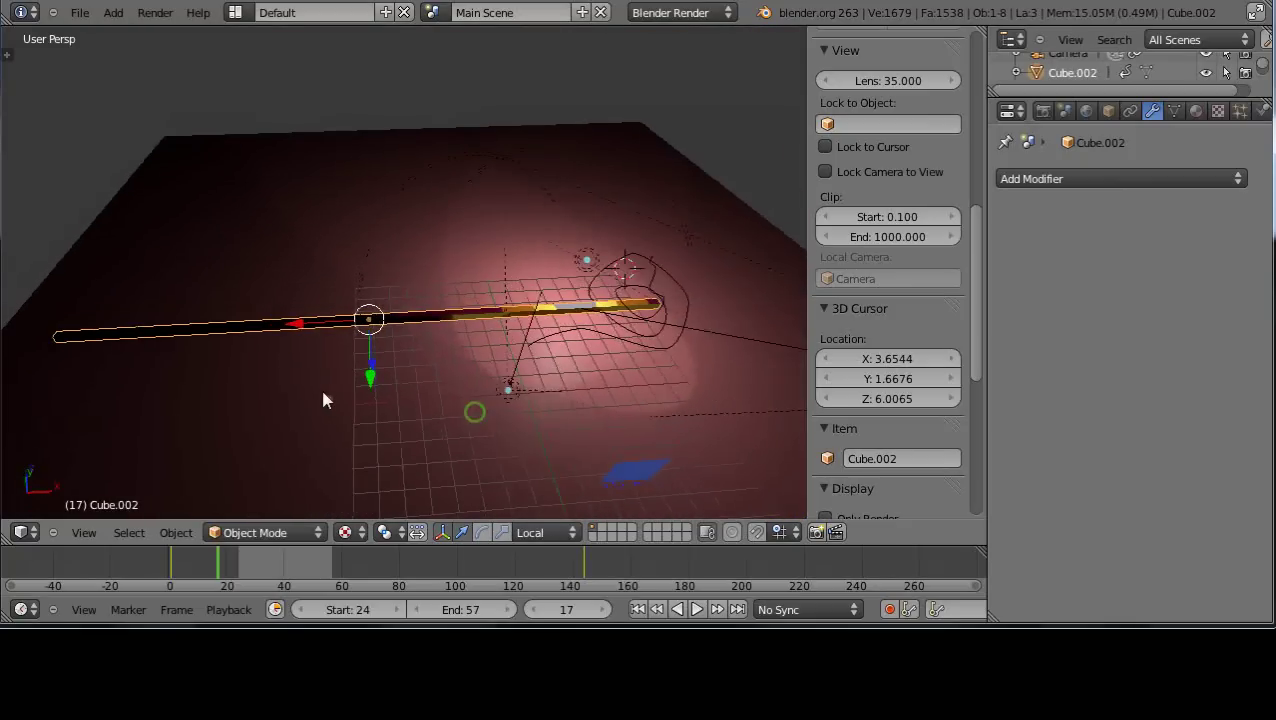
{"action": "scroll", "coordinate": [322, 410], "scroll_direction": "up", "scroll_amount": 4}
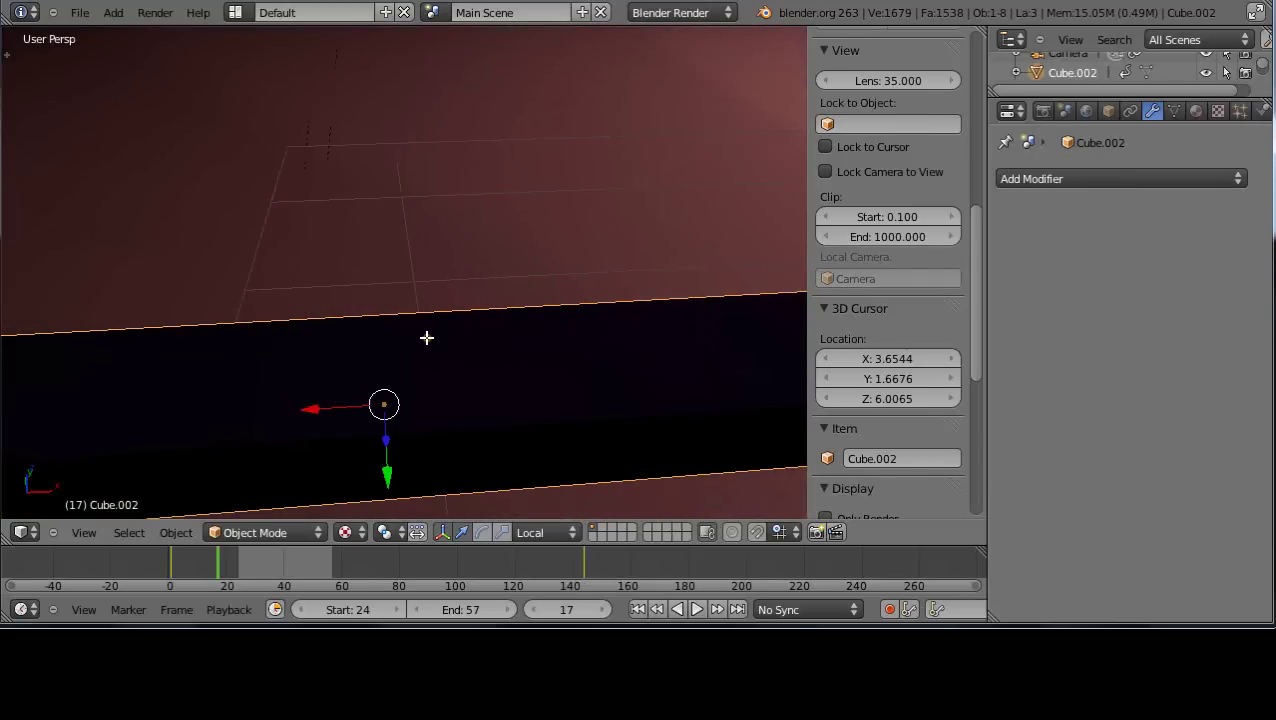
{"action": "key", "text": "Tab"}
{"action": "scroll", "coordinate": [428, 344], "scroll_direction": "down", "scroll_amount": 3}
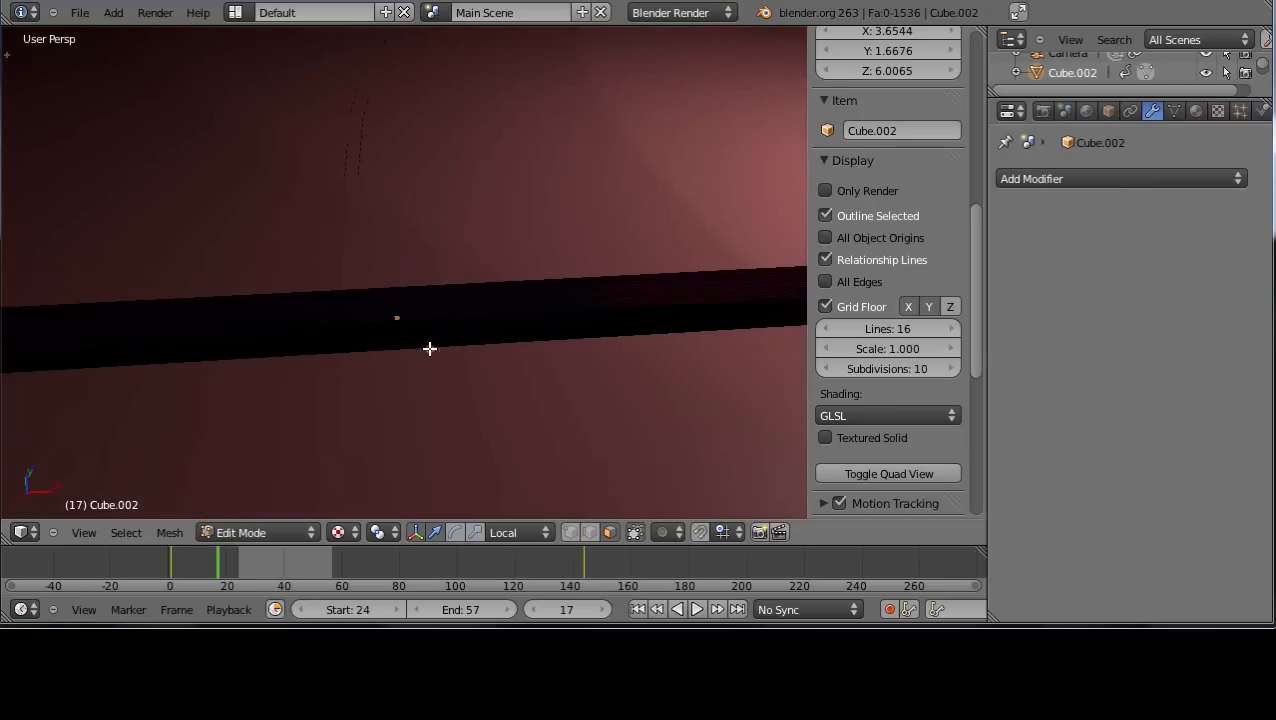
{"action": "key", "text": "a"}
{"action": "middle_click_drag", "start_coordinate": [427, 359], "coordinate": [464, 333]}
{"action": "scroll", "coordinate": [460, 332], "scroll_direction": "up", "scroll_amount": 2}
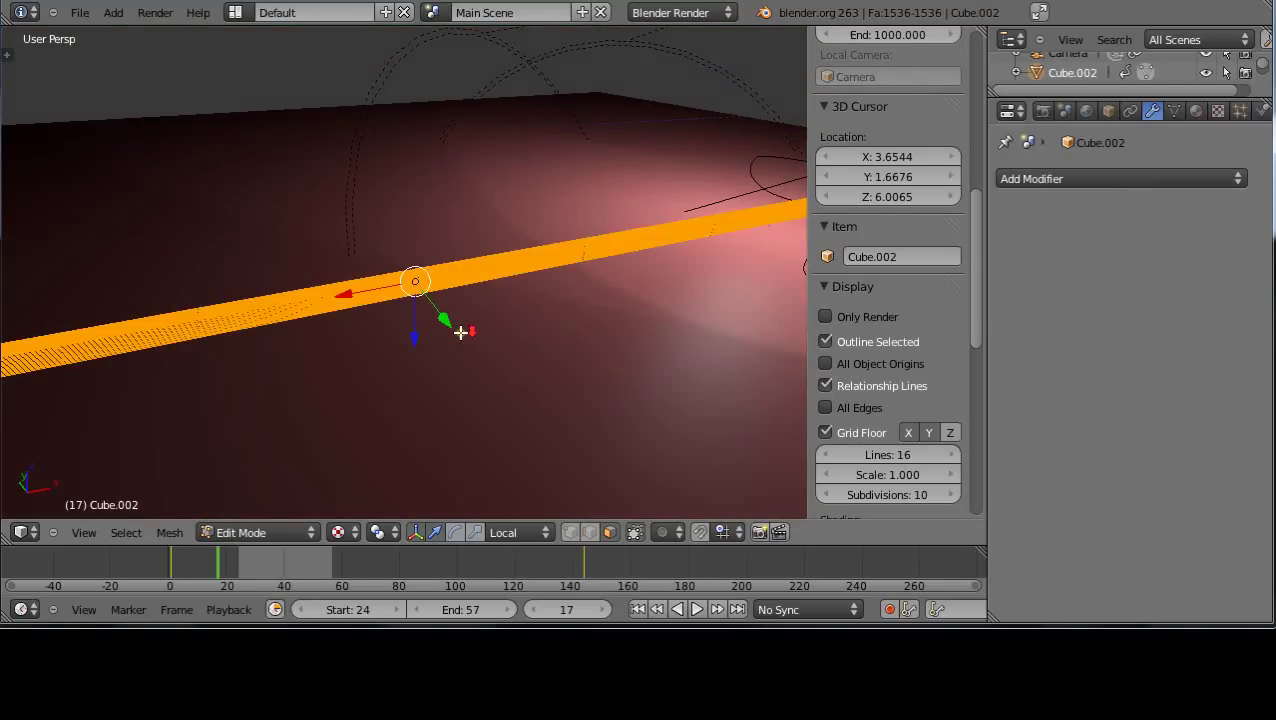
{"action": "scroll", "coordinate": [461, 333], "scroll_direction": "down", "scroll_amount": 2}
{"action": "scroll", "coordinate": [461, 333], "scroll_direction": "up", "scroll_amount": 5}
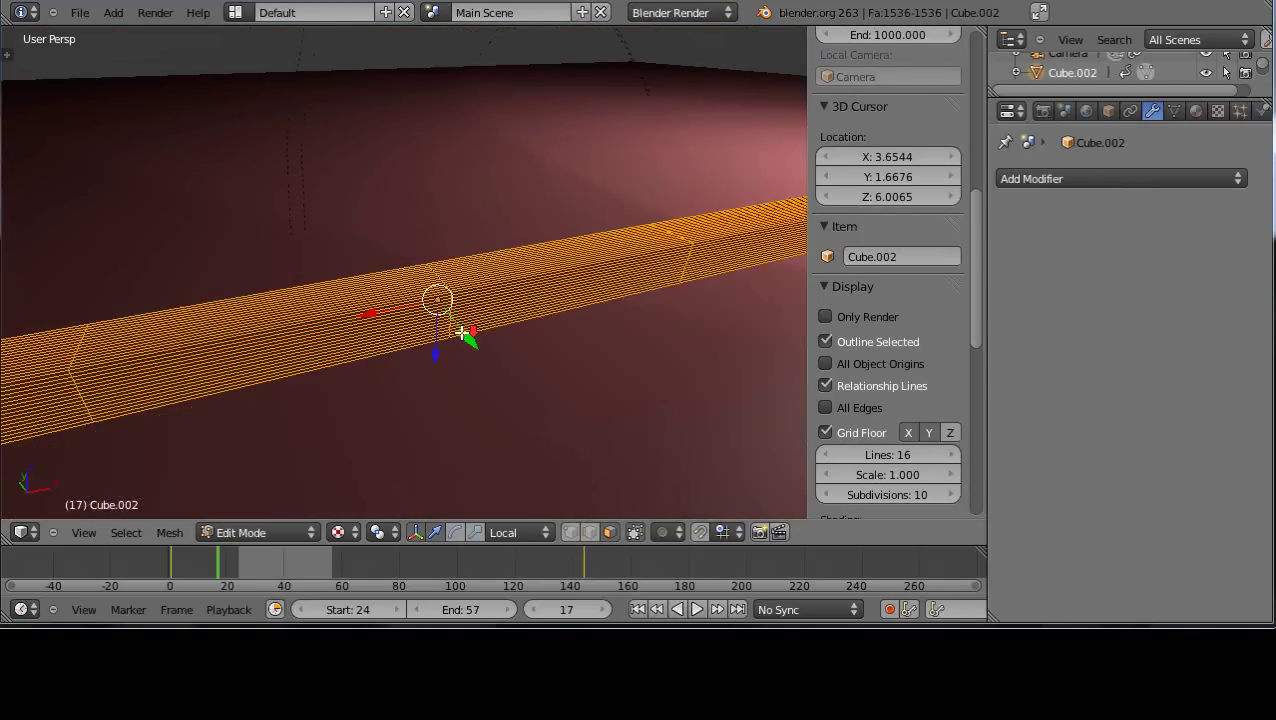
{"action": "middle_click_drag", "start_coordinate": [461, 333], "coordinate": [543, 296]}
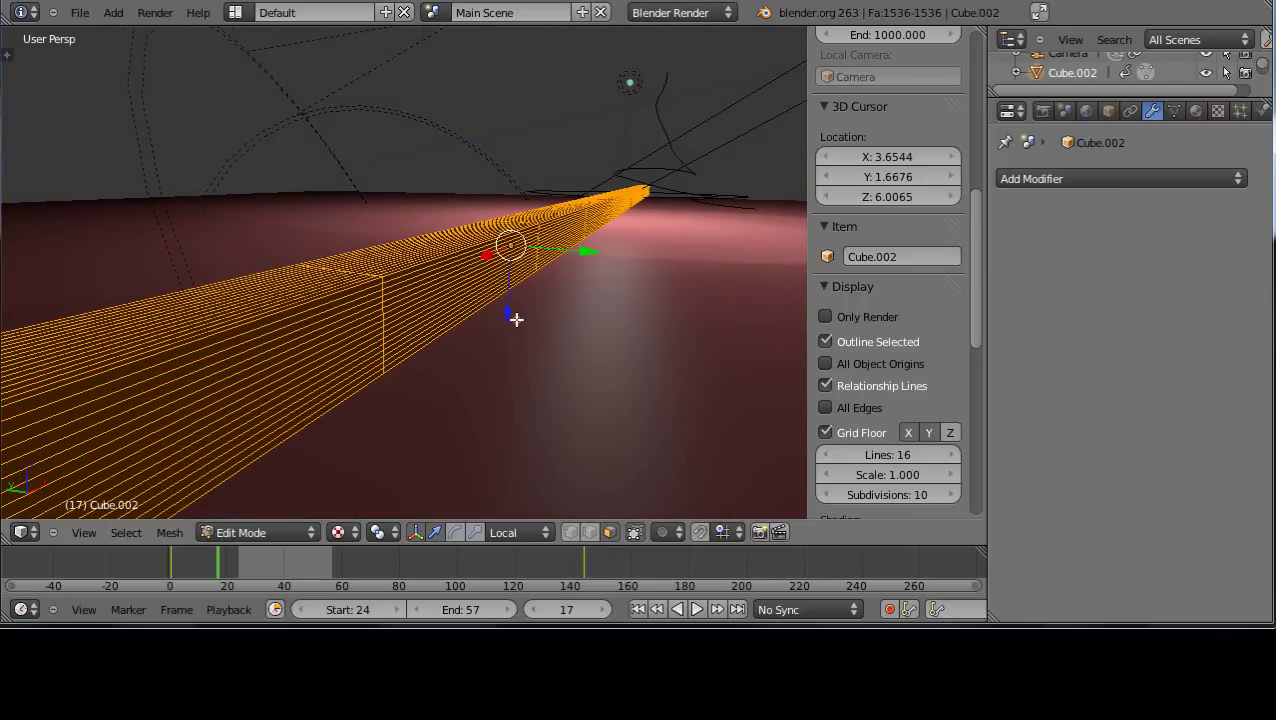
{"action": "scroll", "coordinate": [515, 318], "scroll_direction": "down", "scroll_amount": 2}
{"action": "middle_click_drag", "start_coordinate": [598, 294], "coordinate": [476, 441]}
{"action": "scroll", "coordinate": [449, 331], "scroll_direction": "down", "scroll_amount": 4}
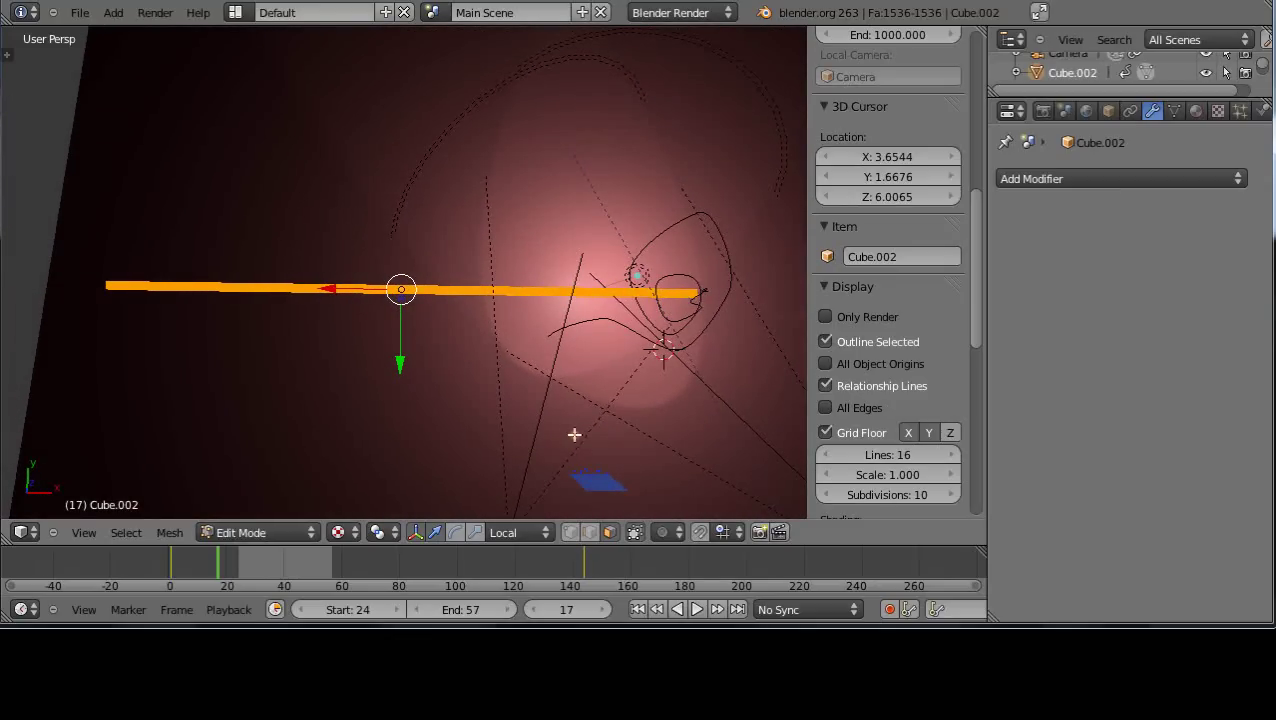
{"action": "middle_click_drag", "start_coordinate": [574, 434], "coordinate": [584, 410]}
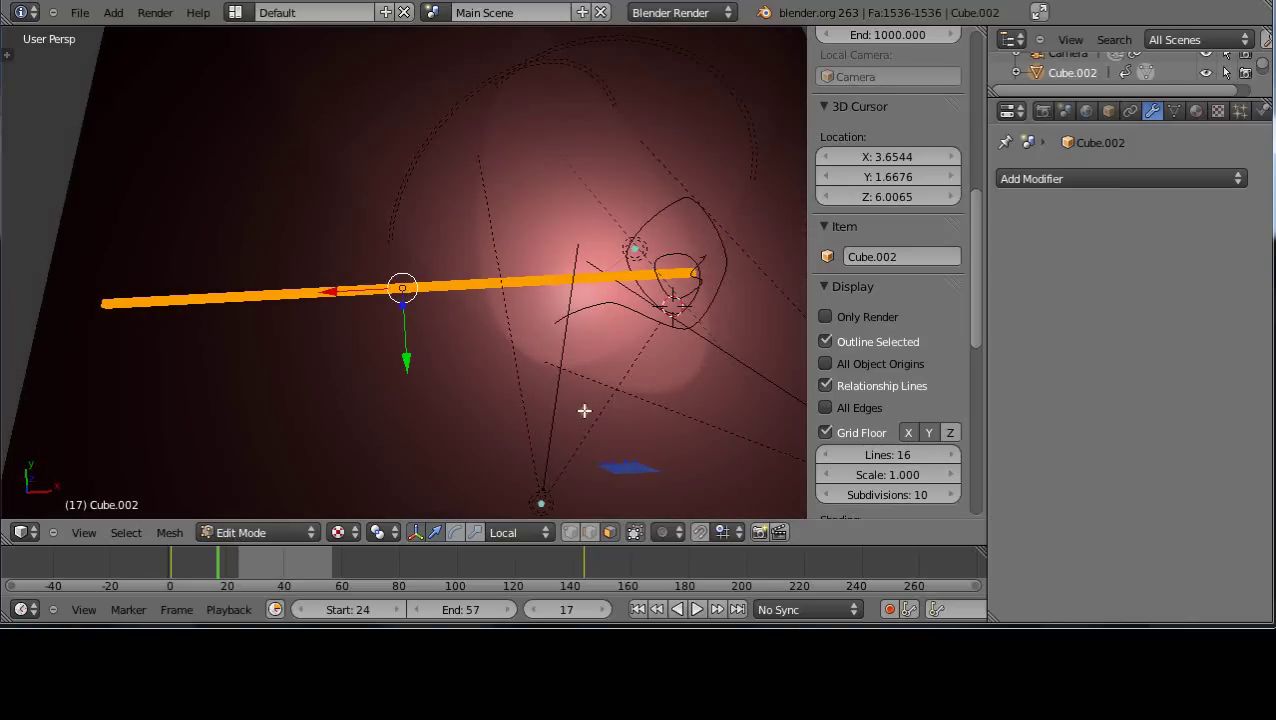
Step: Delete Cube.002 and add a new cube at the 3D cursor
{"action": "key", "text": "Tab"}
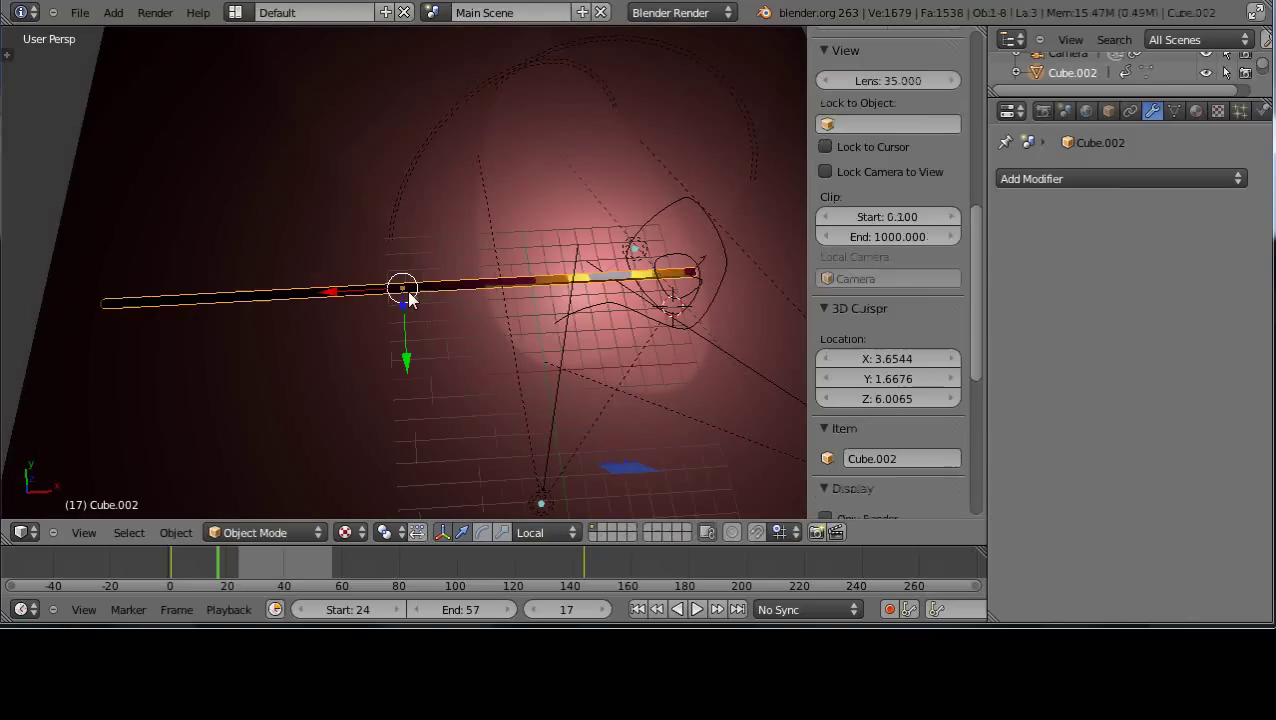
{"action": "key", "text": "x"}
{"action": "left_click", "coordinate": [405, 291]}
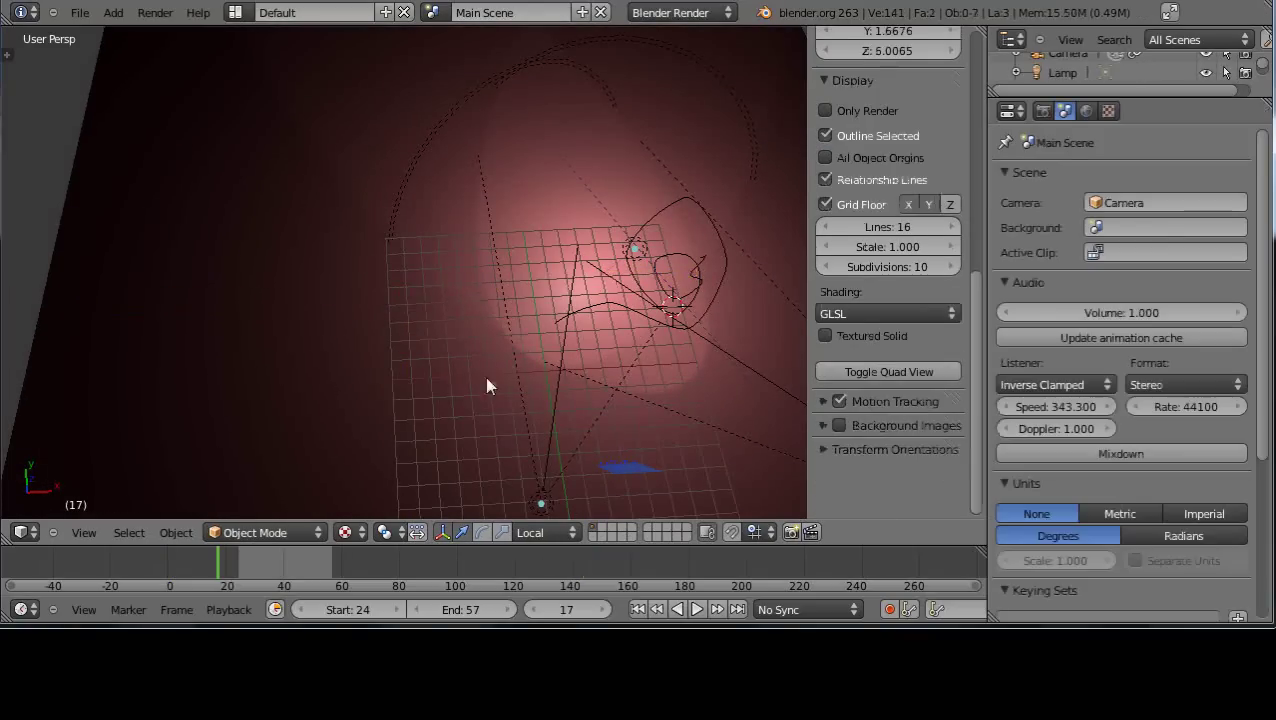
{"action": "left_click", "coordinate": [355, 400]}
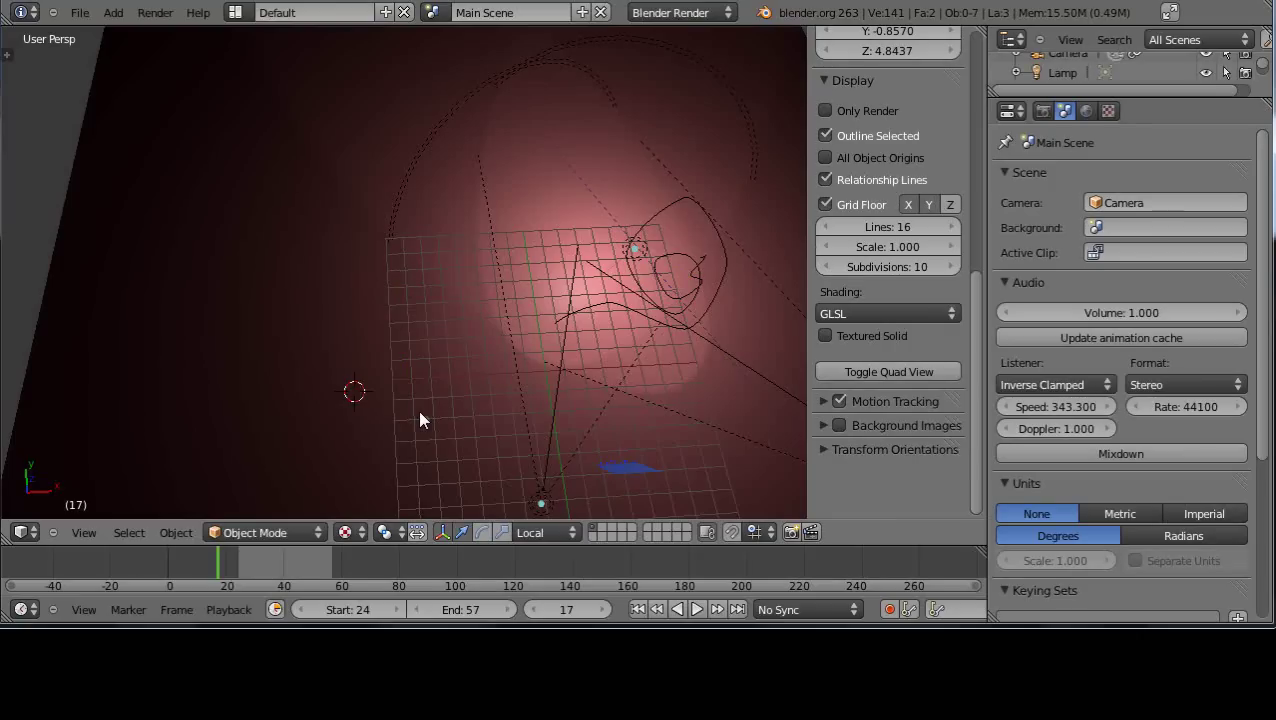
{"action": "key", "text": "shift+a"}
{"action": "mouse_move", "coordinate": [371, 333]}
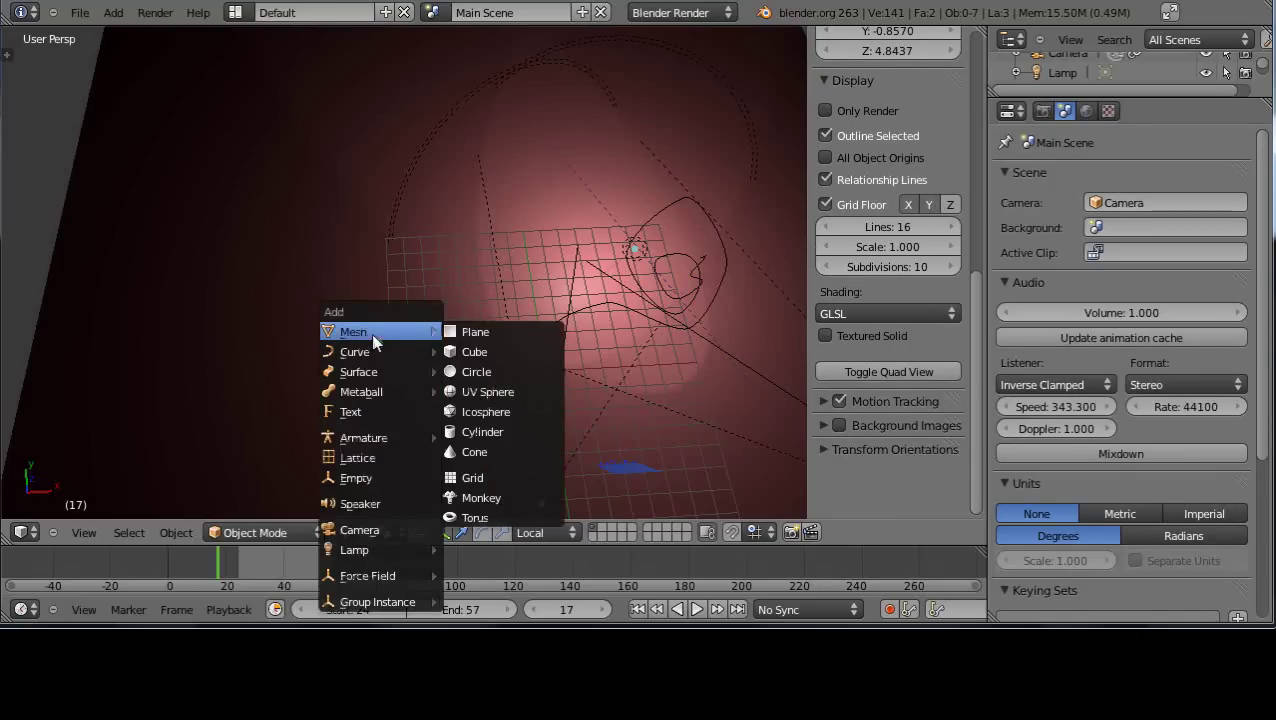
{"action": "left_click", "coordinate": [470, 353]}
{"action": "middle_click_drag", "start_coordinate": [475, 401], "coordinate": [473, 269]}
Step: Shrink the cube, then stretch it along X into a long flat bar
{"action": "key", "text": "s"}
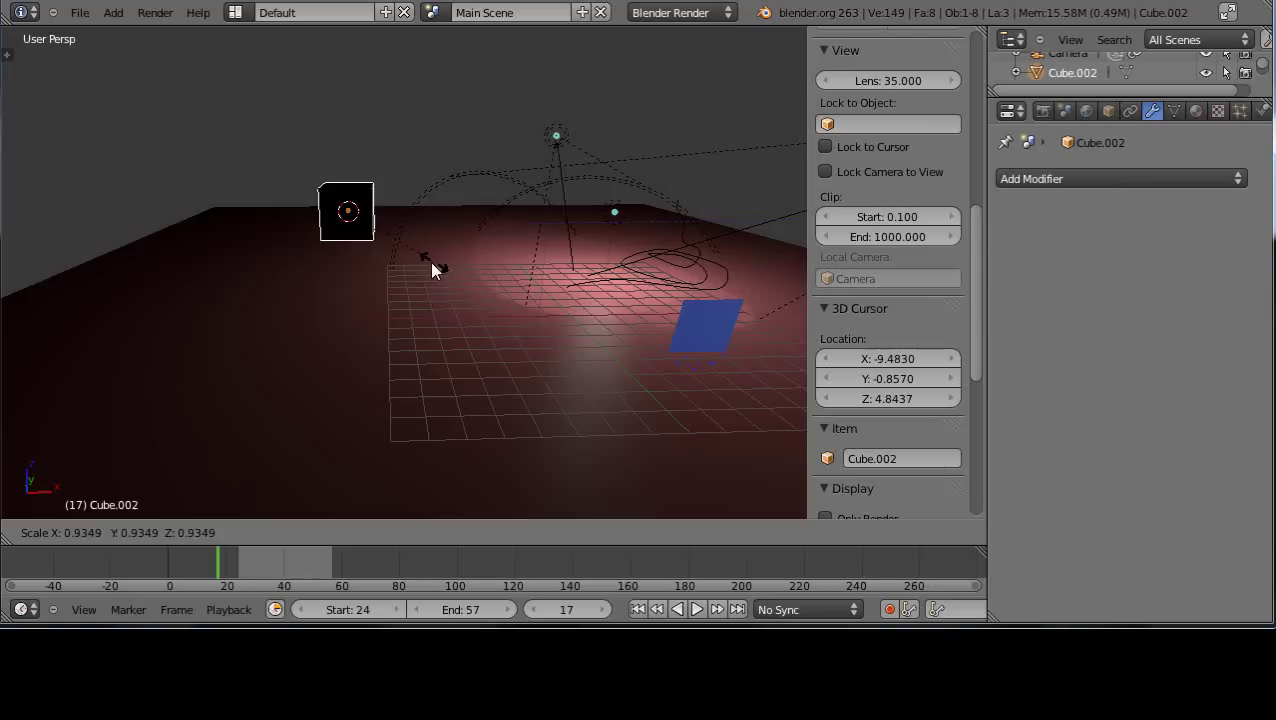
{"action": "left_click", "coordinate": [364, 243]}
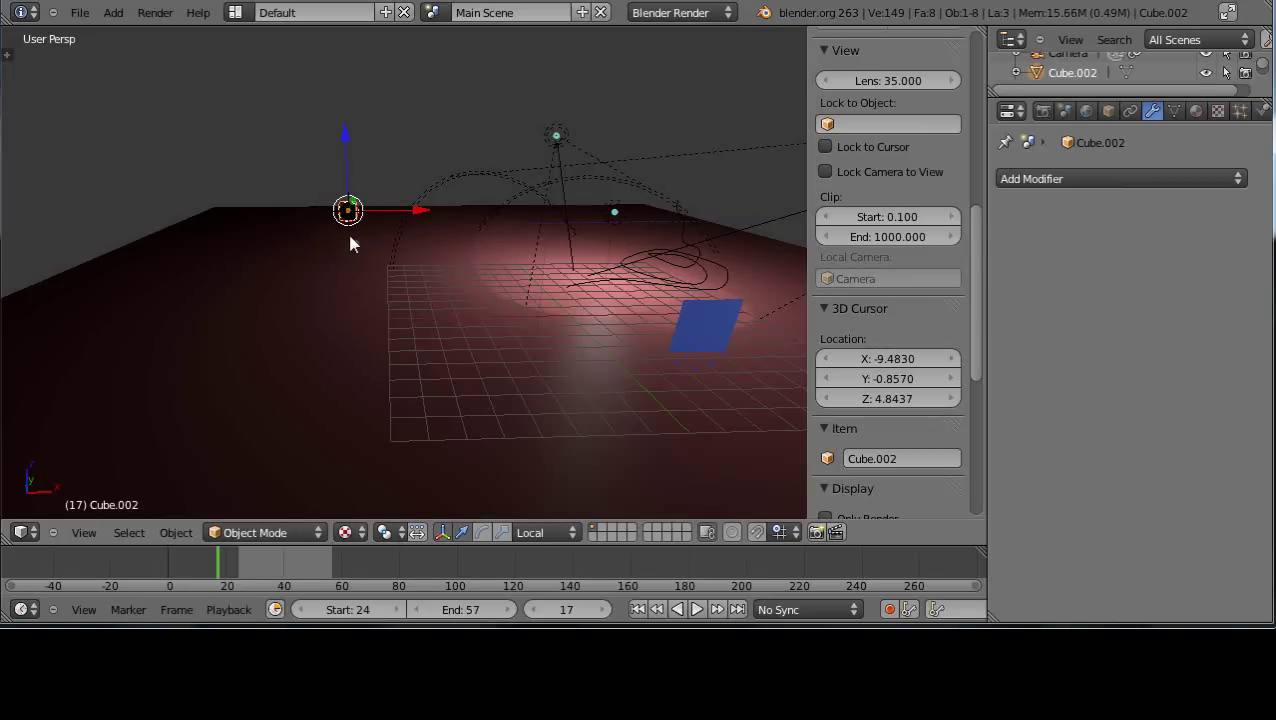
{"action": "key", "text": "s"}
{"action": "key", "text": "x"}
{"action": "left_click", "coordinate": [692, 285]}
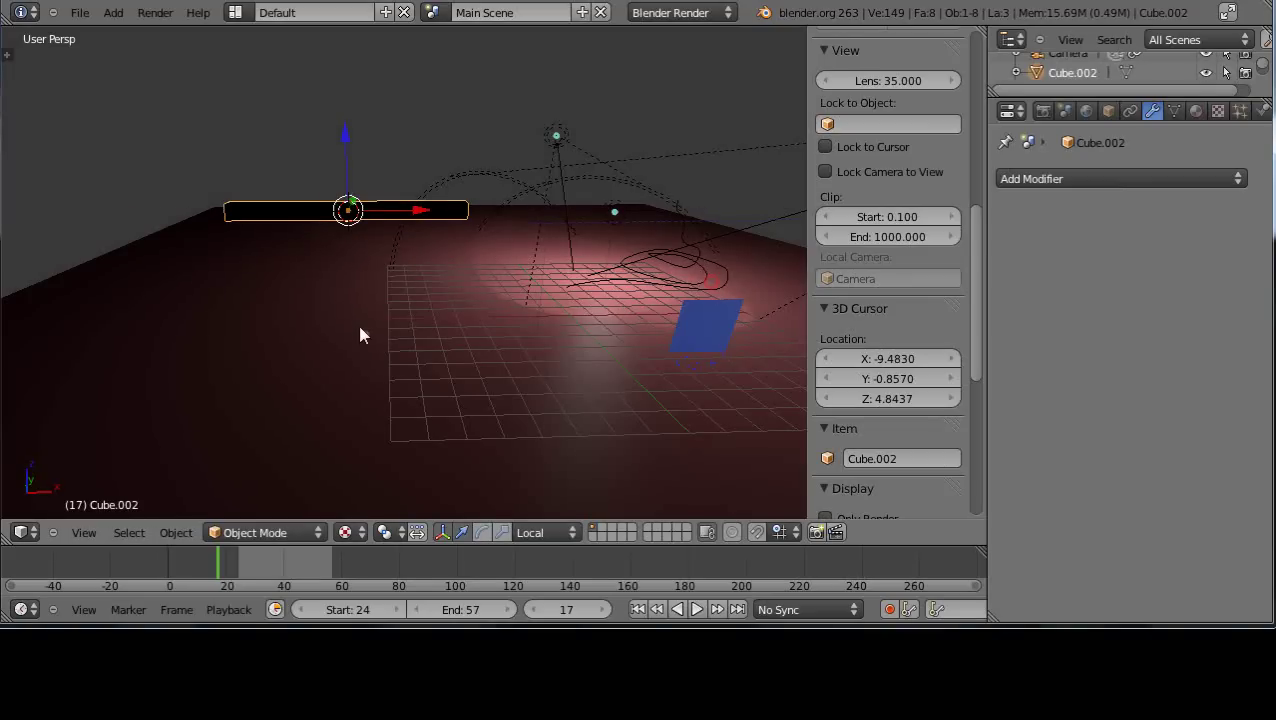
{"action": "key", "text": "s"}
{"action": "key", "text": "x"}
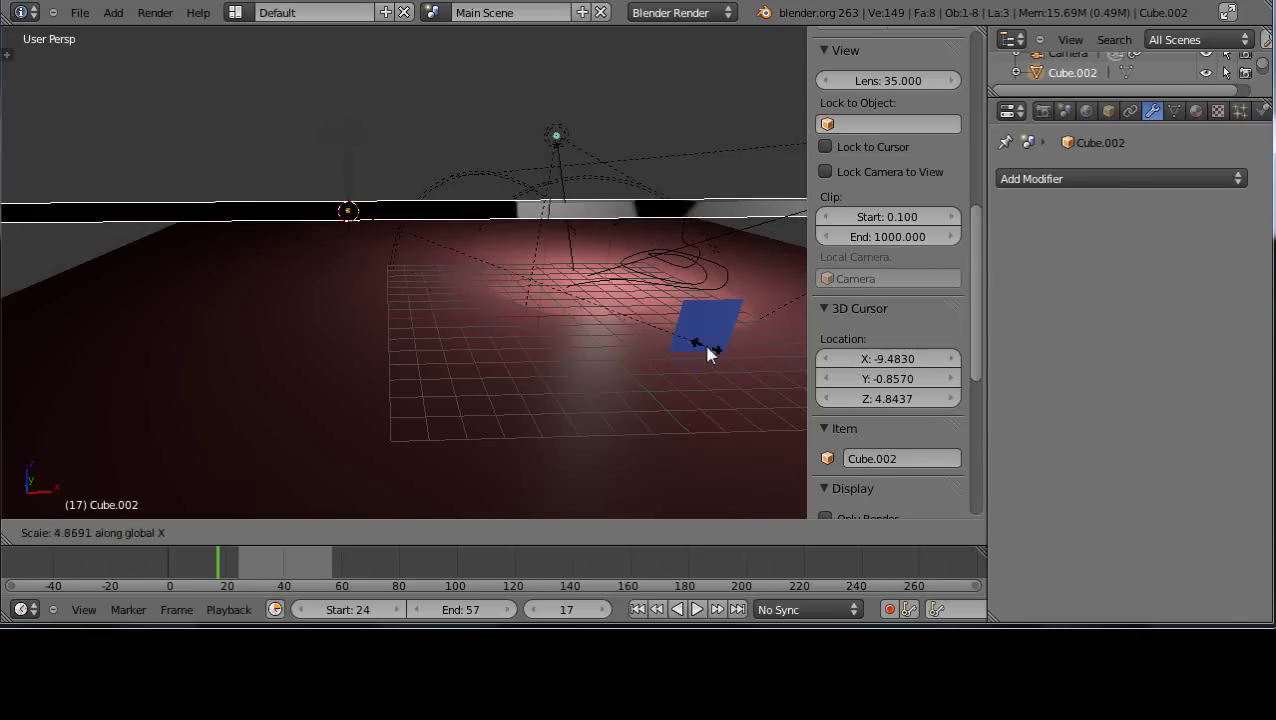
{"action": "left_click", "coordinate": [706, 352]}
{"action": "middle_click_drag", "start_coordinate": [541, 300], "coordinate": [541, 345]}
{"action": "scroll", "coordinate": [541, 345], "scroll_direction": "down", "scroll_amount": 4}
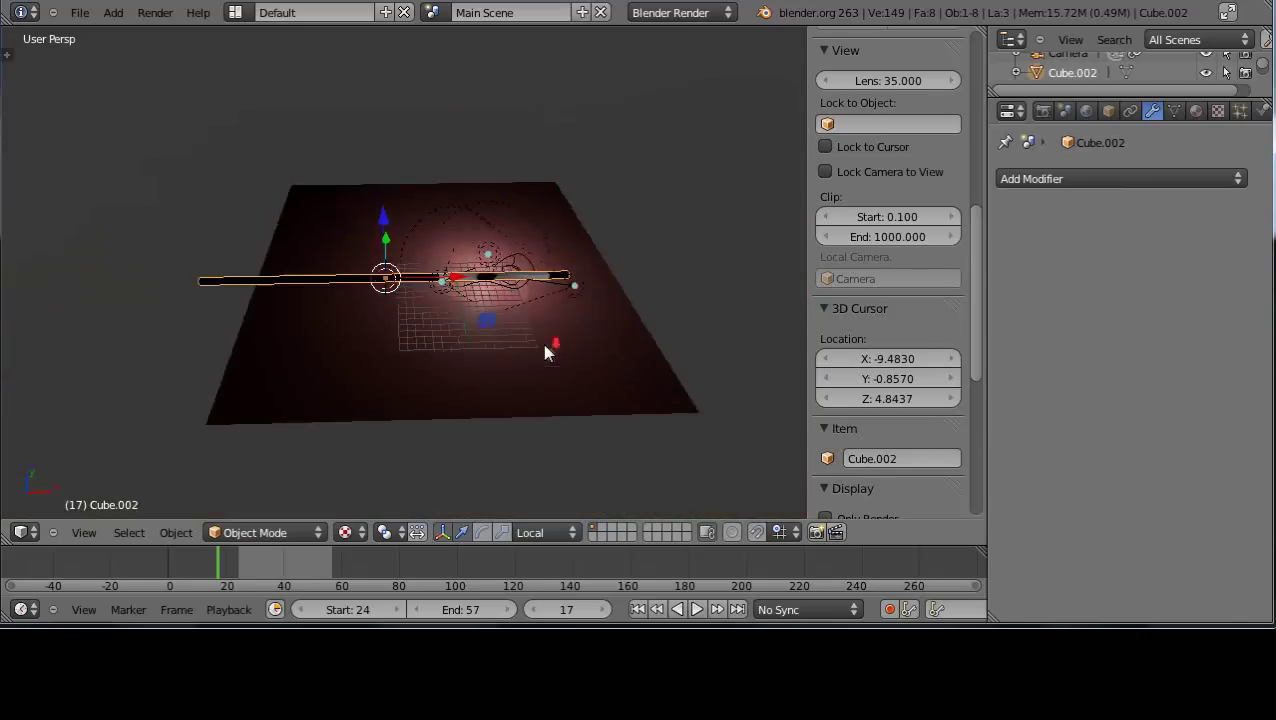
{"action": "scroll", "coordinate": [541, 345], "scroll_direction": "up", "scroll_amount": 5}
Step: Raise the bar along the Z axis
{"action": "key", "text": "g"}
{"action": "key", "text": "z"}
{"action": "key", "text": "z"}
{"action": "left_click", "coordinate": [455, 302]}
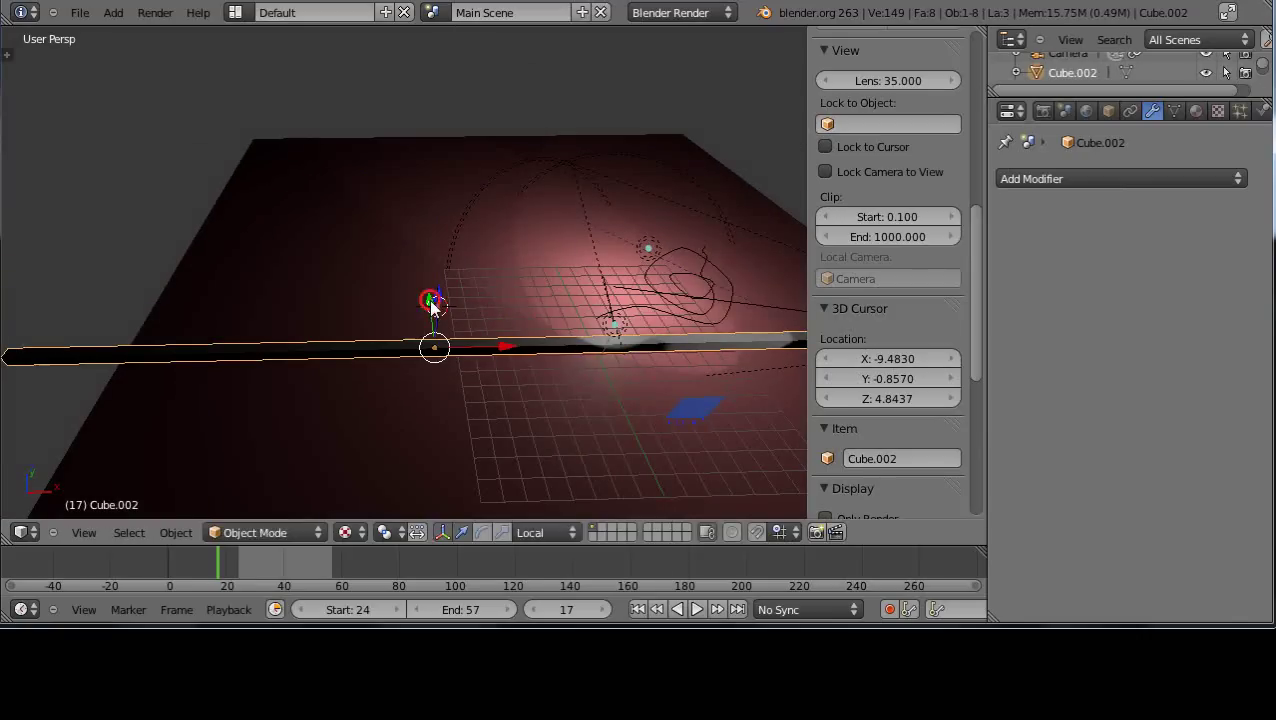
{"action": "key", "text": "g"}
{"action": "key", "text": "z"}
{"action": "key", "text": "z"}
{"action": "right_click", "coordinate": [435, 276]}
{"action": "scroll", "coordinate": [440, 300], "scroll_direction": "up", "scroll_amount": 2}
{"action": "key", "text": "g"}
{"action": "key", "text": "z"}
{"action": "key", "text": "z"}
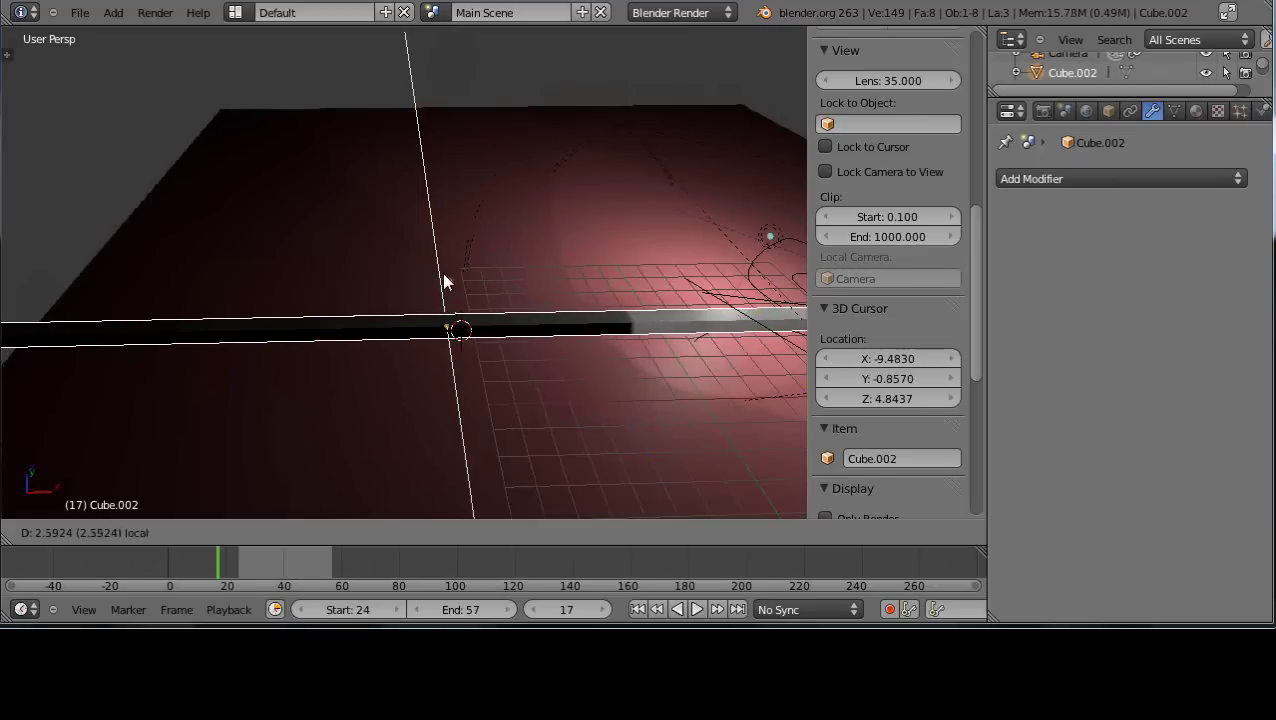
{"action": "left_click", "coordinate": [450, 295]}
{"action": "scroll", "coordinate": [489, 350], "scroll_direction": "up", "scroll_amount": 2}
Step: Scale the bar down uniformly to about 0.917
{"action": "middle_click_drag", "start_coordinate": [496, 356], "coordinate": [550, 373]}
{"action": "scroll", "coordinate": [550, 373], "scroll_direction": "down", "scroll_amount": 2}
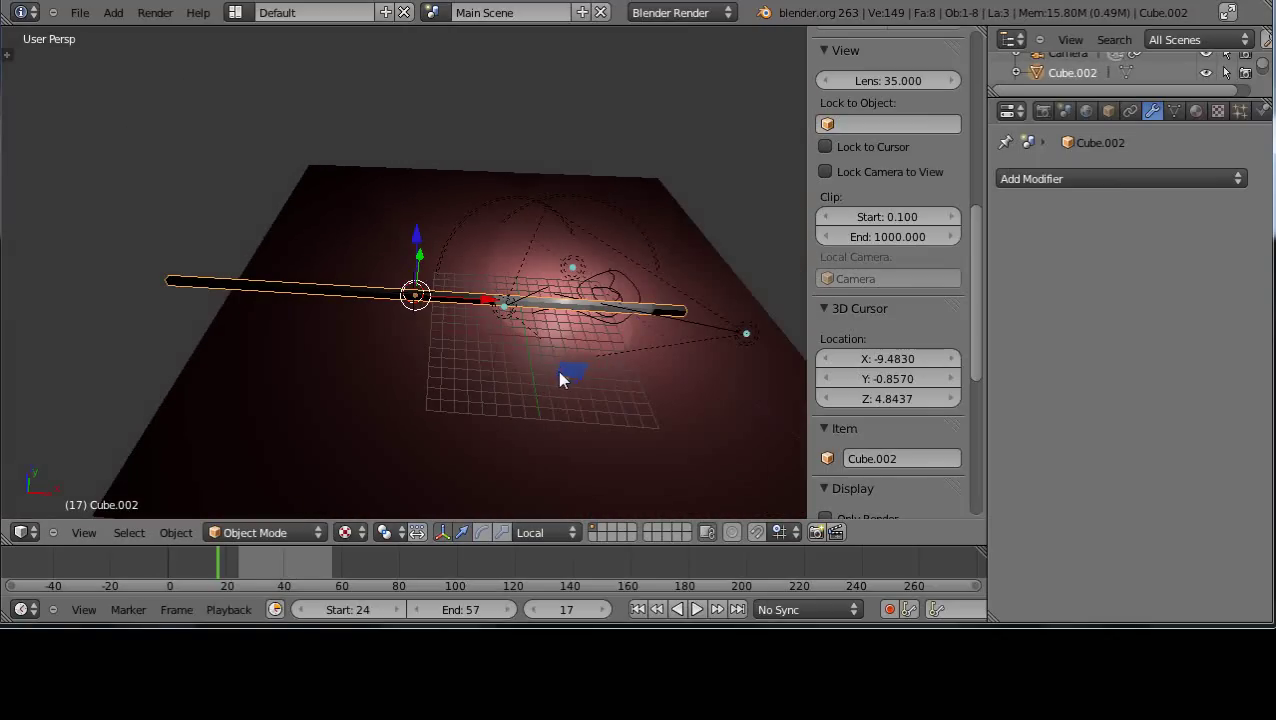
{"action": "key", "text": "s"}
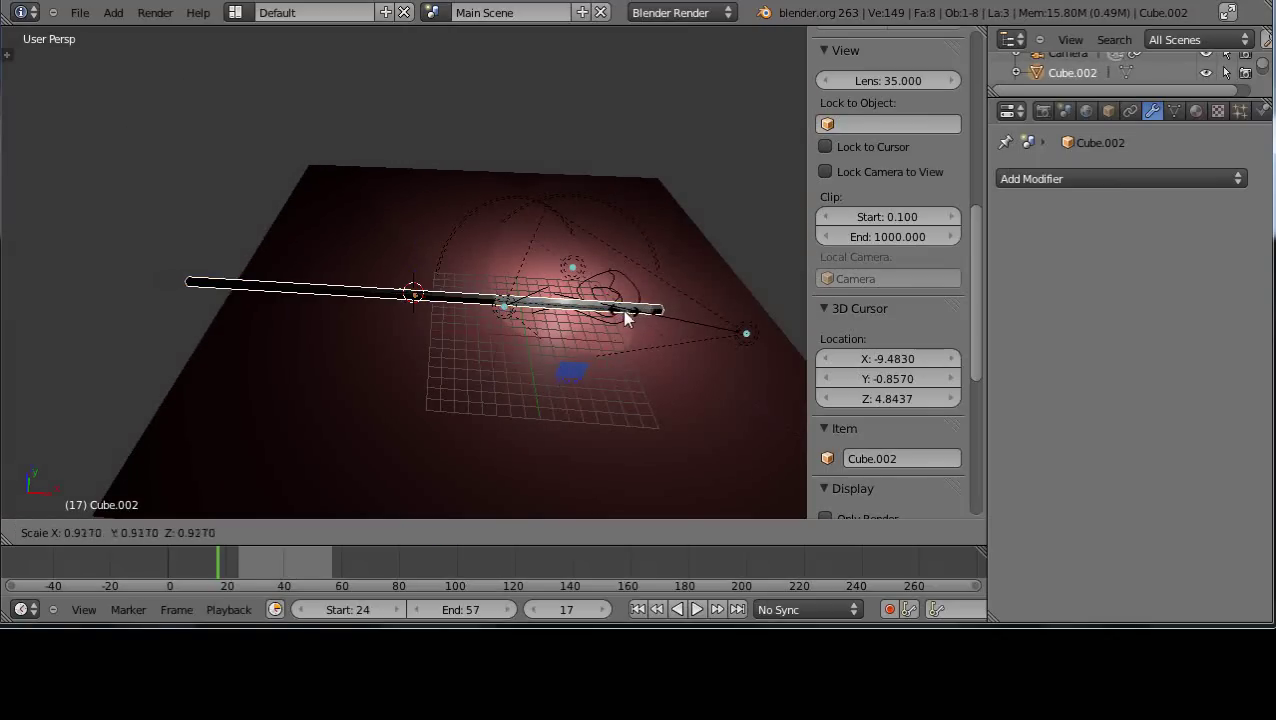
{"action": "left_click", "coordinate": [622, 310]}
{"action": "scroll", "coordinate": [551, 362], "scroll_direction": "up", "scroll_amount": 2}
{"action": "scroll", "coordinate": [551, 362], "scroll_direction": "down", "scroll_amount": 1}
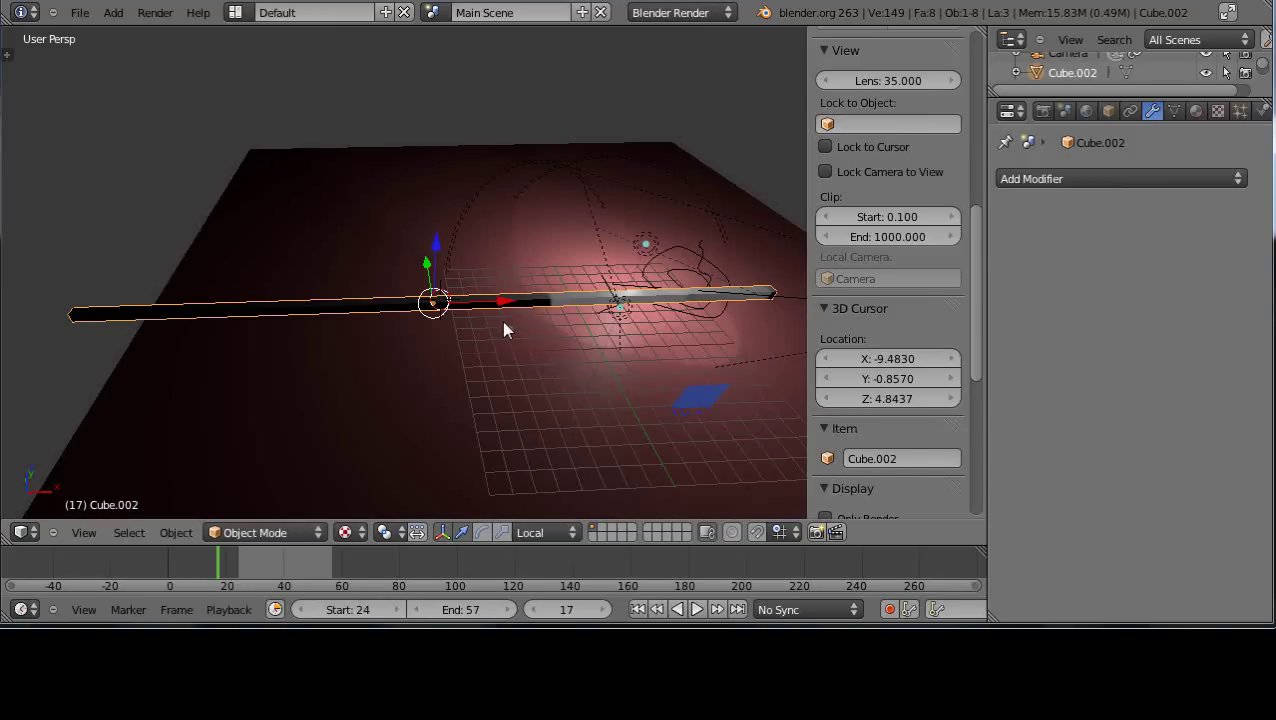
Step: Add 35 loop cuts along the bar with Loop Cut and Slide, then return to Object Mode
{"action": "key", "text": "Tab"}
{"action": "scroll", "coordinate": [504, 321], "scroll_direction": "up", "scroll_amount": 1}
{"action": "scroll", "coordinate": [504, 321], "scroll_direction": "down", "scroll_amount": 1}
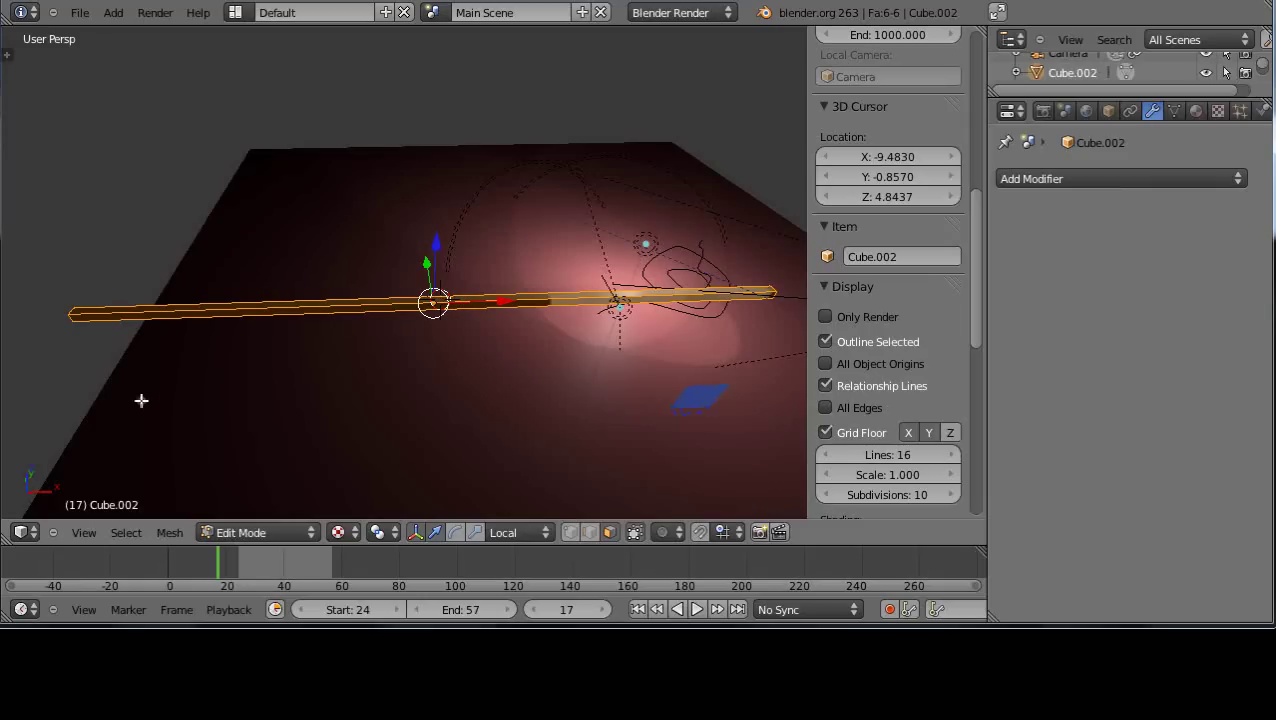
{"action": "key", "text": "t"}
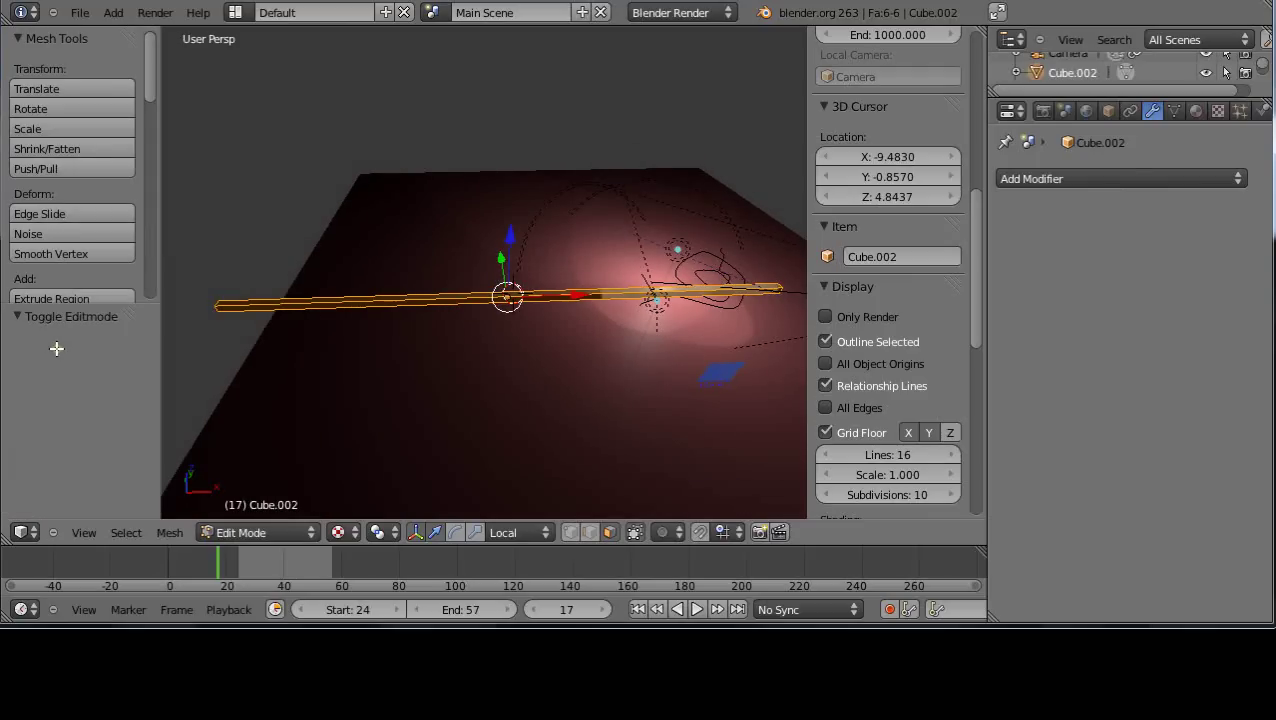
{"action": "scroll", "coordinate": [78, 221], "scroll_direction": "down", "scroll_amount": 4}
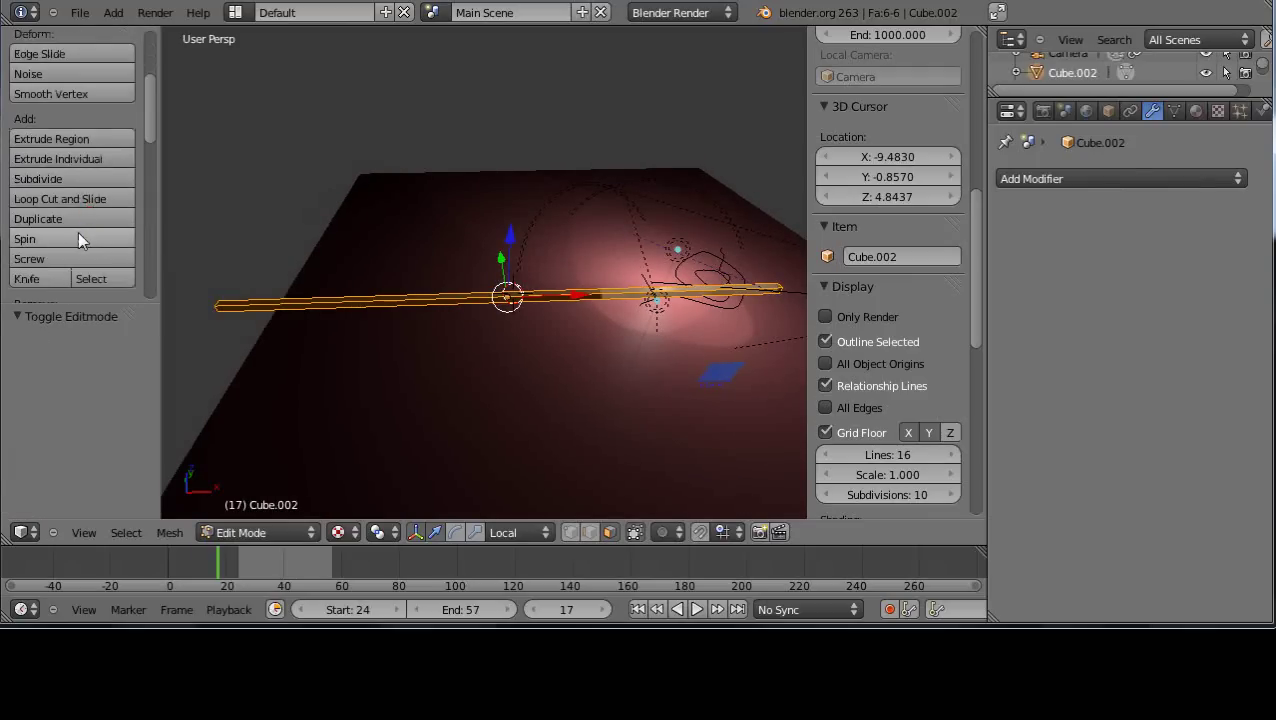
{"action": "left_click", "coordinate": [72, 198]}
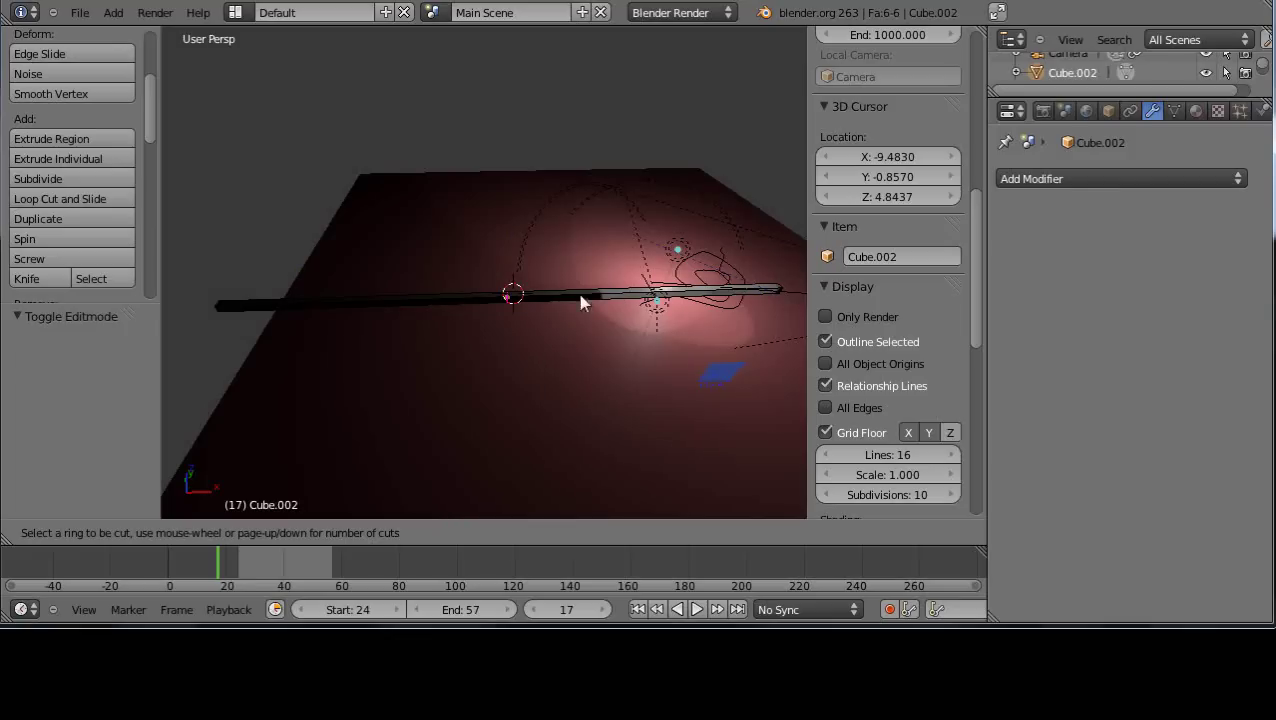
{"action": "scroll", "coordinate": [530, 322], "scroll_direction": "up", "scroll_amount": 13}
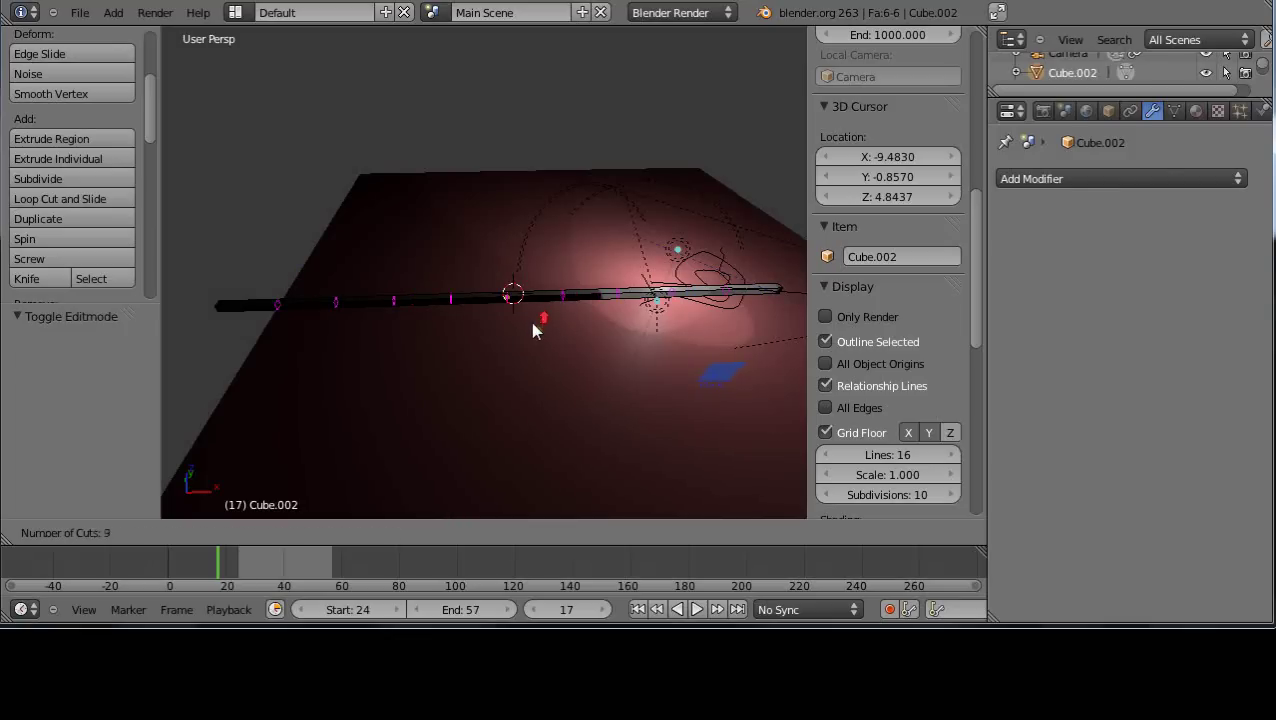
{"action": "scroll", "coordinate": [532, 322], "scroll_direction": "up", "scroll_amount": 20}
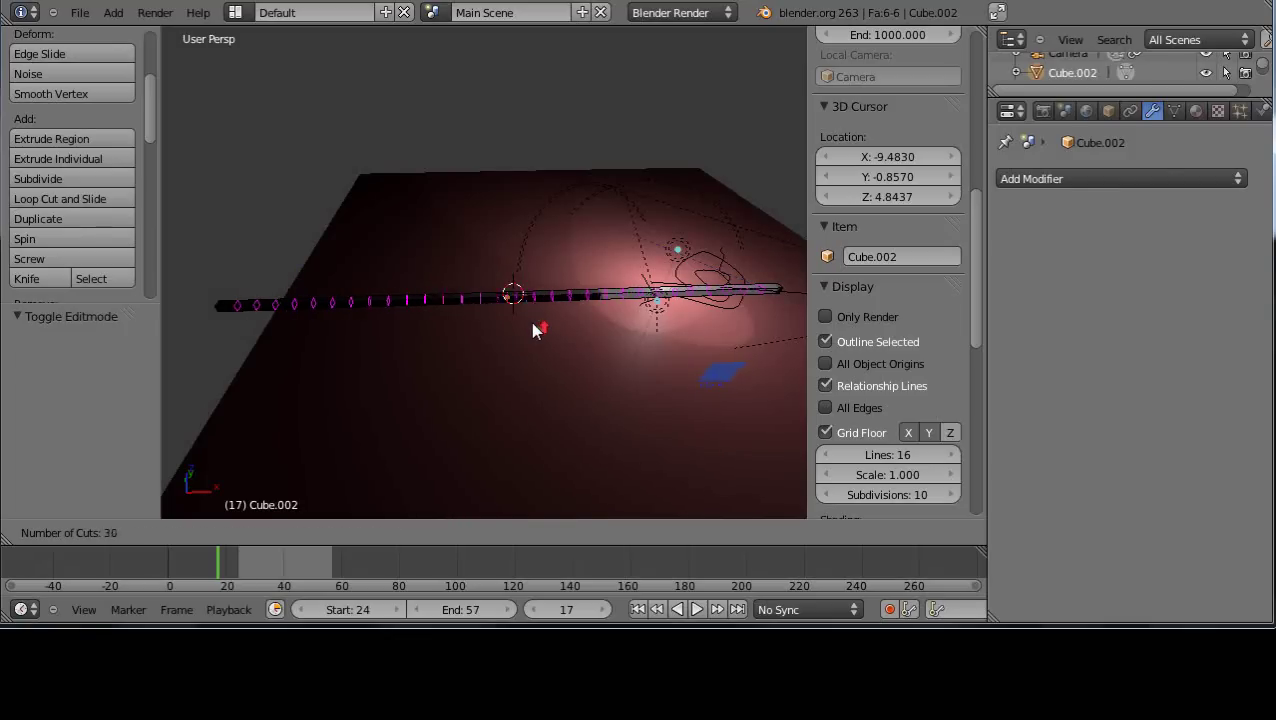
{"action": "left_click", "coordinate": [532, 321]}
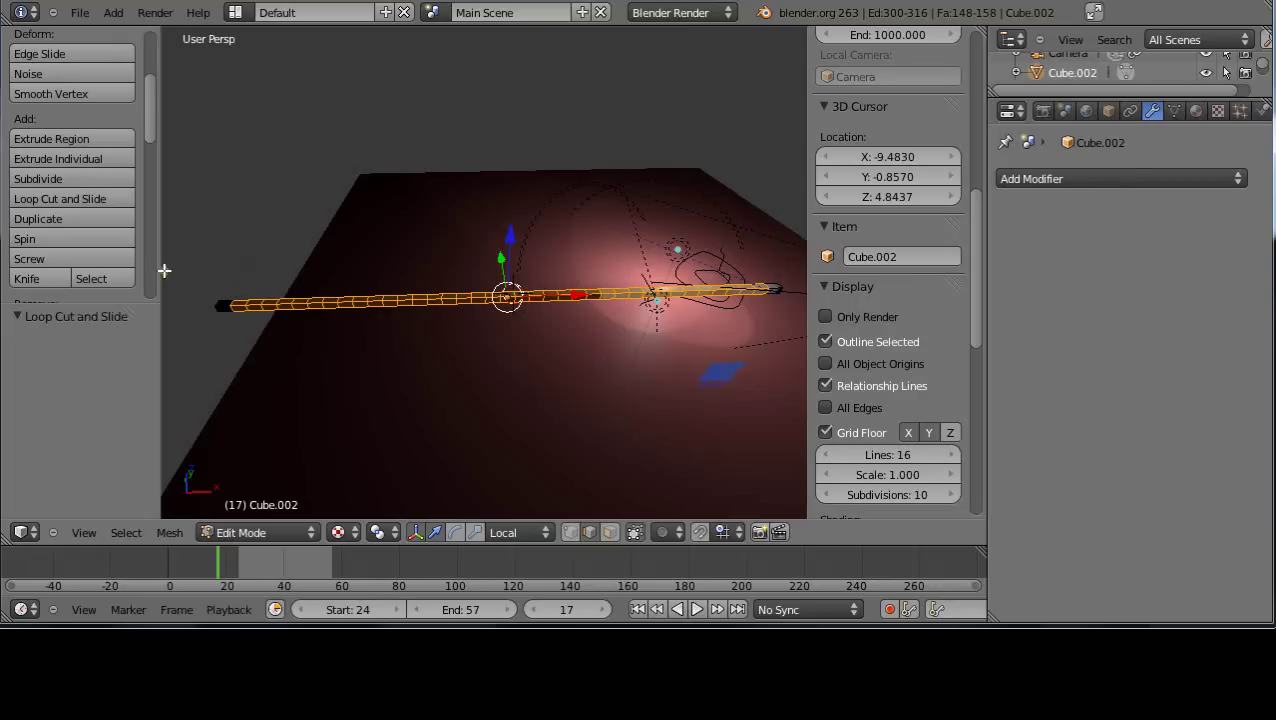
{"action": "key", "text": "Tab"}
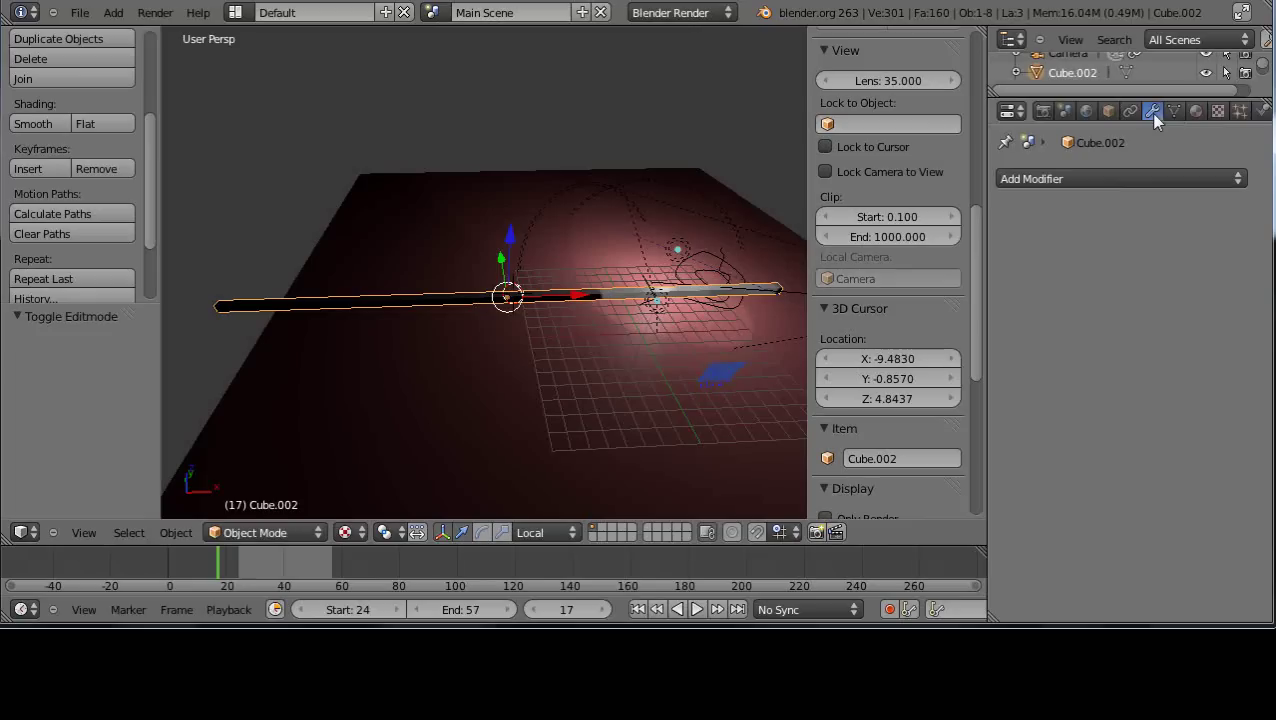
Step: Add a Curve modifier to the bar with Object set to BezierCurve
{"action": "left_click", "coordinate": [1148, 180]}
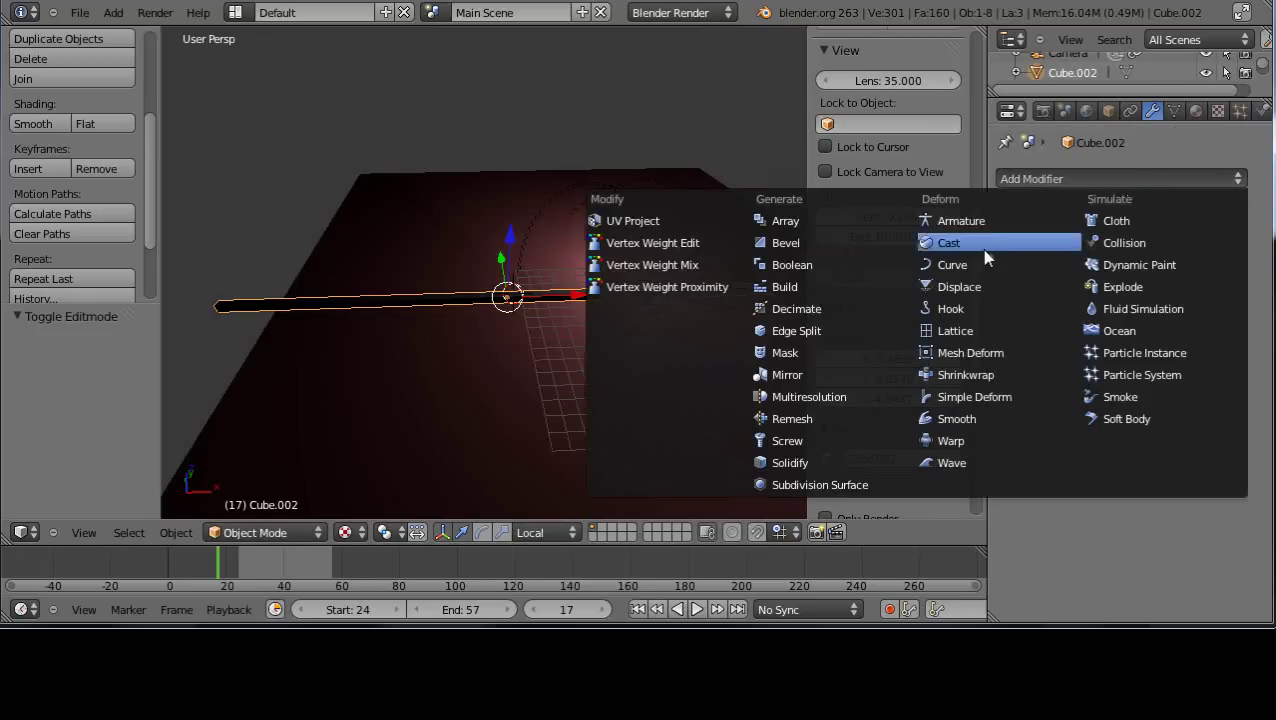
{"action": "left_click", "coordinate": [953, 265]}
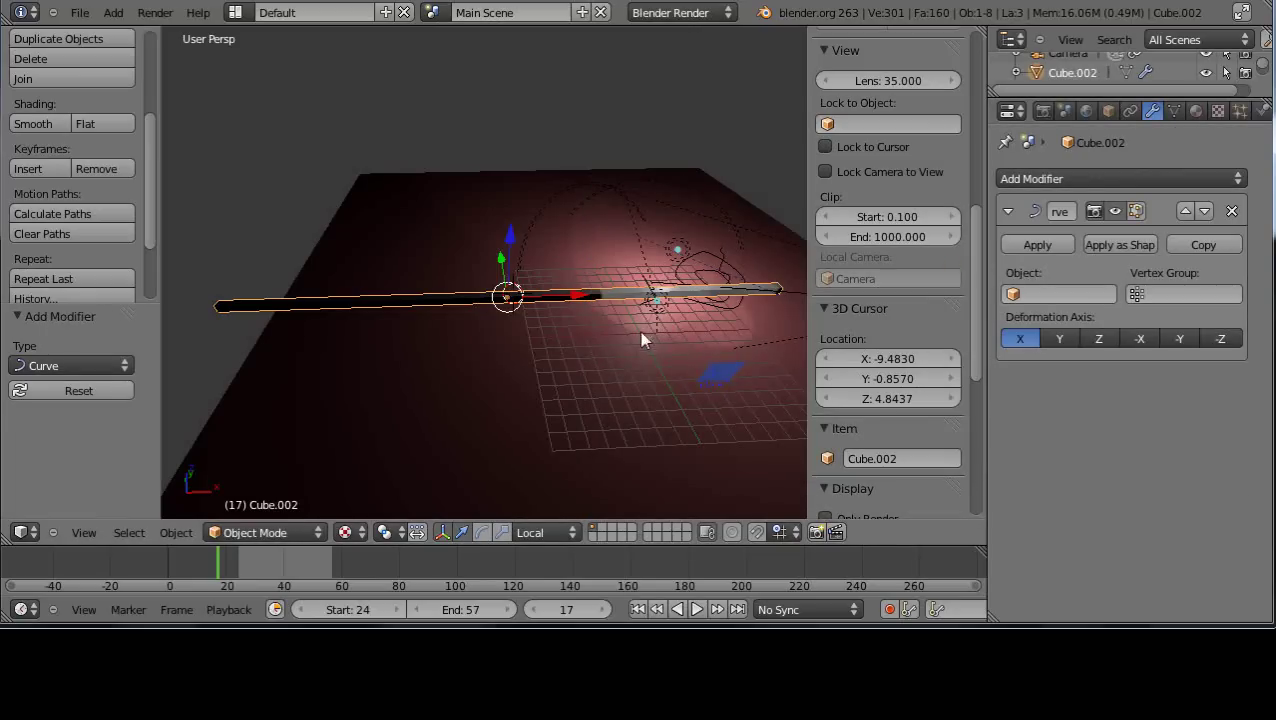
{"action": "right_click", "coordinate": [697, 260]}
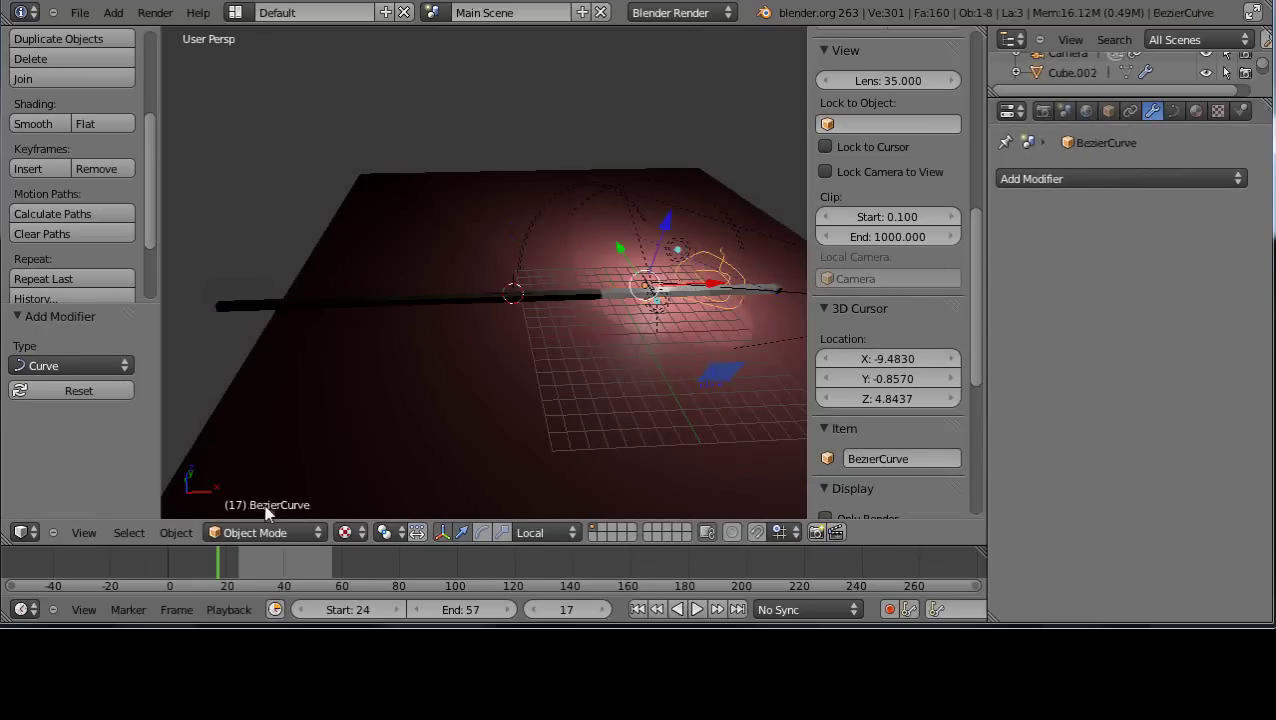
{"action": "right_click", "coordinate": [580, 299]}
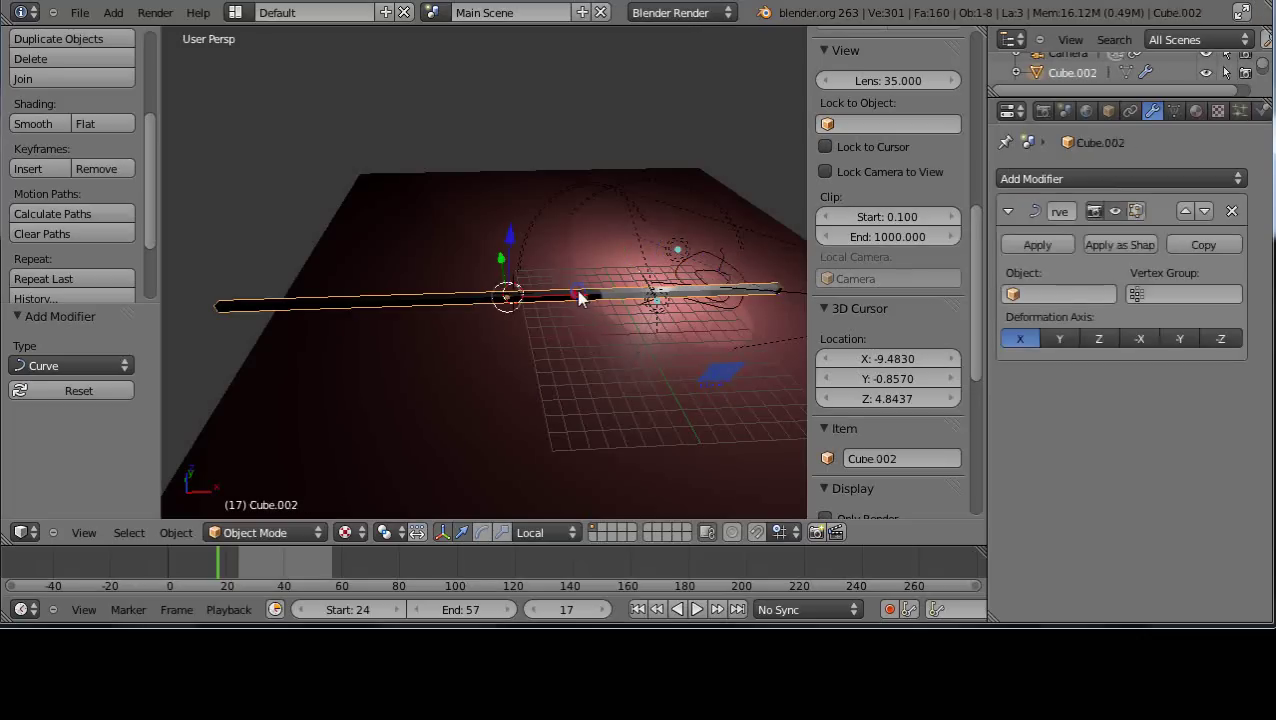
{"action": "left_click", "coordinate": [1055, 295]}
{"action": "left_click", "coordinate": [1035, 324]}
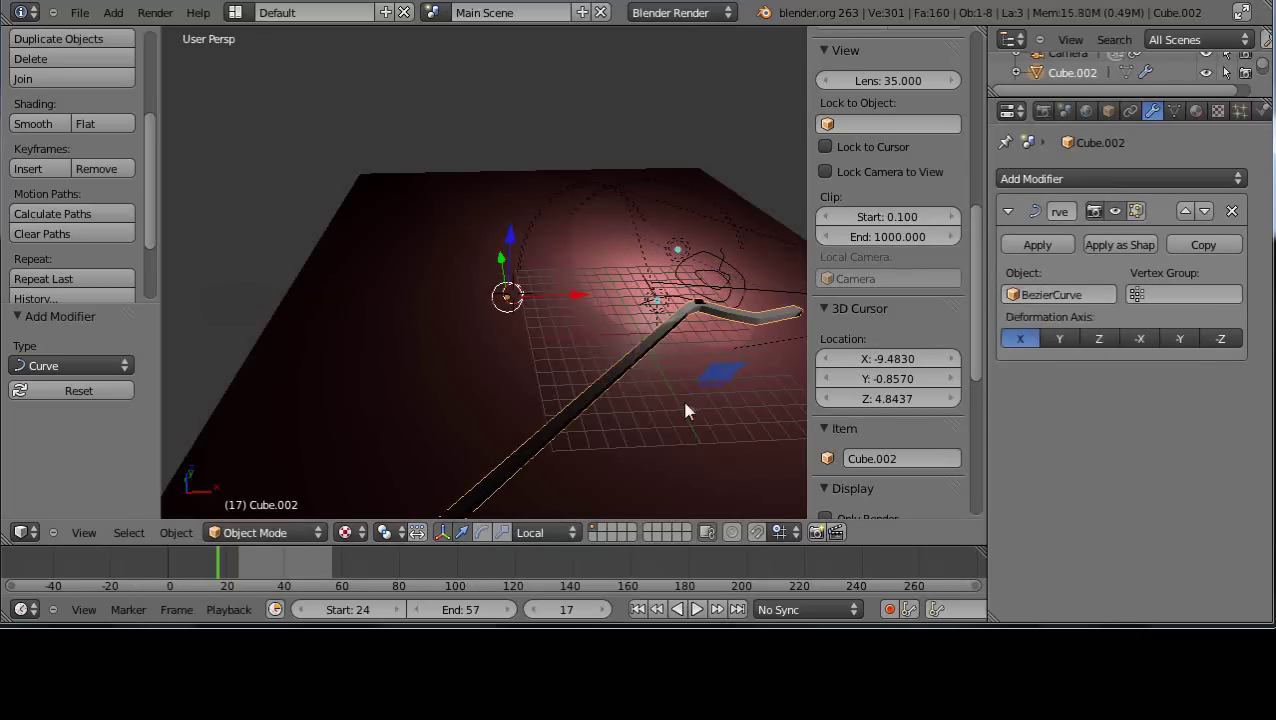
{"action": "middle_click_drag", "start_coordinate": [671, 361], "coordinate": [600, 345]}
{"action": "scroll", "coordinate": [608, 350], "scroll_direction": "up", "scroll_amount": 3}
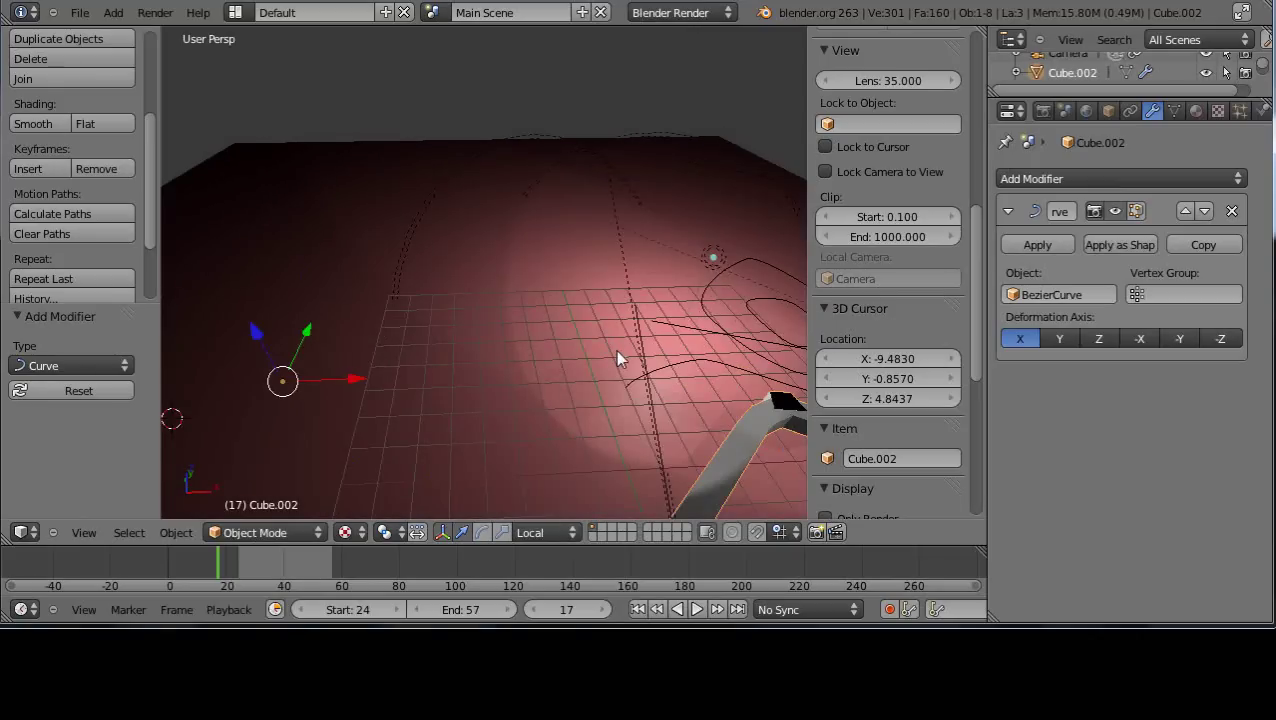
{"action": "scroll", "coordinate": [618, 358], "scroll_direction": "down", "scroll_amount": 2}
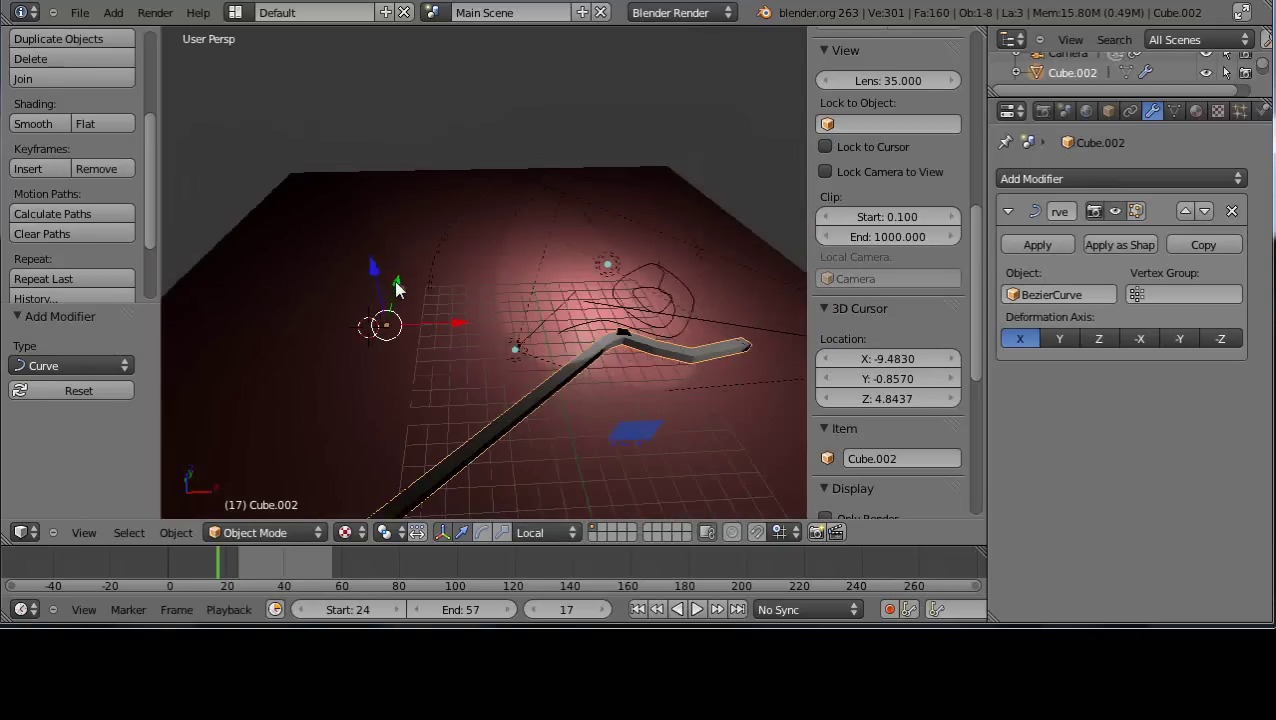
Step: Shift the bar along its local X, Y and Z axes to fit the curve
{"action": "key", "text": "g"}
{"action": "key", "text": "x"}
{"action": "key", "text": "x"}
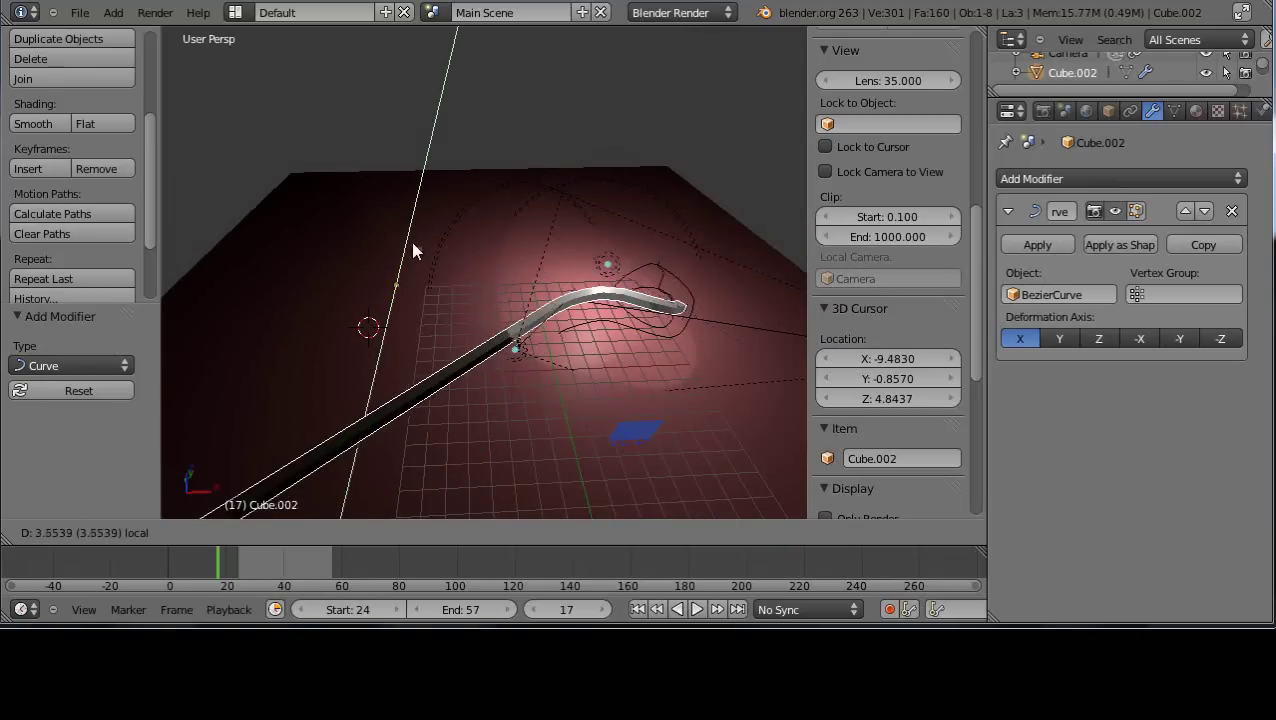
{"action": "left_click", "coordinate": [411, 243]}
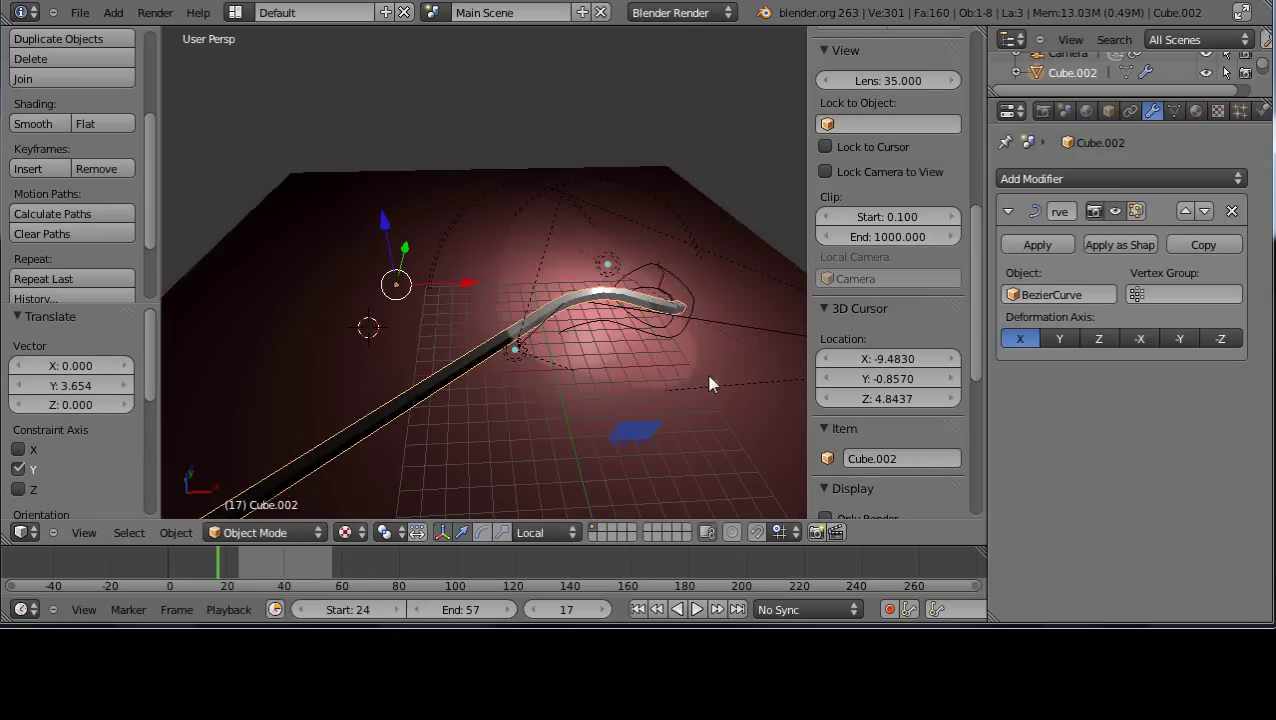
{"action": "key", "text": "KP_7"}
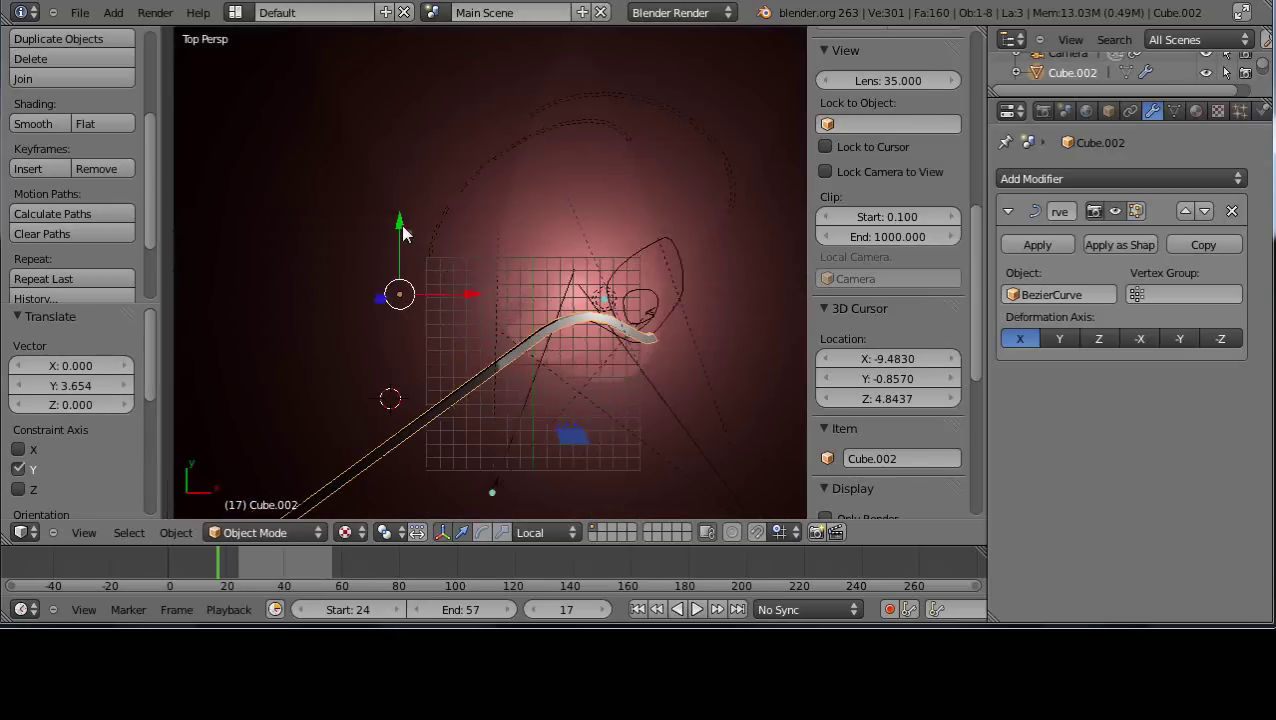
{"action": "key", "text": "g"}
{"action": "key", "text": "y"}
{"action": "key", "text": "y"}
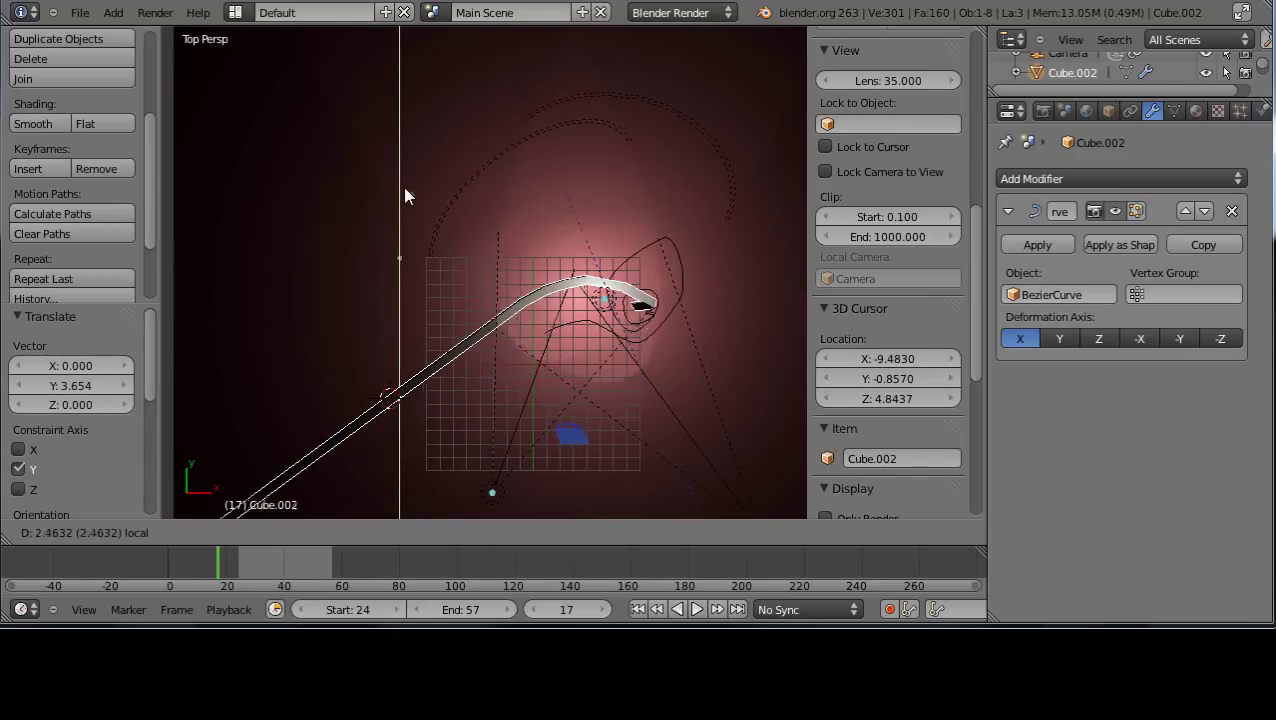
{"action": "left_click", "coordinate": [404, 190]}
{"action": "middle_click_drag", "start_coordinate": [500, 358], "coordinate": [509, 239]}
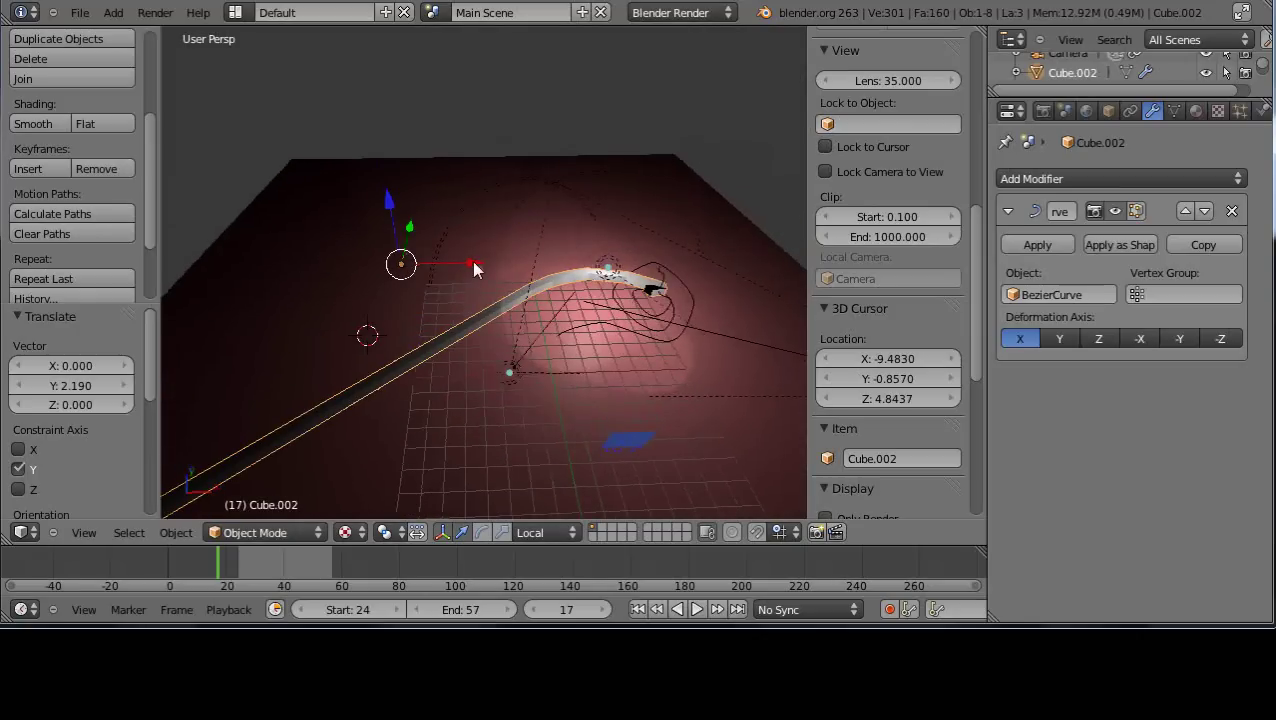
{"action": "left_click_drag", "start_coordinate": [407, 232], "coordinate": [446, 250]}
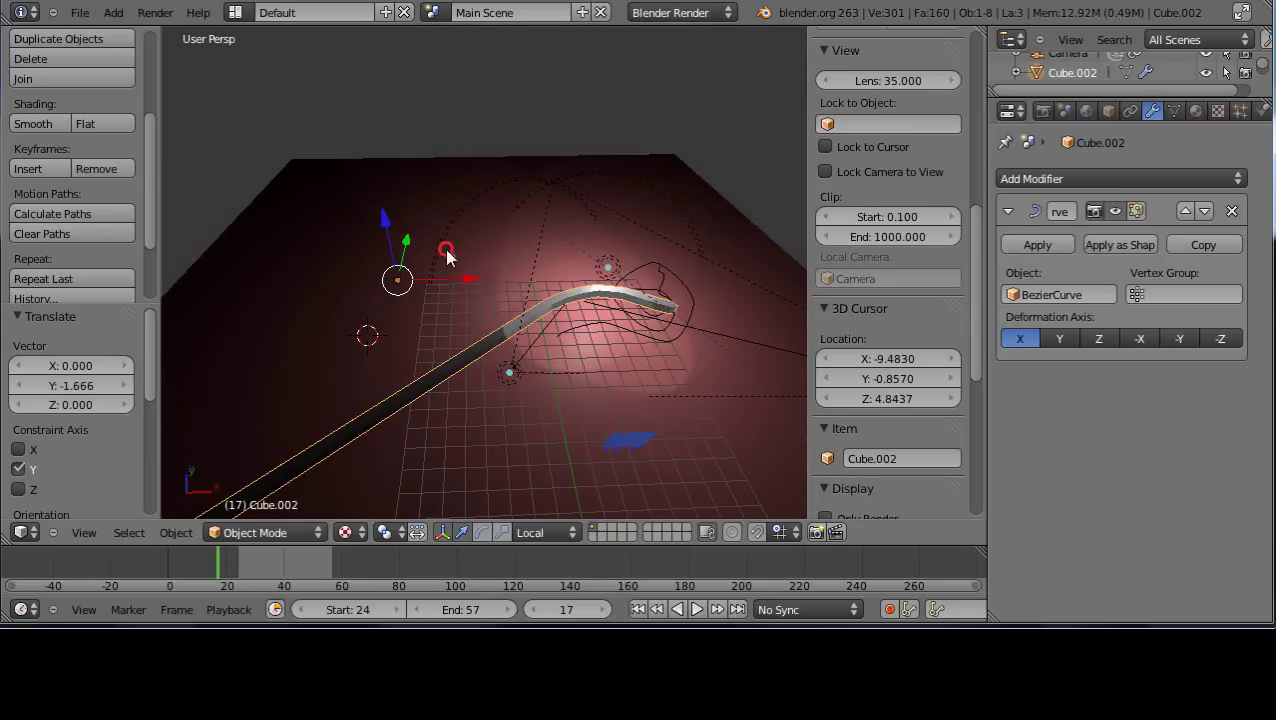
{"action": "middle_click_drag", "start_coordinate": [561, 421], "coordinate": [551, 352]}
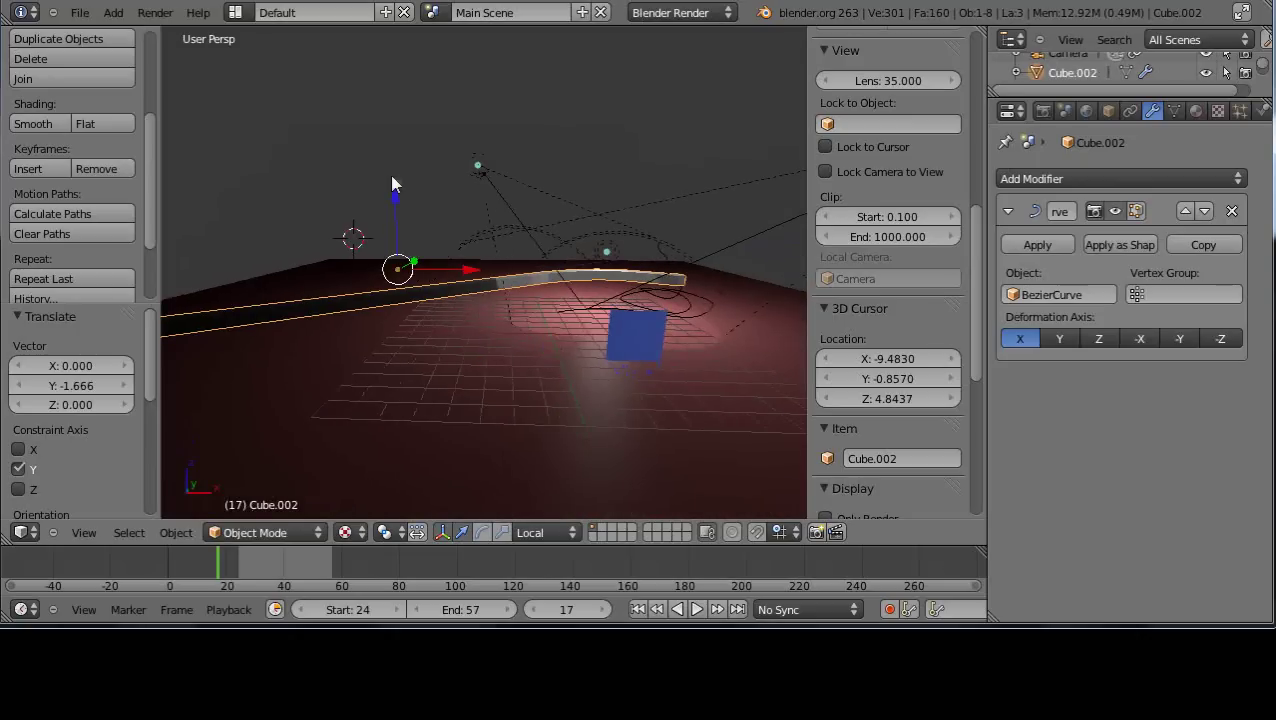
{"action": "mouse_move", "coordinate": [395, 205]}
{"action": "left_mouse_down"}
{"action": "mouse_move", "coordinate": [396, 106]}
{"action": "mouse_move", "coordinate": [405, 214]}
{"action": "left_mouse_up"}
{"action": "middle_click_drag", "start_coordinate": [438, 277], "coordinate": [472, 383]}
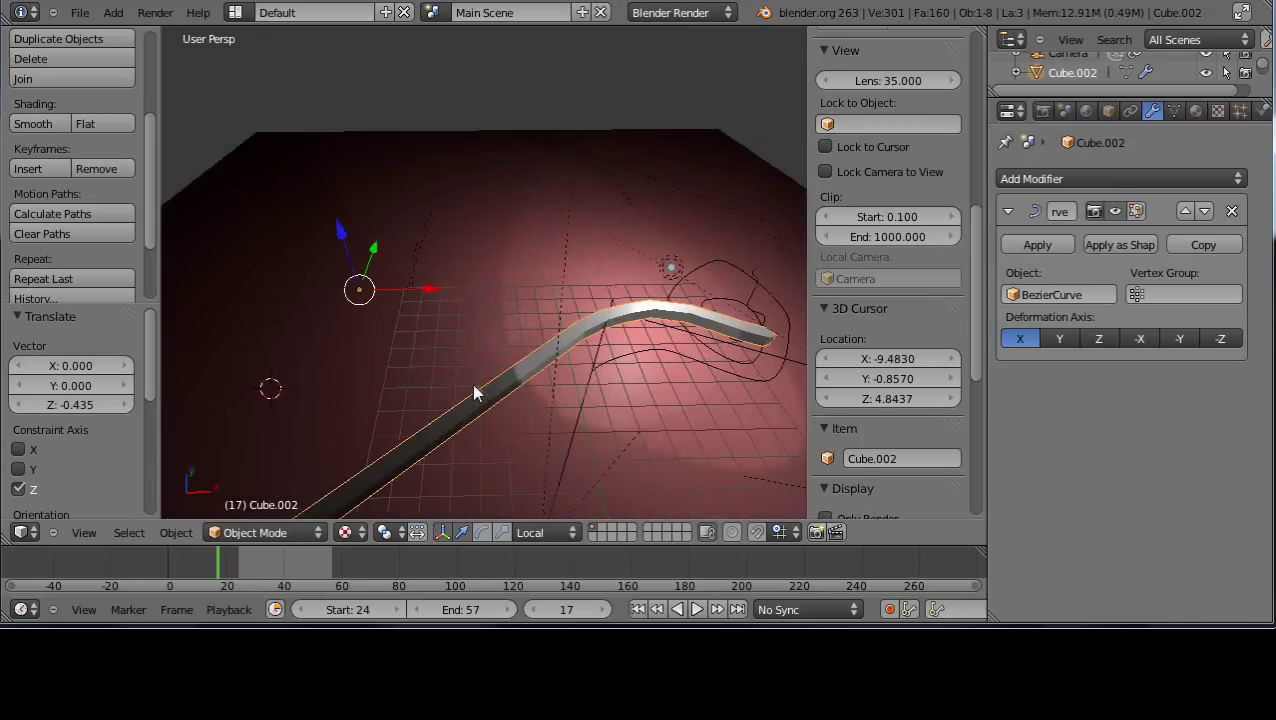
Step: Hide the tool shelf and properties side panel
{"action": "key", "text": "t"}
{"action": "key", "text": "n"}
{"action": "middle_click_drag", "start_coordinate": [556, 373], "coordinate": [557, 383]}
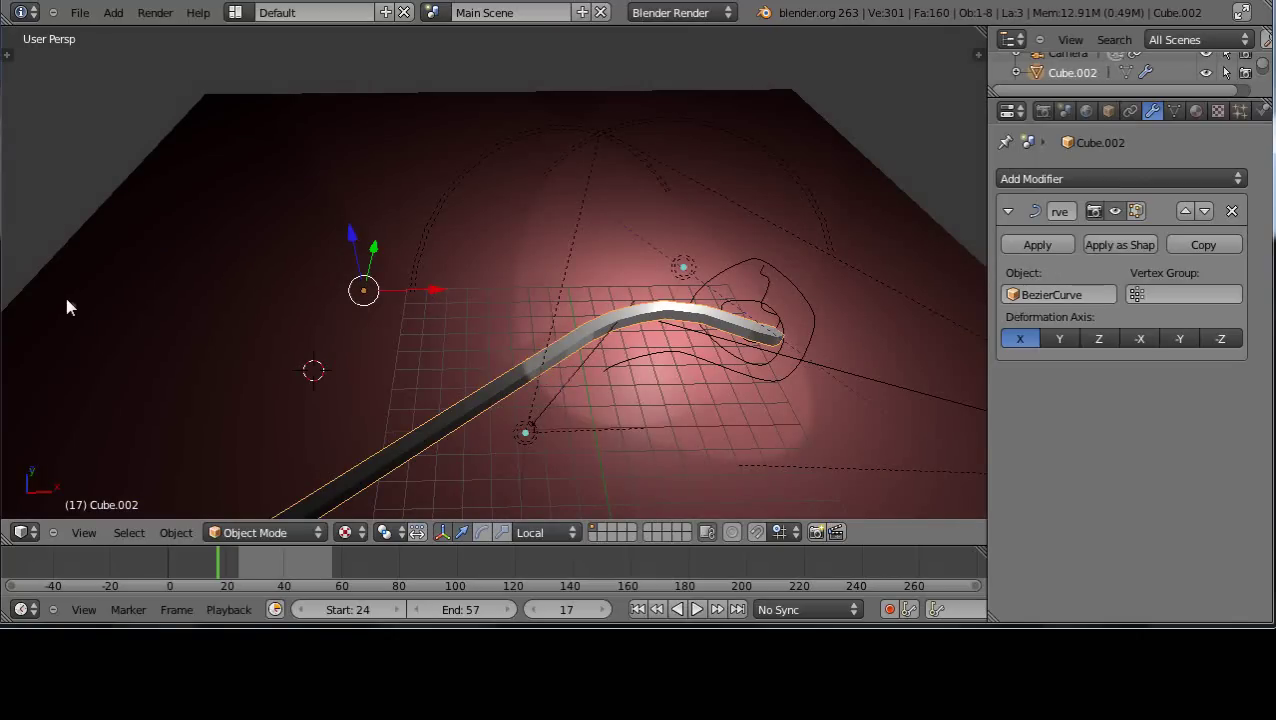
Step: Slide the bent bar along global X so it coils further along the curve
{"action": "key", "text": "g"}
{"action": "key", "text": "x"}
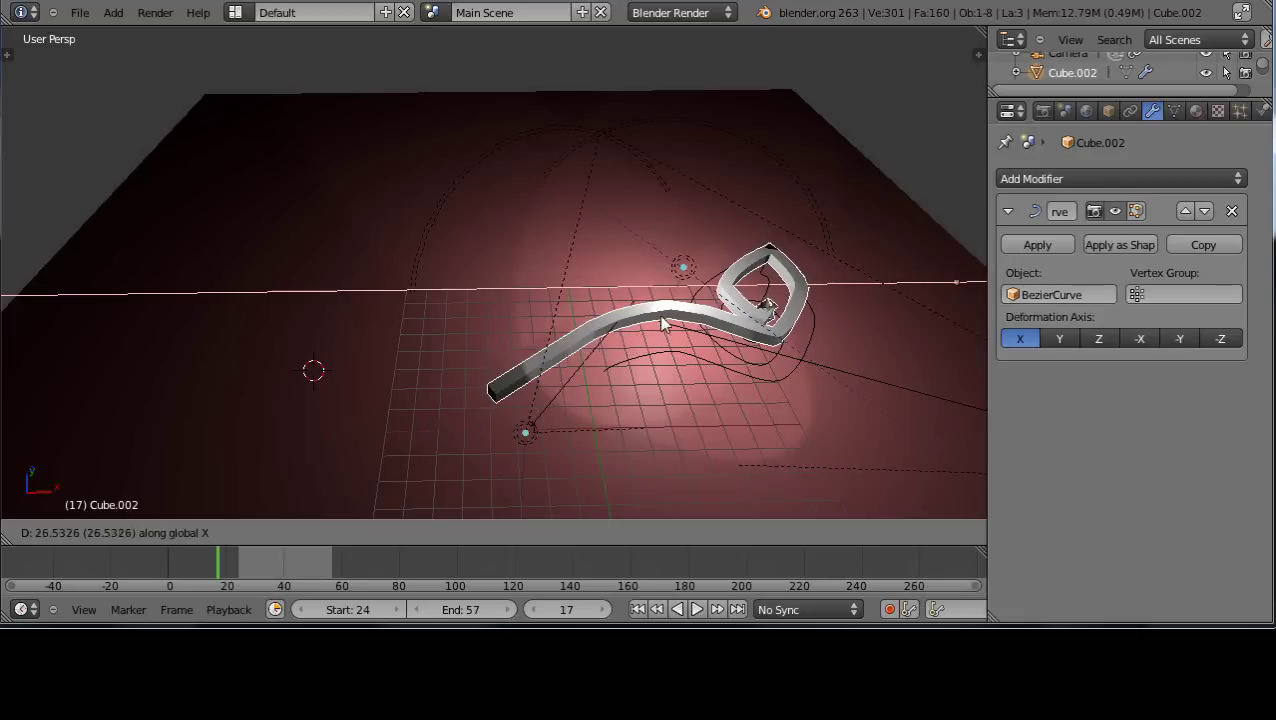
{"action": "left_click", "coordinate": [861, 265]}
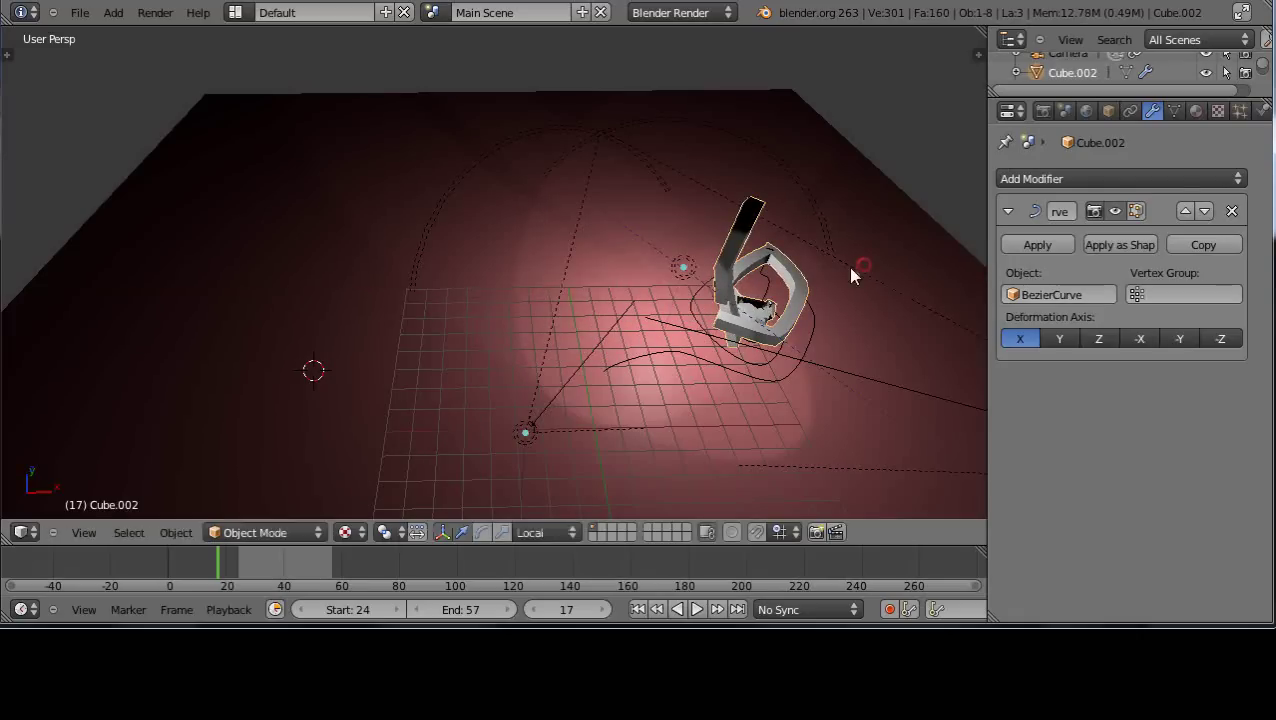
{"action": "mouse_move", "coordinate": [715, 300]}
{"action": "middle_mouse_down"}
{"action": "mouse_move", "coordinate": [663, 319]}
{"action": "mouse_move", "coordinate": [646, 256]}
{"action": "mouse_move", "coordinate": [698, 365]}
{"action": "mouse_move", "coordinate": [627, 421]}
{"action": "mouse_move", "coordinate": [668, 400]}
{"action": "middle_mouse_up"}
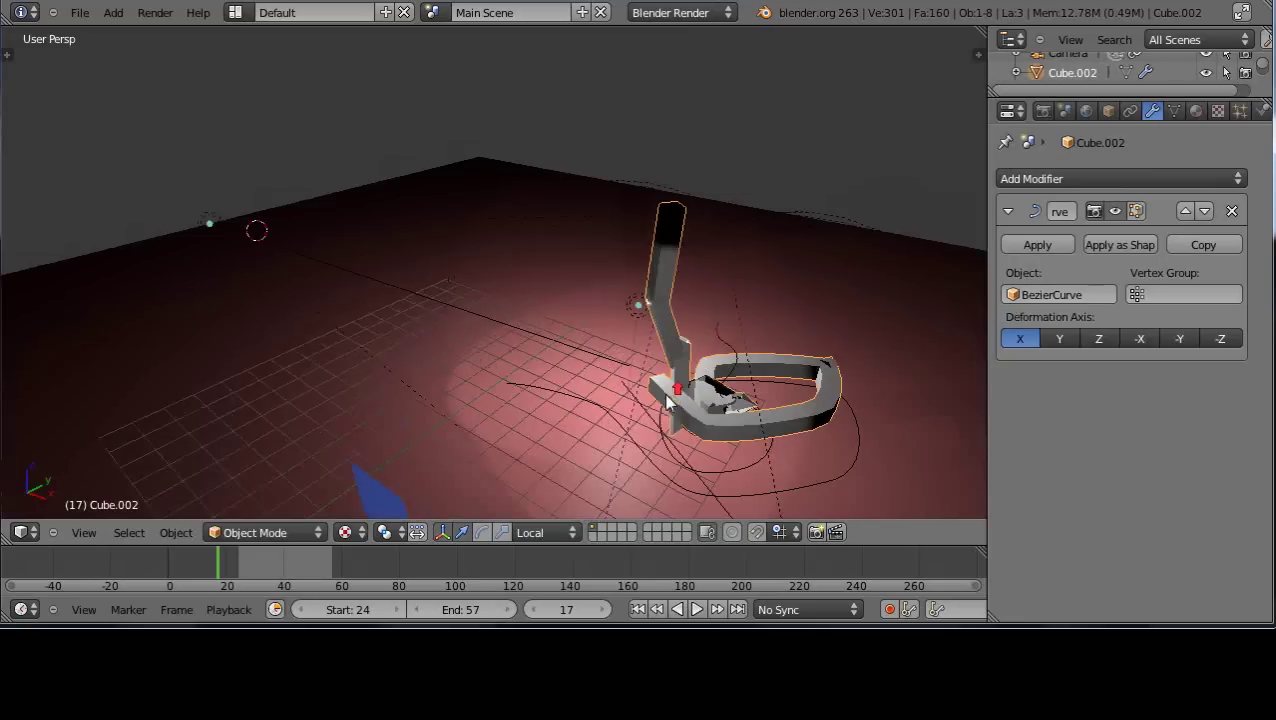
{"action": "scroll", "coordinate": [770, 302], "scroll_direction": "down", "scroll_amount": 3}
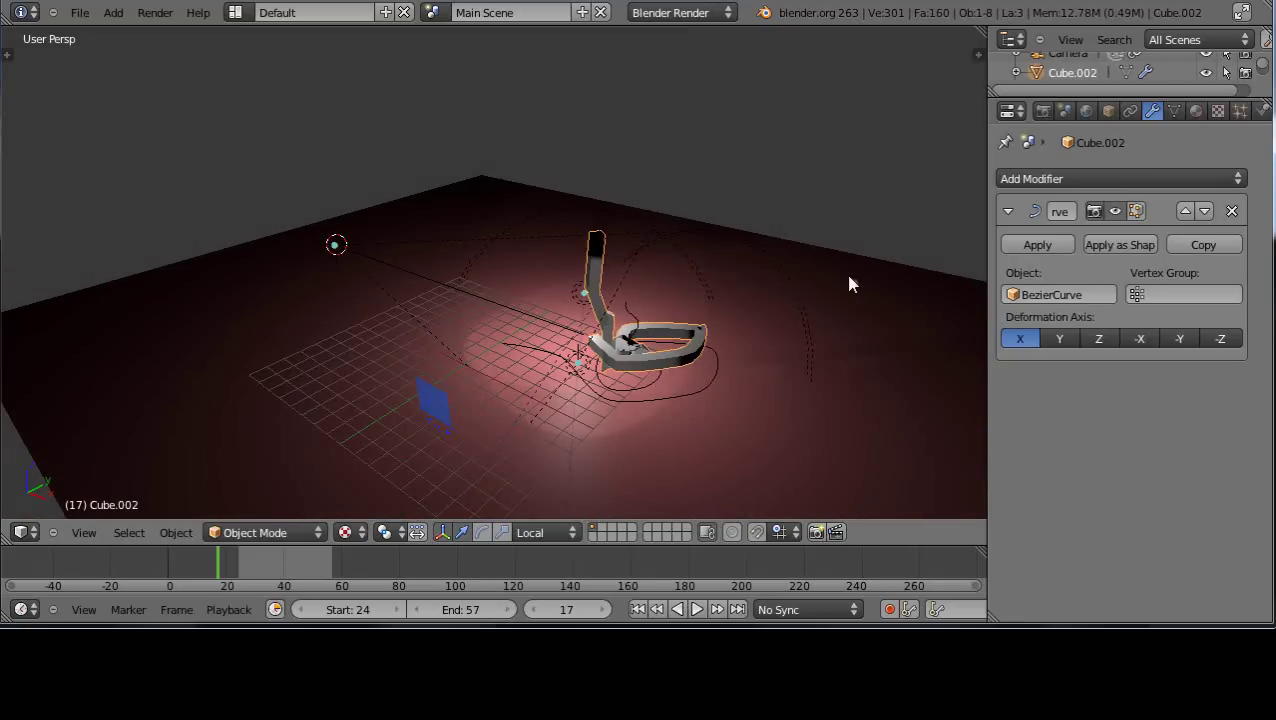
Step: Scale the bar along global X to reshape it along the curve
{"action": "key", "text": "s"}
{"action": "key", "text": "x"}
{"action": "left_click", "coordinate": [975, 505]}
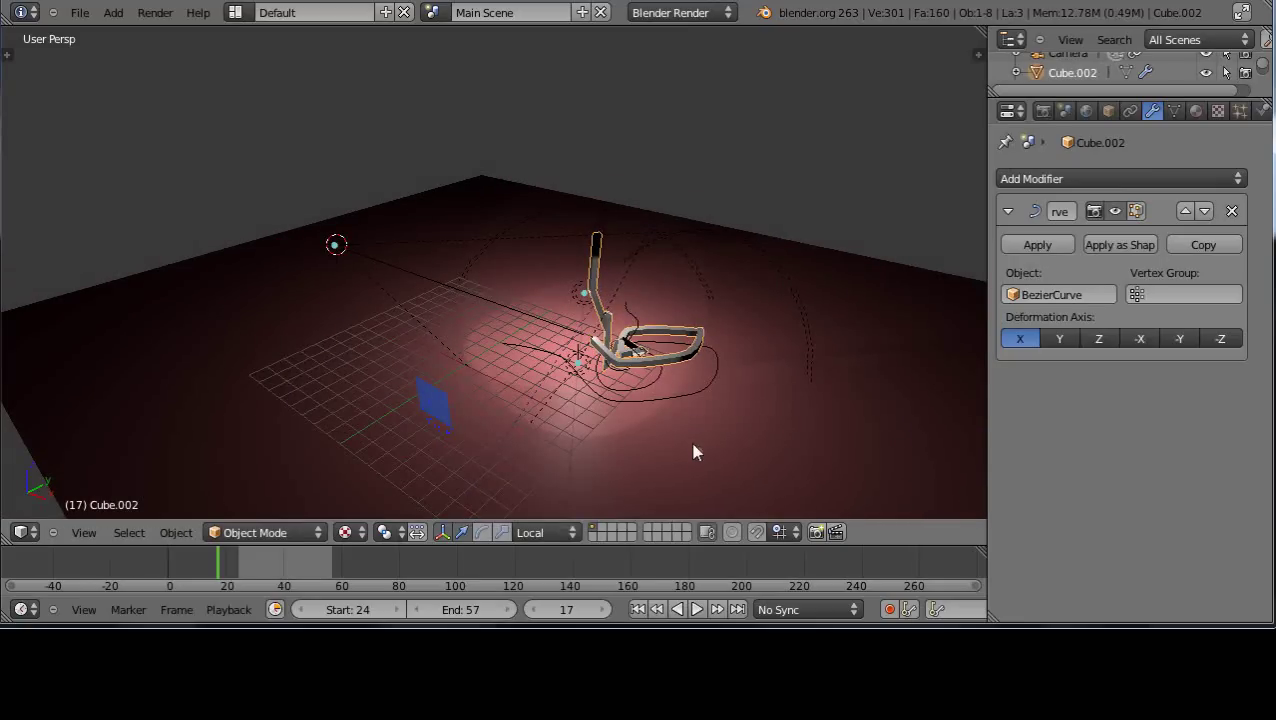
{"action": "scroll", "coordinate": [692, 445], "scroll_direction": "up", "scroll_amount": 2}
{"action": "scroll", "coordinate": [700, 450], "scroll_direction": "up", "scroll_amount": 1}
{"action": "mouse_move", "coordinate": [705, 455]}
{"action": "middle_mouse_down"}
{"action": "mouse_move", "coordinate": [700, 480]}
{"action": "mouse_move", "coordinate": [688, 458]}
{"action": "middle_mouse_up"}
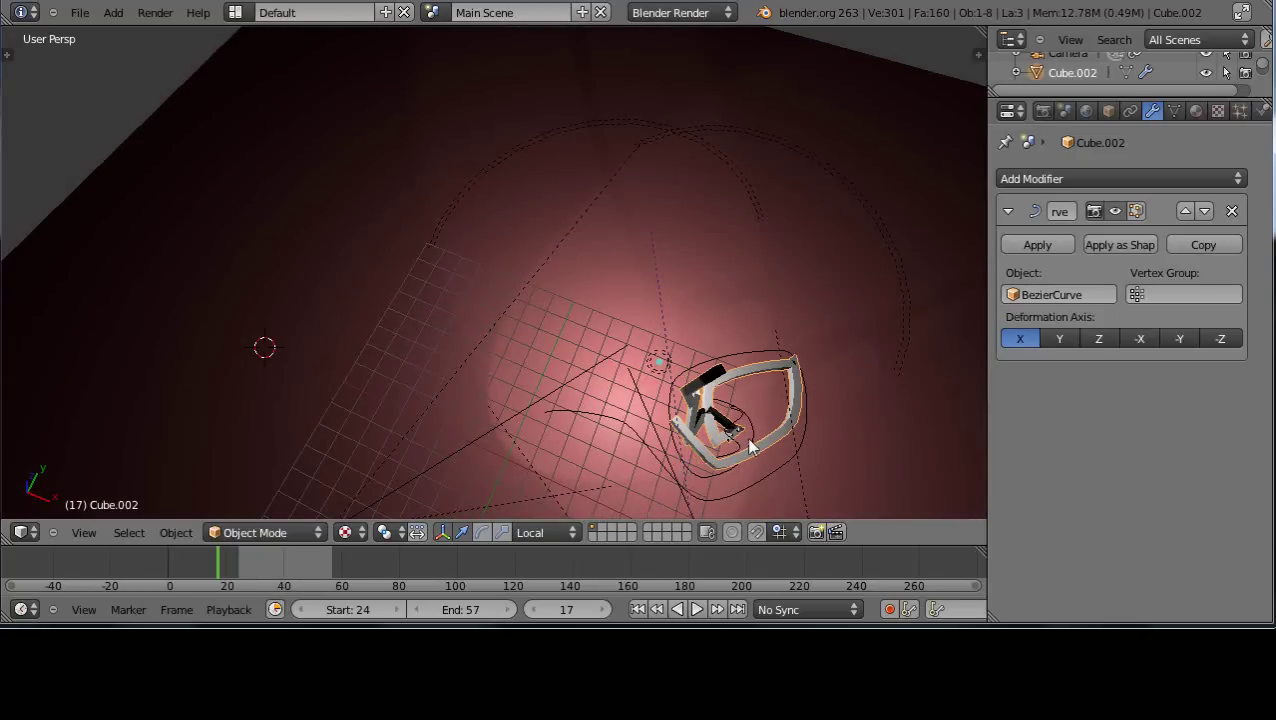
Step: Move the tube along global X again, about 13.45 units in total, into the spiral
{"action": "key", "text": "g"}
{"action": "key", "text": "x"}
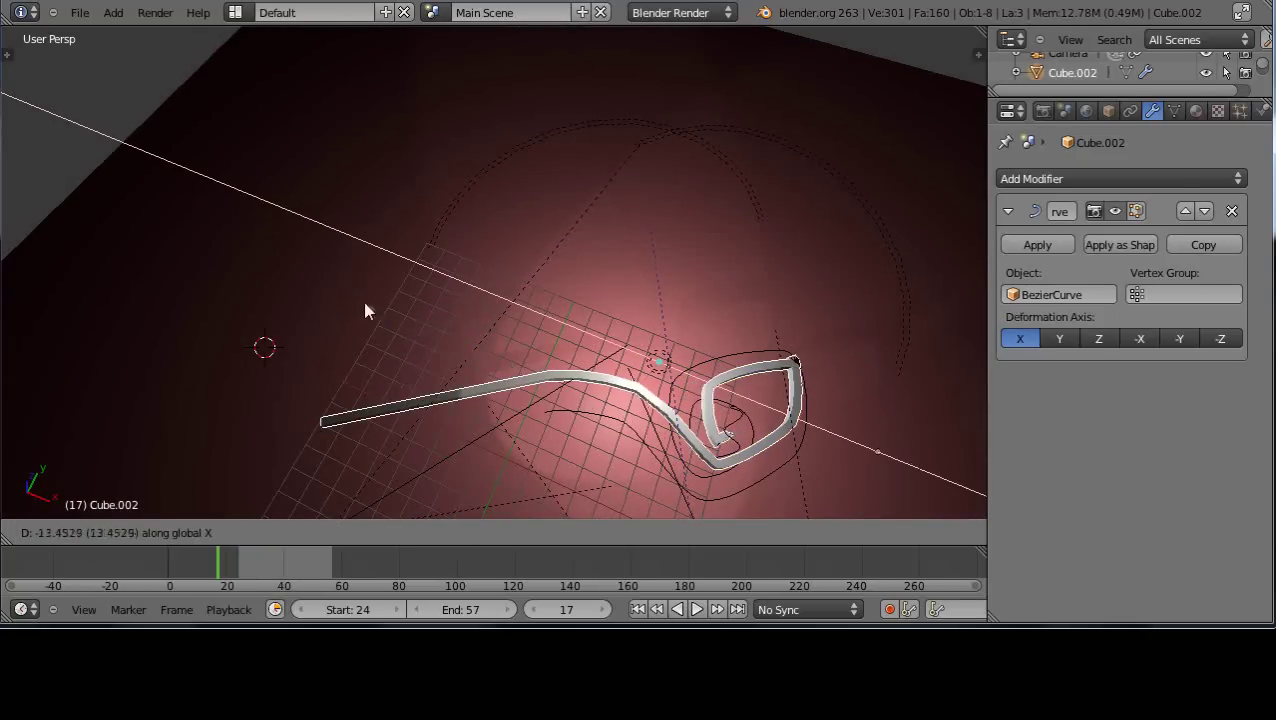
{"action": "left_click", "coordinate": [238, 228]}
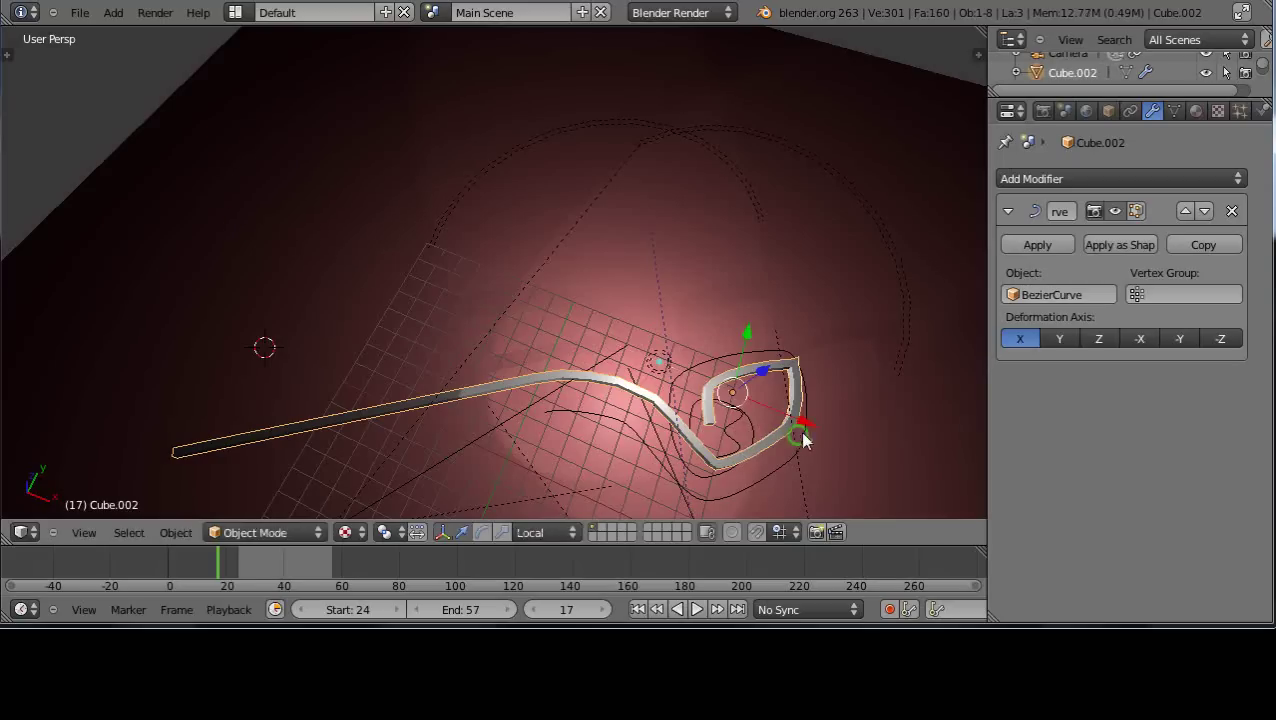
{"action": "middle_click_drag", "start_coordinate": [803, 436], "coordinate": [812, 388]}
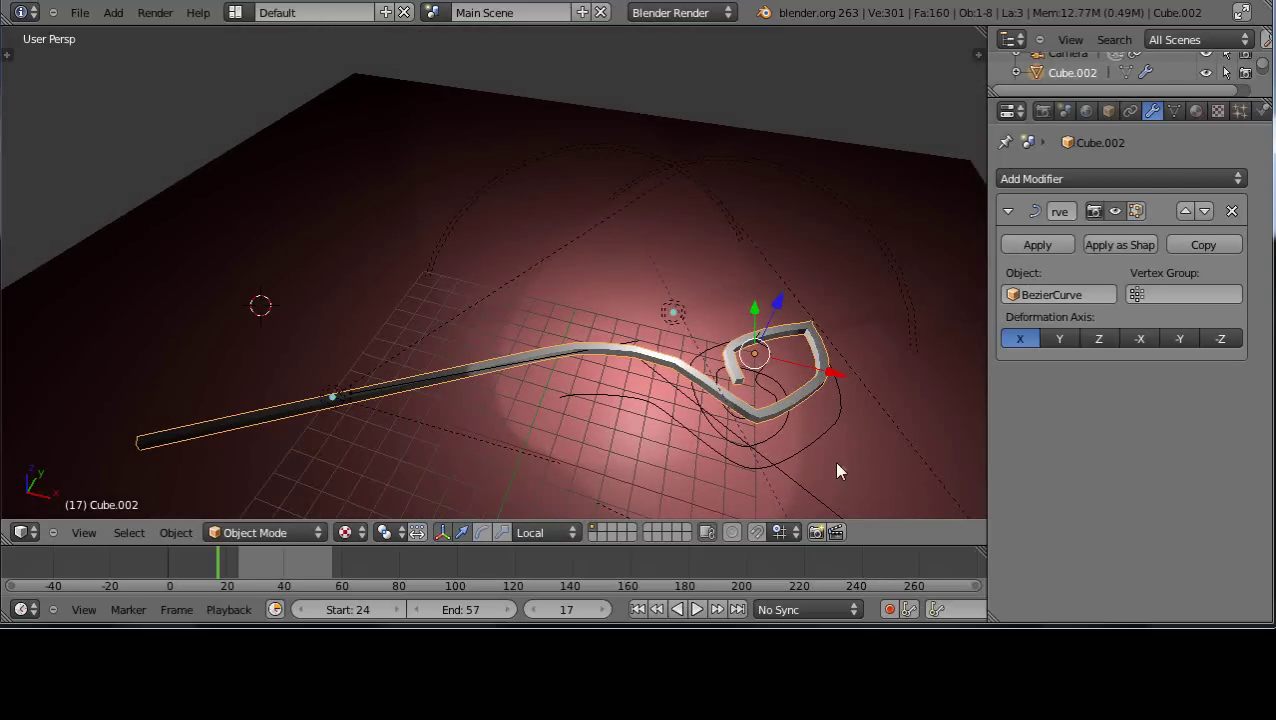
Step: Delete the Curve modifier so the tube straightens, and nudge it along Y
{"action": "left_click", "coordinate": [1231, 211]}
{"action": "middle_click_drag", "start_coordinate": [730, 380], "coordinate": [775, 476]}
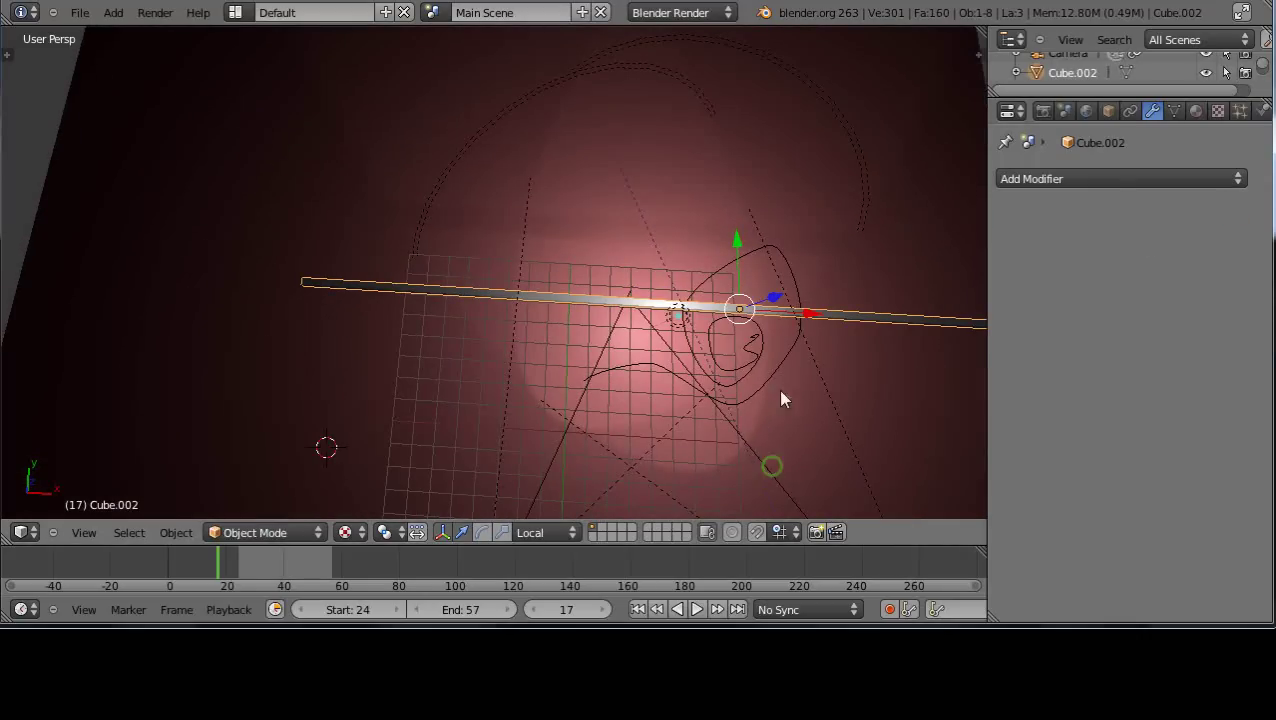
{"action": "left_click_drag", "start_coordinate": [737, 245], "coordinate": [740, 278]}
{"action": "middle_click_drag", "start_coordinate": [738, 270], "coordinate": [786, 438]}
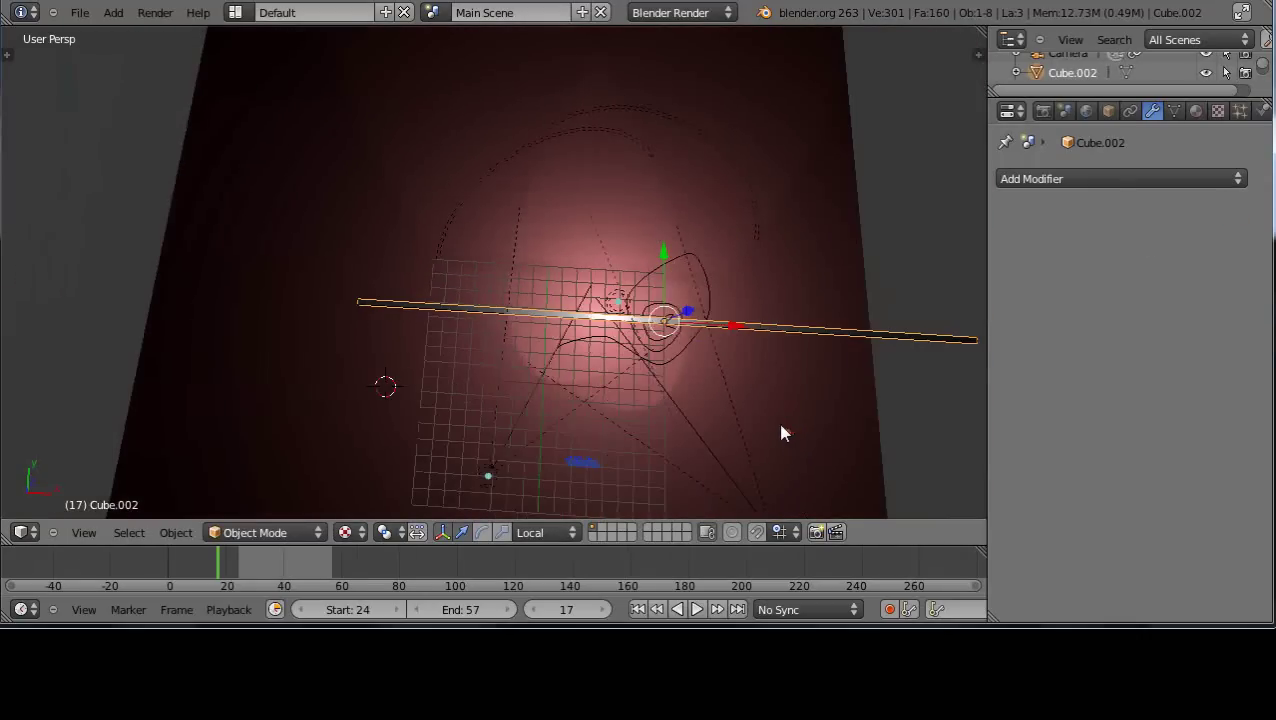
Step: In top orthographic view, slide the straight tube left along X across the spiral's centre
{"action": "key", "text": "KP_7"}
{"action": "key", "text": "KP_5"}
{"action": "scroll", "coordinate": [772, 370], "scroll_direction": "up", "scroll_amount": 4}
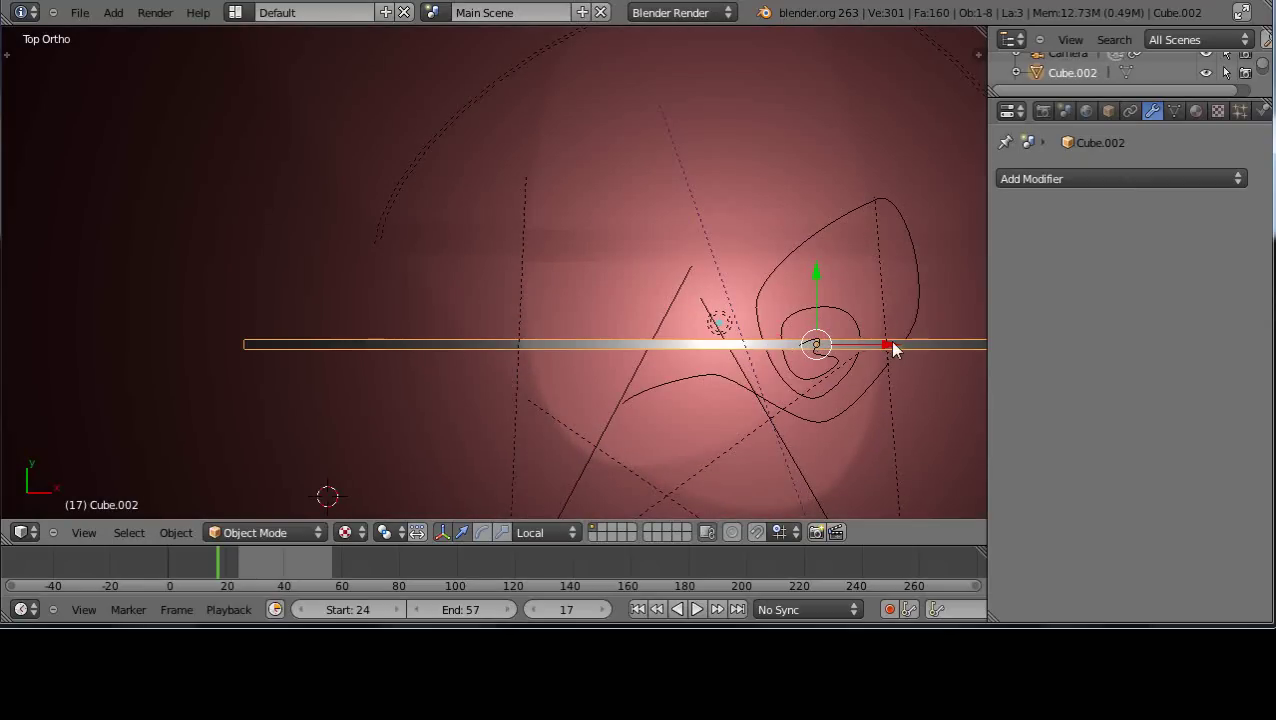
{"action": "left_click_drag", "start_coordinate": [887, 346], "coordinate": [660, 347]}
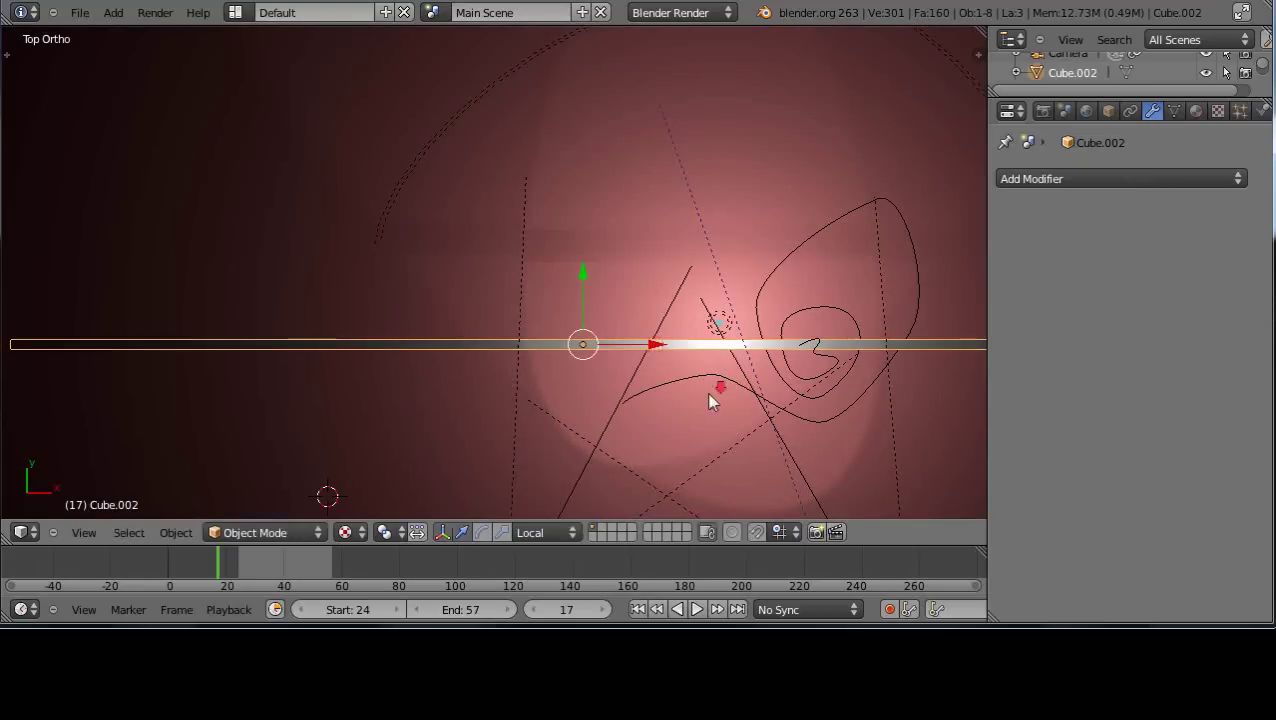
{"action": "scroll", "coordinate": [670, 364], "scroll_direction": "down", "scroll_amount": 3}
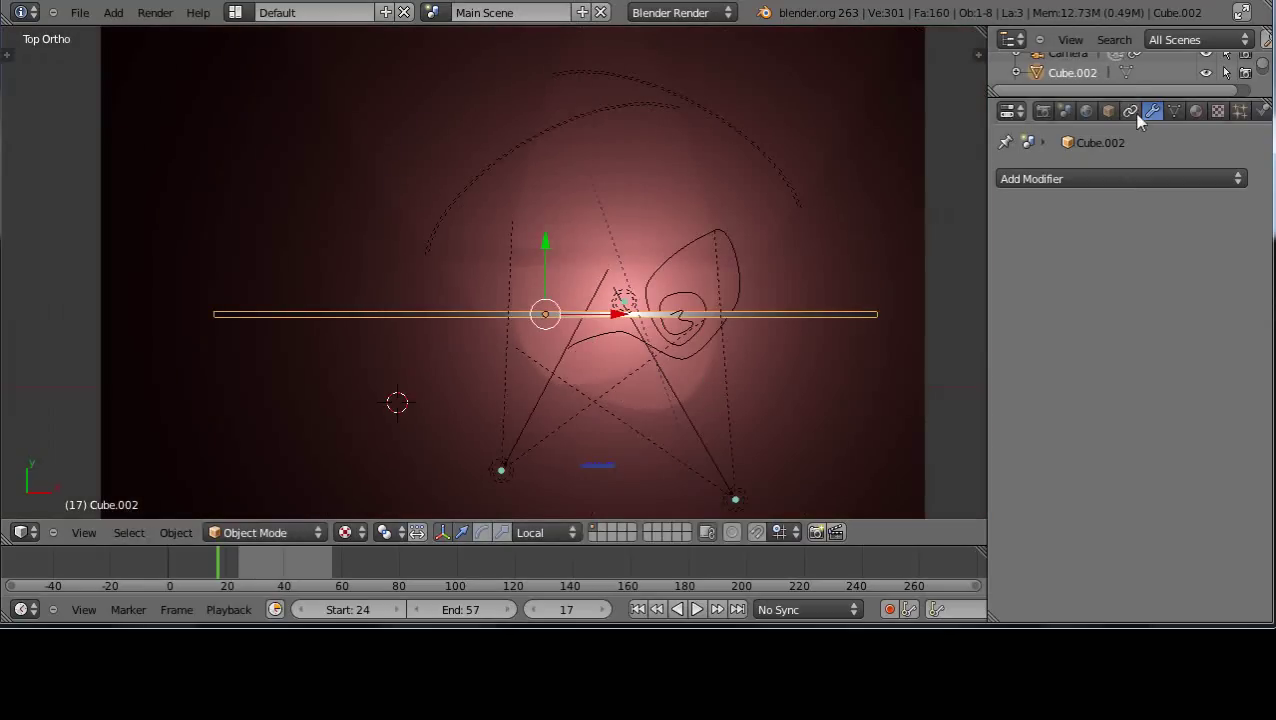
Step: Add a Curve modifier to the tube with BezierCurve as its object
{"action": "left_click", "coordinate": [1128, 179]}
{"action": "left_click", "coordinate": [950, 265]}
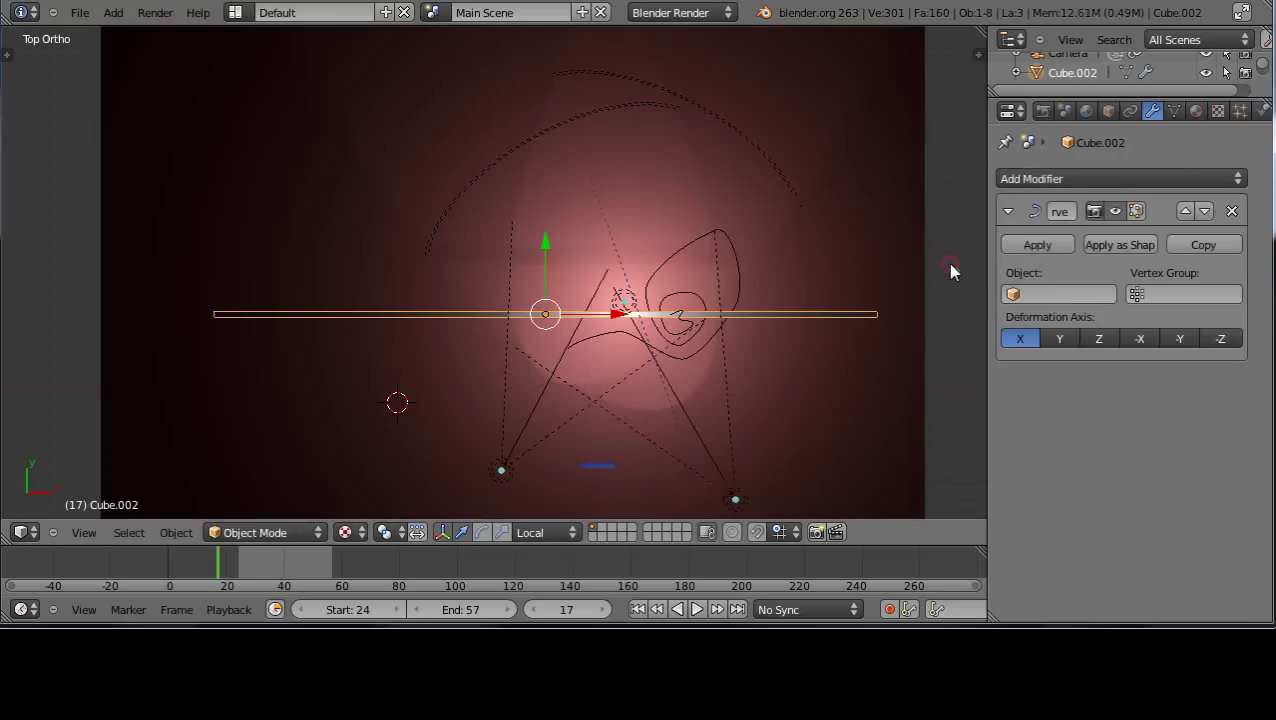
{"action": "left_click", "coordinate": [1012, 294]}
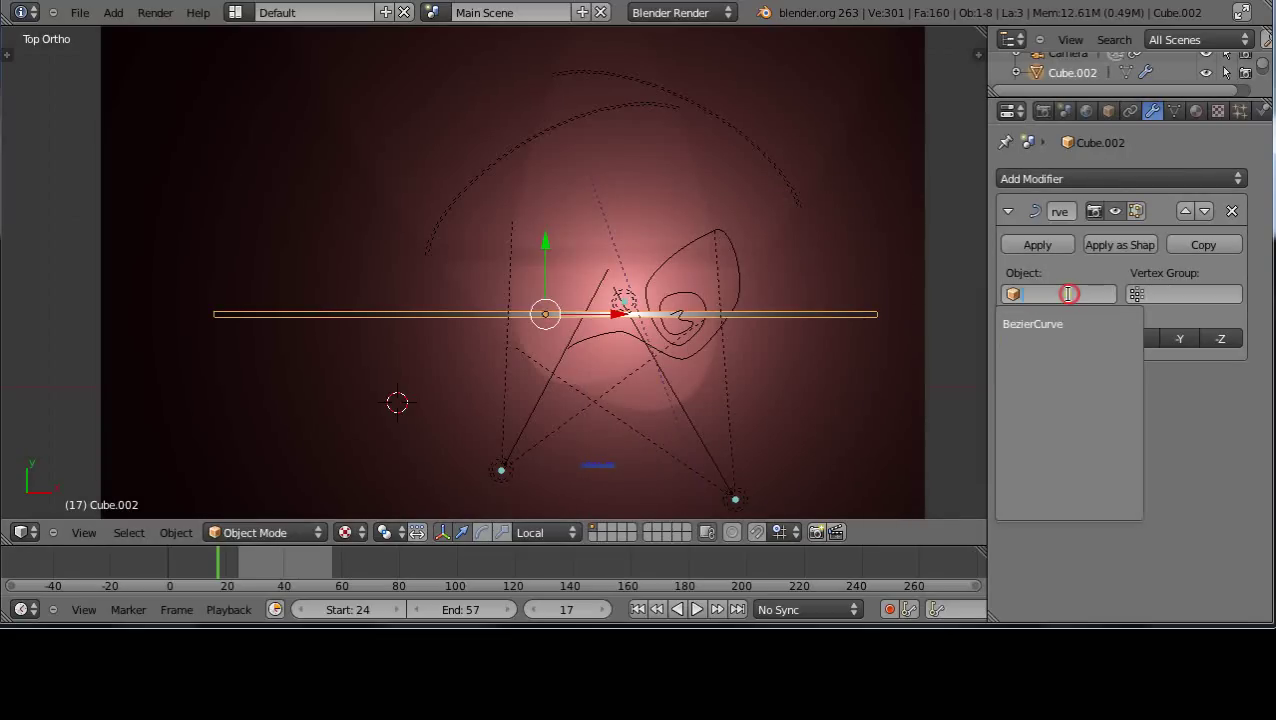
{"action": "left_click", "coordinate": [1018, 321]}
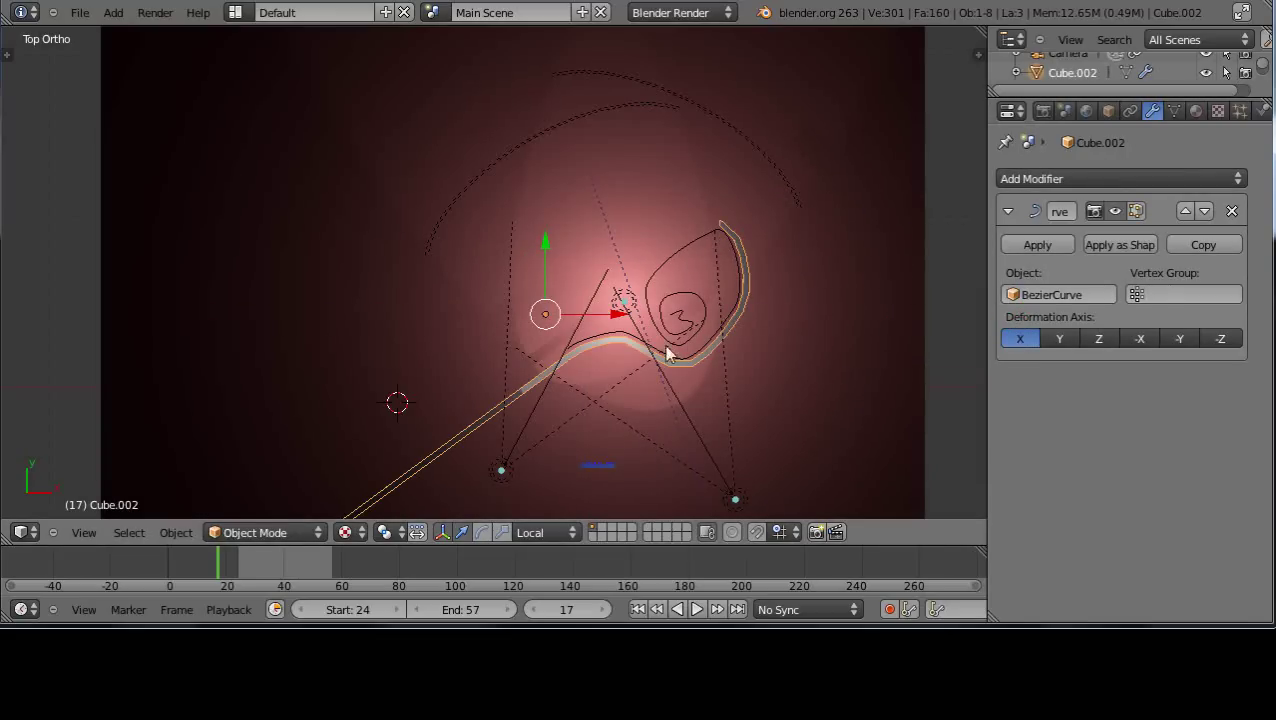
Step: Slide the tube along global X so it coils into the spiral, then frame the whole coil
{"action": "key", "text": "g"}
{"action": "key", "text": "x"}
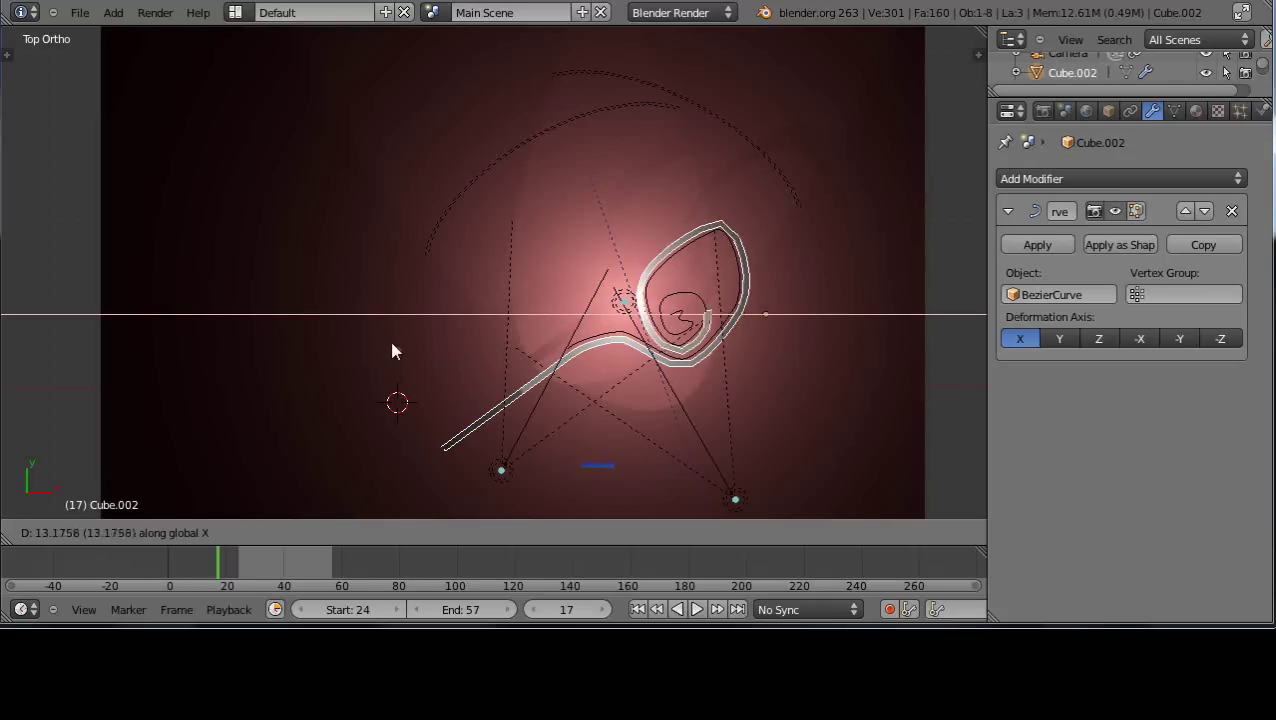
{"action": "left_click", "coordinate": [576, 314]}
{"action": "middle_click_drag", "start_coordinate": [665, 385], "coordinate": [629, 171]}
{"action": "scroll", "coordinate": [708, 323], "scroll_direction": "up", "scroll_amount": 6}
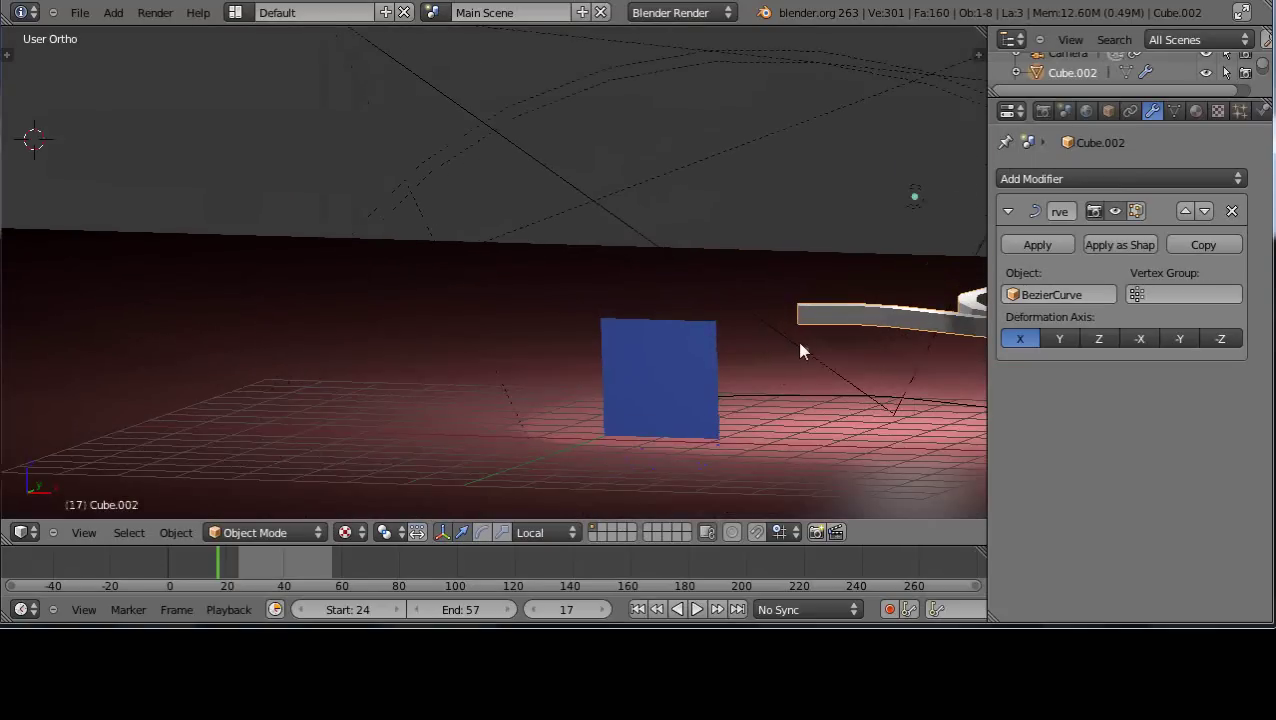
{"action": "middle_click_drag", "start_coordinate": [800, 350], "coordinate": [367, 374], "text": "shift"}
{"action": "left_click", "coordinate": [334, 378]}
Step: Switch to perspective, orbit around the coil, and try a scale along X, then cancel it
{"action": "key", "text": "KP_5"}
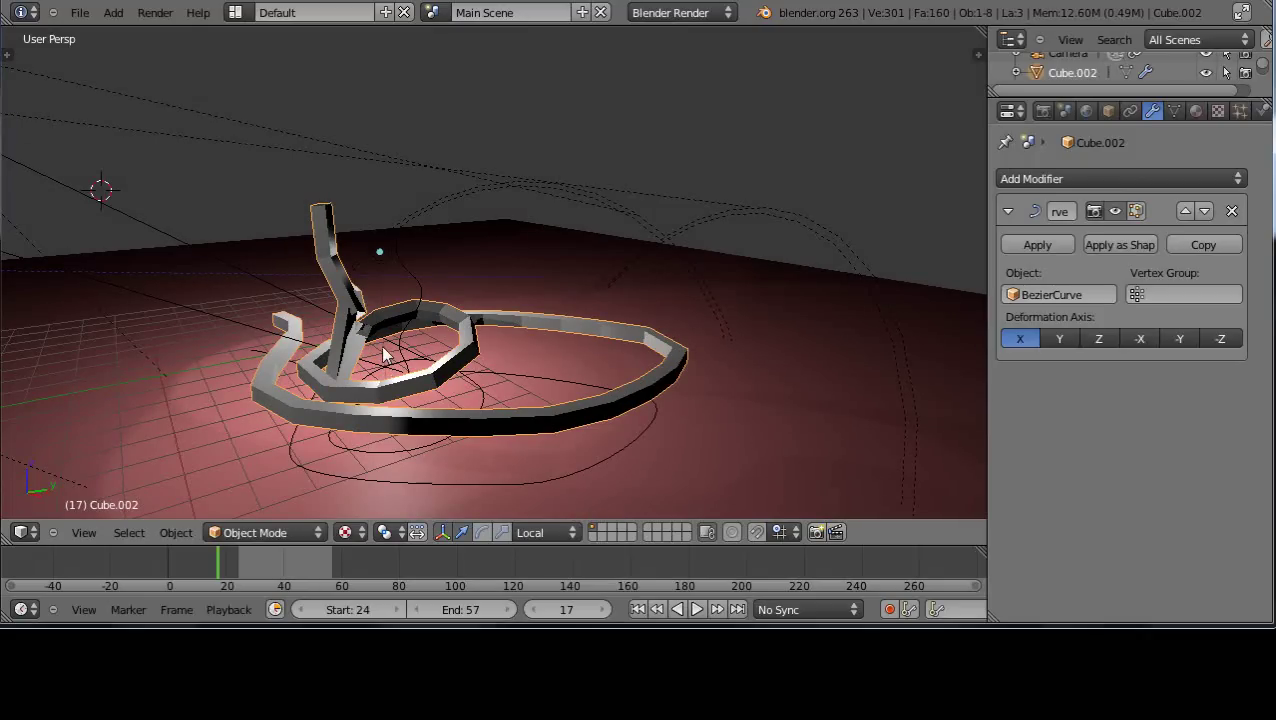
{"action": "middle_click_drag", "start_coordinate": [383, 353], "coordinate": [534, 426]}
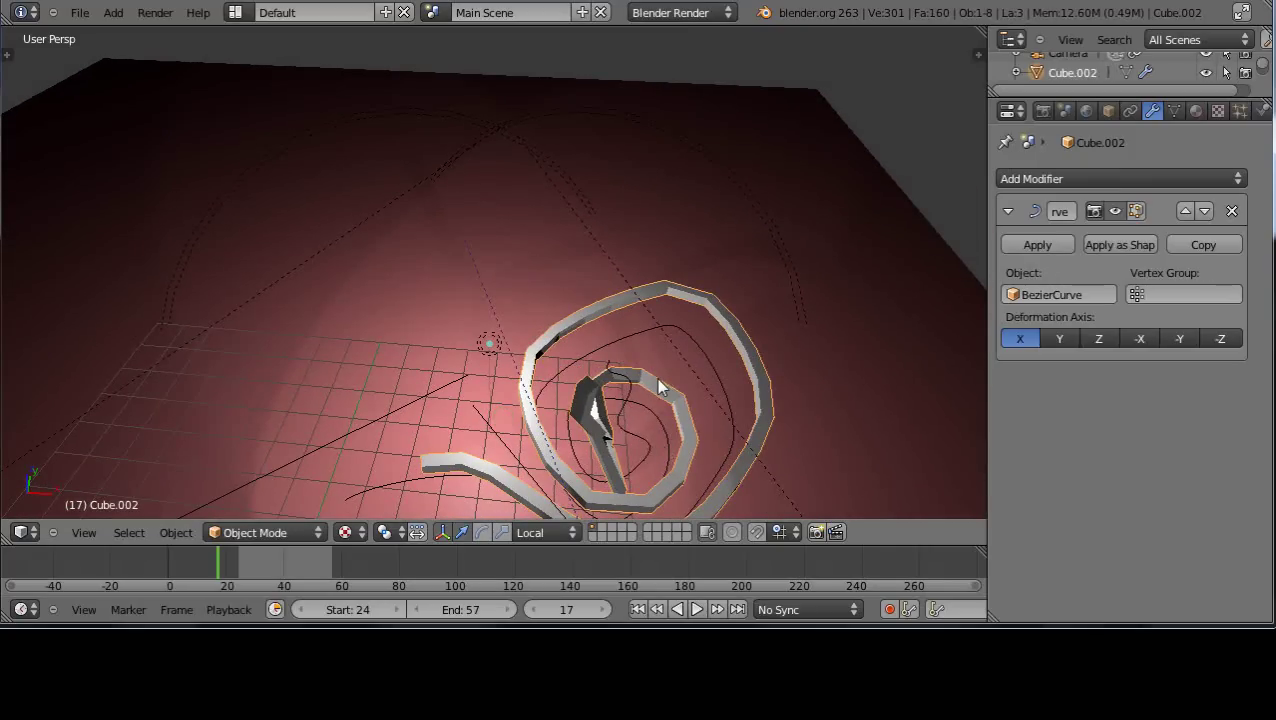
{"action": "scroll", "coordinate": [656, 378], "scroll_direction": "down", "scroll_amount": 5}
{"action": "middle_click_drag", "start_coordinate": [656, 380], "coordinate": [622, 347]}
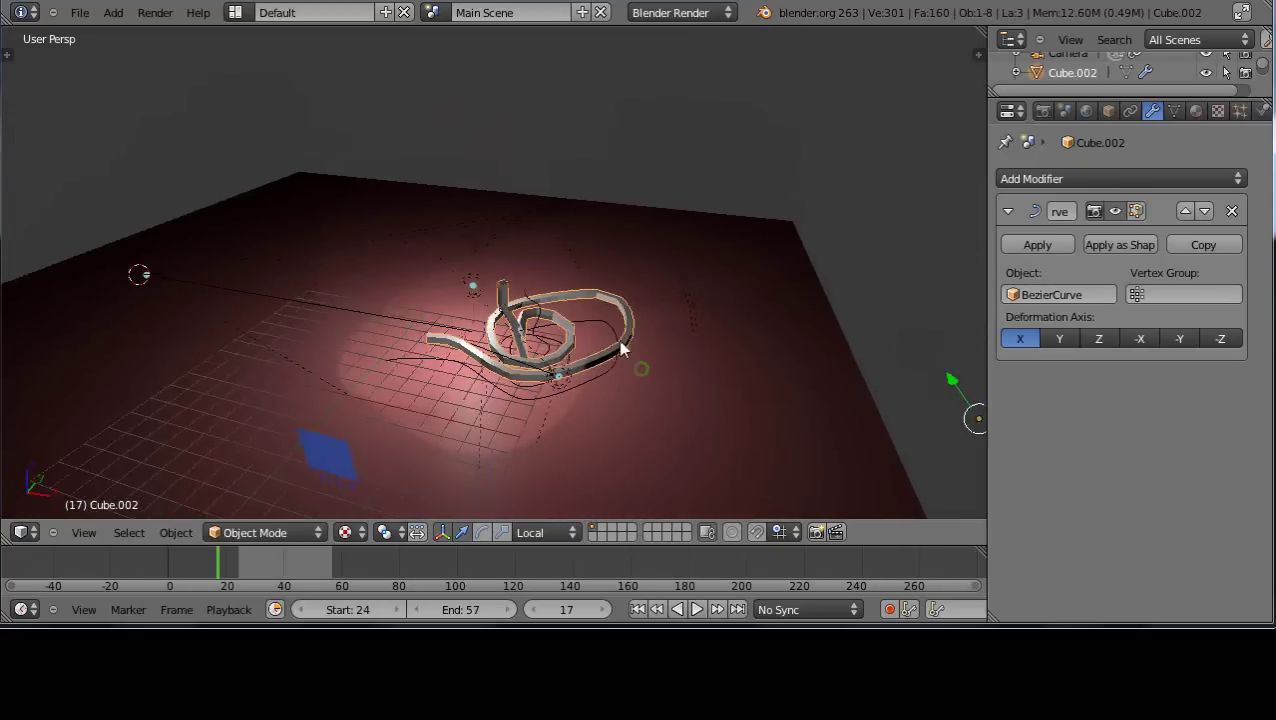
{"action": "scroll", "coordinate": [612, 393], "scroll_direction": "up", "scroll_amount": 4}
{"action": "scroll", "coordinate": [616, 410], "scroll_direction": "down", "scroll_amount": 4}
{"action": "middle_click_drag", "start_coordinate": [616, 404], "coordinate": [622, 362]}
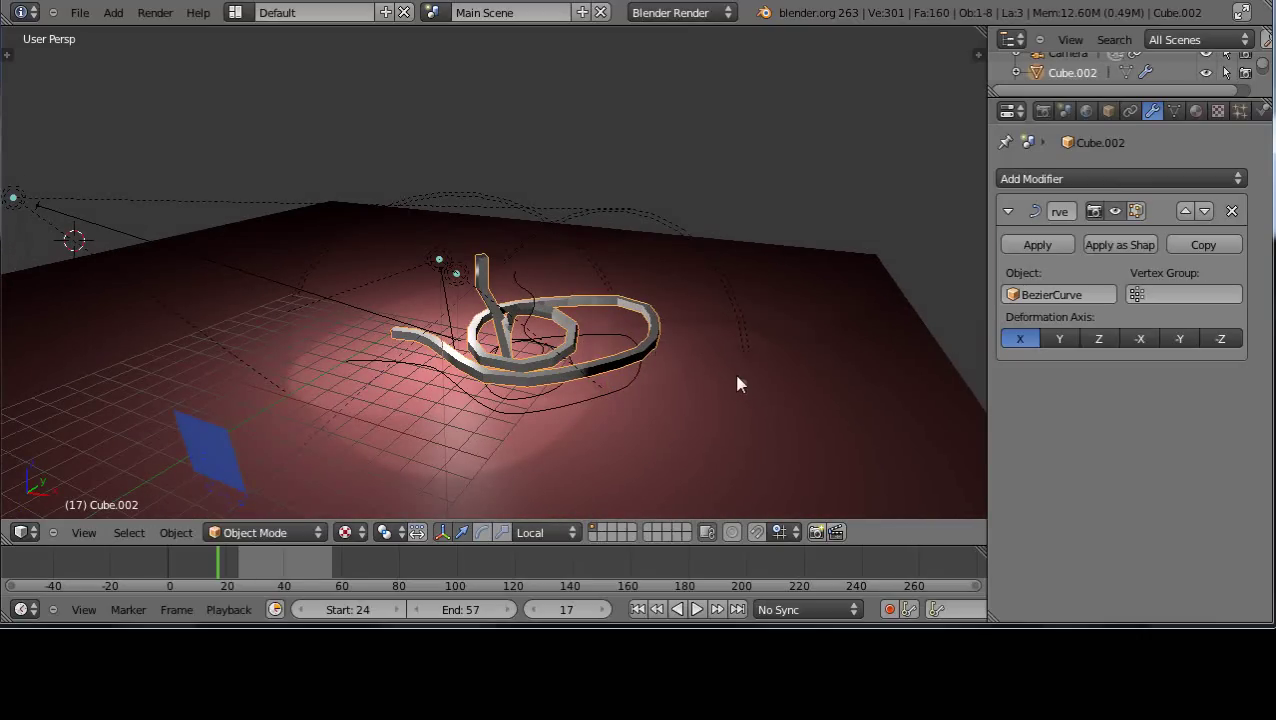
{"action": "key", "text": "s"}
{"action": "key", "text": "x"}
{"action": "key", "text": "Escape"}
Step: Orbit down toward the floor and begin moving the tube along its local axis
{"action": "scroll", "coordinate": [620, 337], "scroll_direction": "up", "scroll_amount": 4}
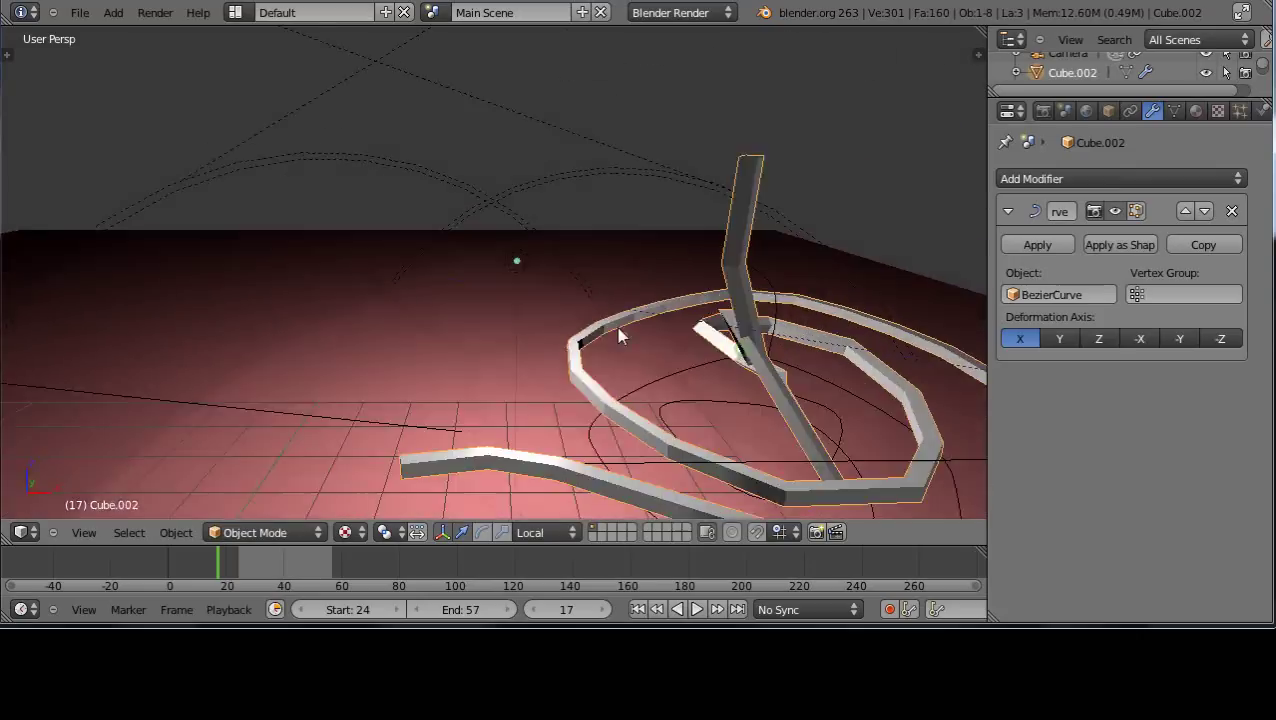
{"action": "middle_click_drag", "start_coordinate": [618, 337], "coordinate": [541, 316]}
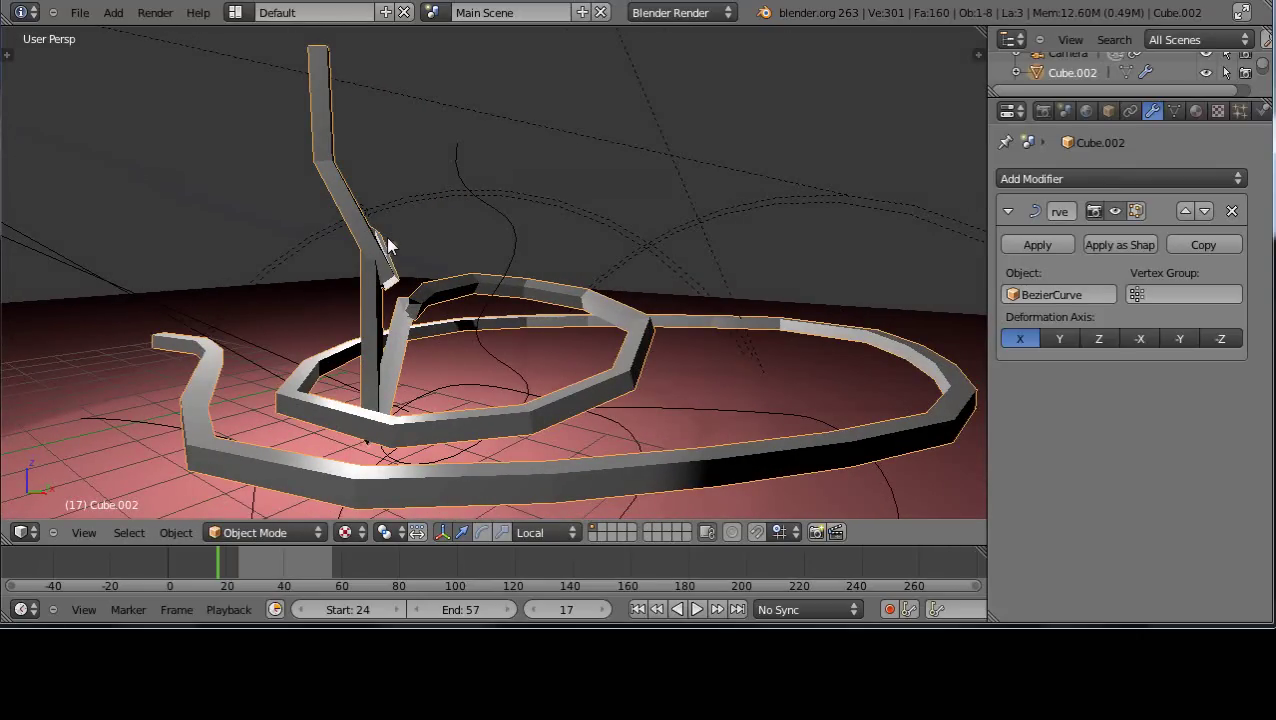
{"action": "middle_click_drag", "start_coordinate": [480, 280], "coordinate": [527, 342]}
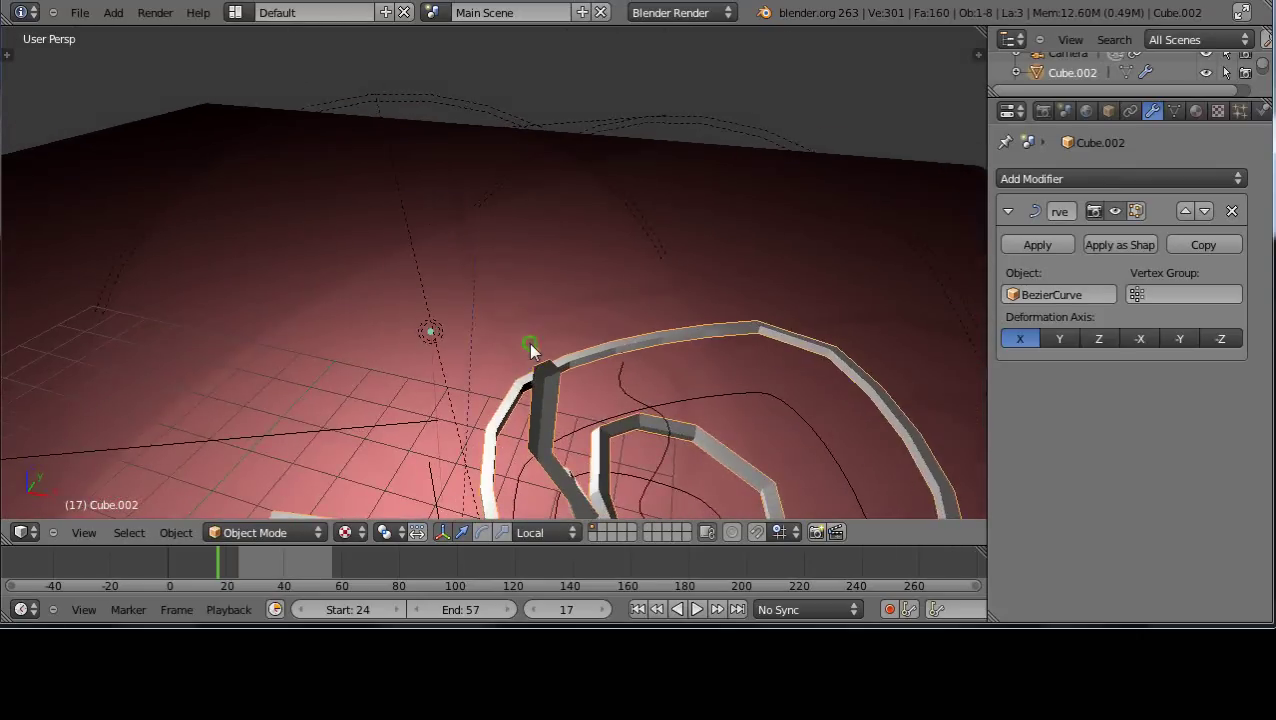
{"action": "scroll", "coordinate": [535, 362], "scroll_direction": "down", "scroll_amount": 4}
{"action": "scroll", "coordinate": [535, 362], "scroll_direction": "down", "scroll_amount": 2}
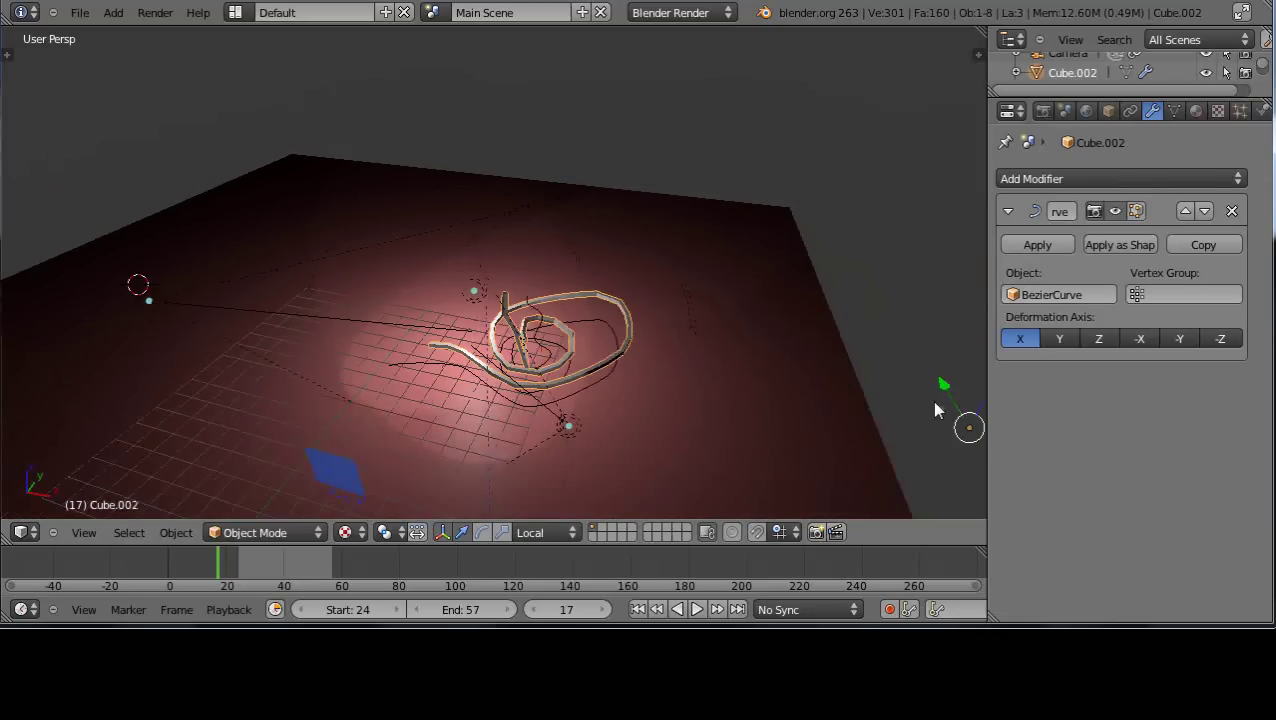
{"action": "key", "text": "g"}
{"action": "key", "text": "x"}
{"action": "key", "text": "x"}
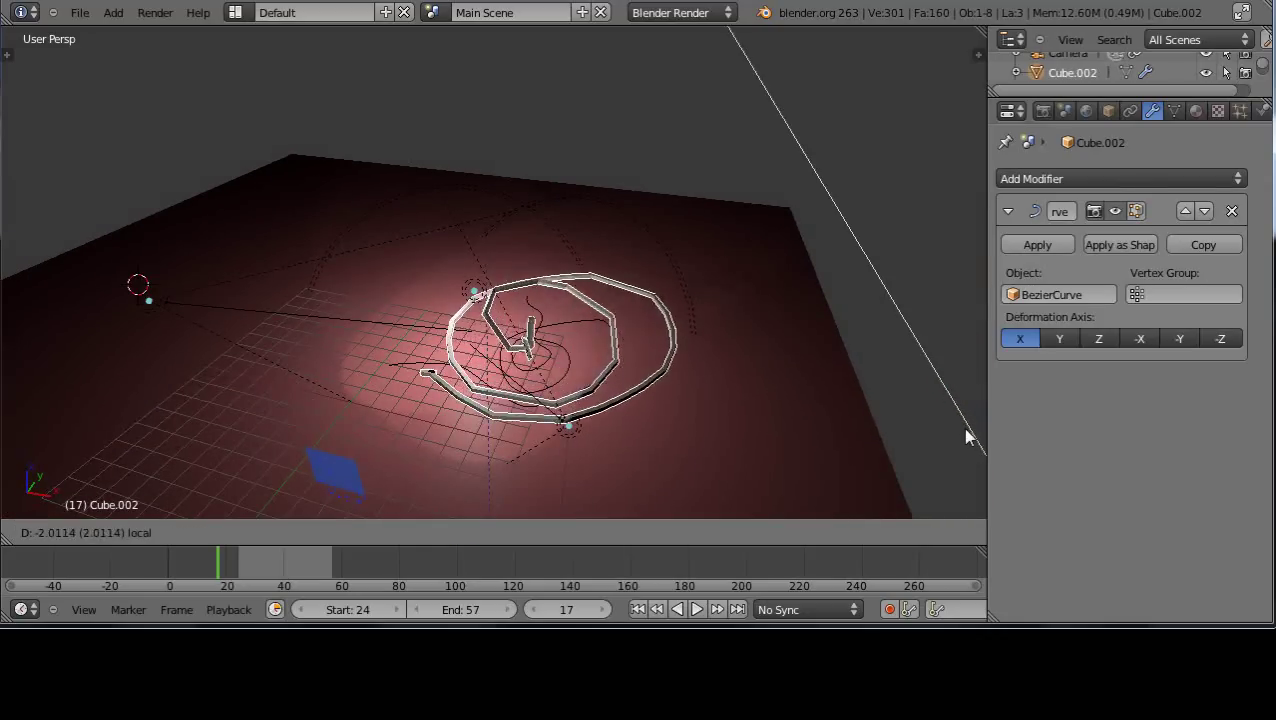
Step: Confirm the tube's local-axis move, then orbit around the spiral
{"action": "left_click", "coordinate": [948, 382]}
{"action": "middle_click_drag", "start_coordinate": [649, 390], "coordinate": [468, 468]}
{"action": "scroll", "coordinate": [716, 404], "scroll_direction": "up", "scroll_amount": 4}
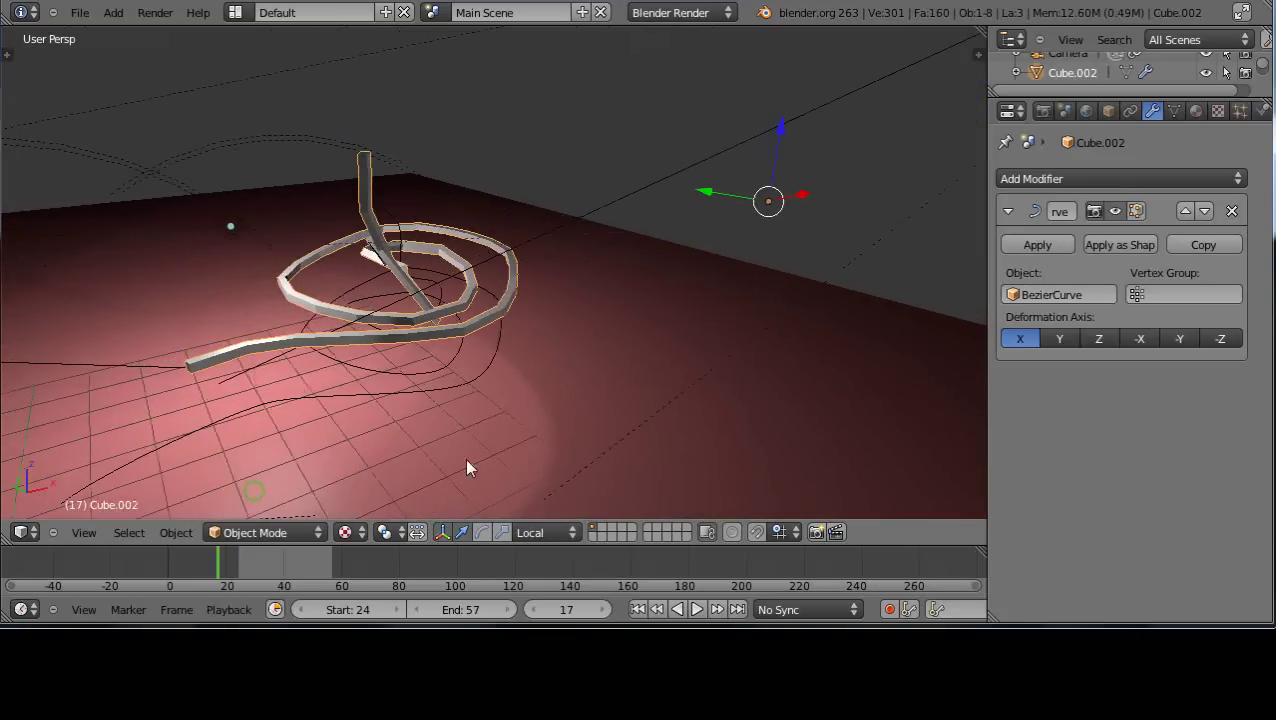
{"action": "scroll", "coordinate": [447, 390], "scroll_direction": "up", "scroll_amount": 2}
{"action": "middle_click_drag", "start_coordinate": [447, 390], "coordinate": [616, 398]}
{"action": "scroll", "coordinate": [586, 398], "scroll_direction": "up", "scroll_amount": 2}
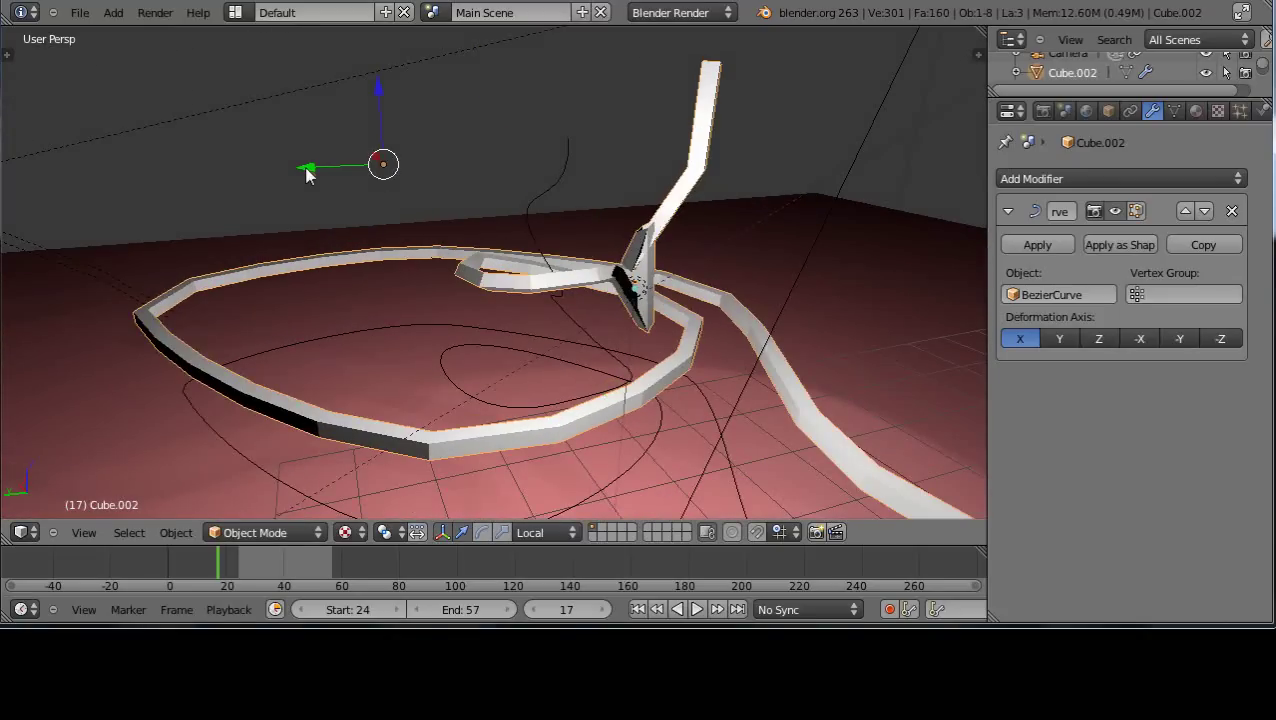
Step: Shift the tube along its local Y and Z axes so one end rises upright
{"action": "left_click_drag", "start_coordinate": [307, 175], "coordinate": [360, 208]}
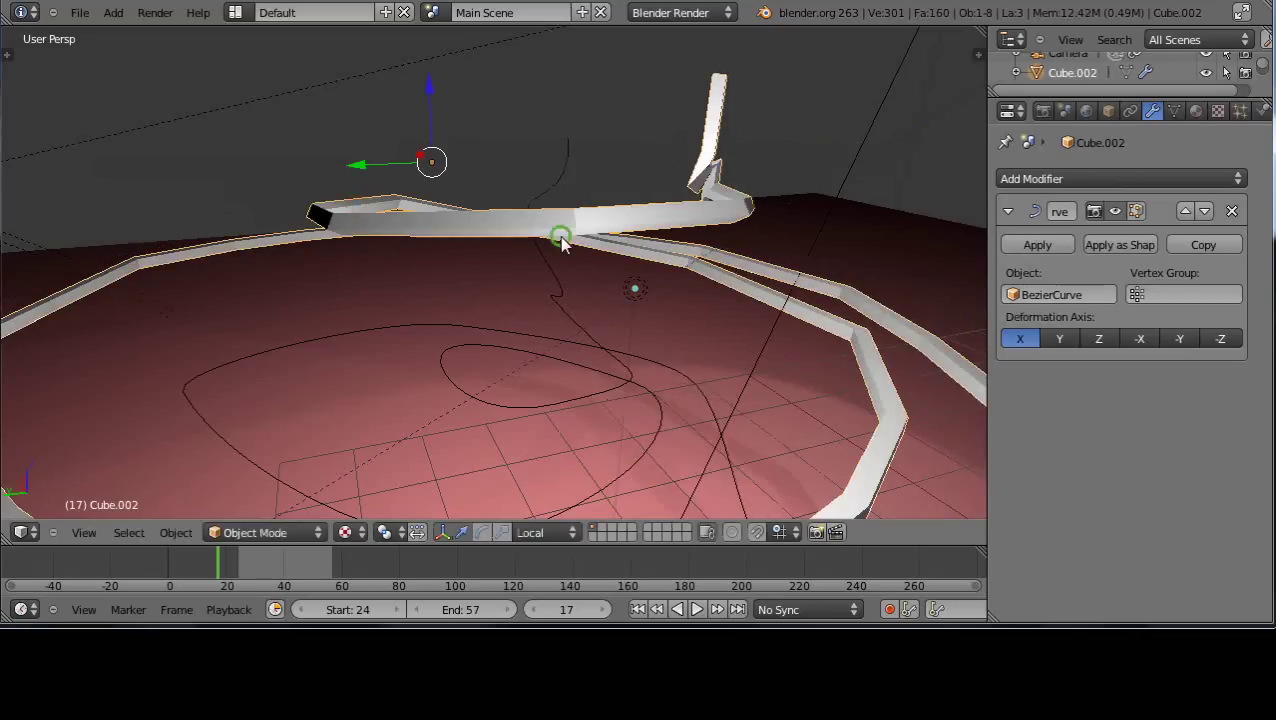
{"action": "middle_click_drag", "start_coordinate": [562, 244], "coordinate": [495, 291]}
{"action": "middle_click_drag", "start_coordinate": [657, 368], "coordinate": [502, 341]}
{"action": "scroll", "coordinate": [502, 341], "scroll_direction": "down", "scroll_amount": 5}
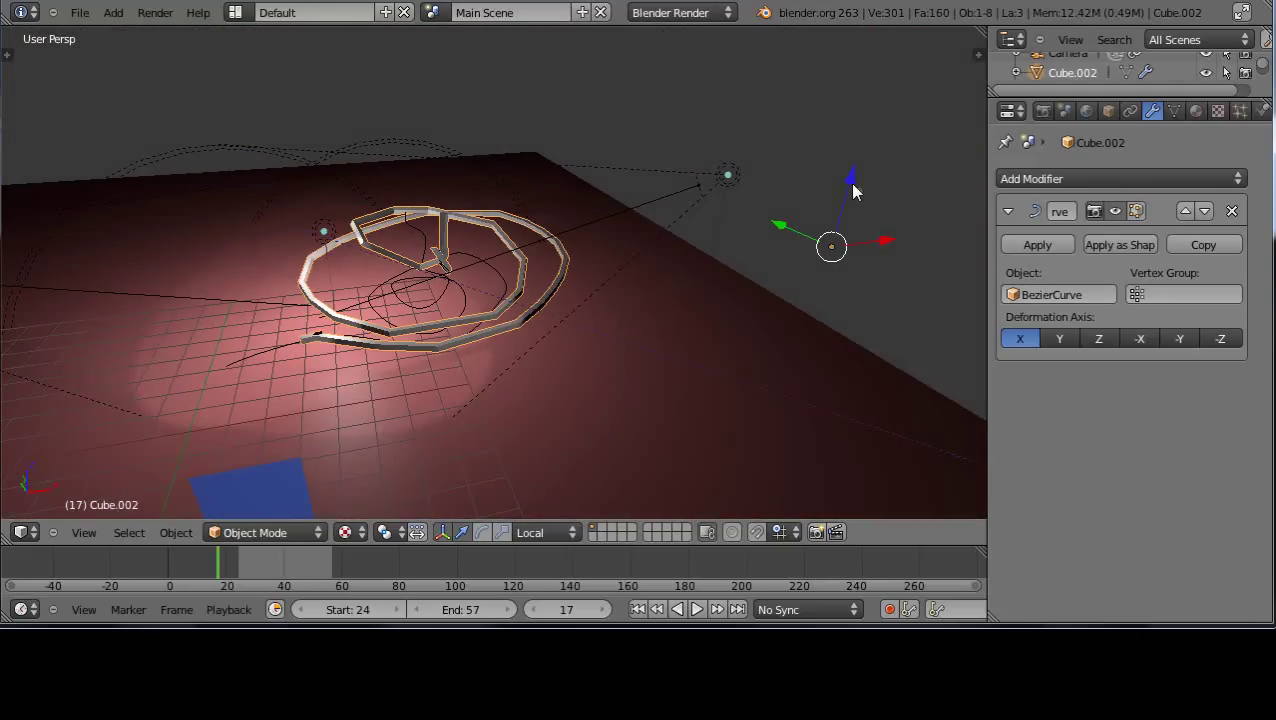
{"action": "mouse_move", "coordinate": [853, 190]}
{"action": "left_mouse_down"}
{"action": "mouse_move", "coordinate": [846, 290]}
{"action": "mouse_move", "coordinate": [847, 175]}
{"action": "mouse_move", "coordinate": [852, 213]}
{"action": "mouse_move", "coordinate": [853, 202]}
{"action": "left_mouse_up"}
{"action": "middle_click_drag", "start_coordinate": [493, 291], "coordinate": [447, 242]}
{"action": "scroll", "coordinate": [461, 339], "scroll_direction": "up", "scroll_amount": 5}
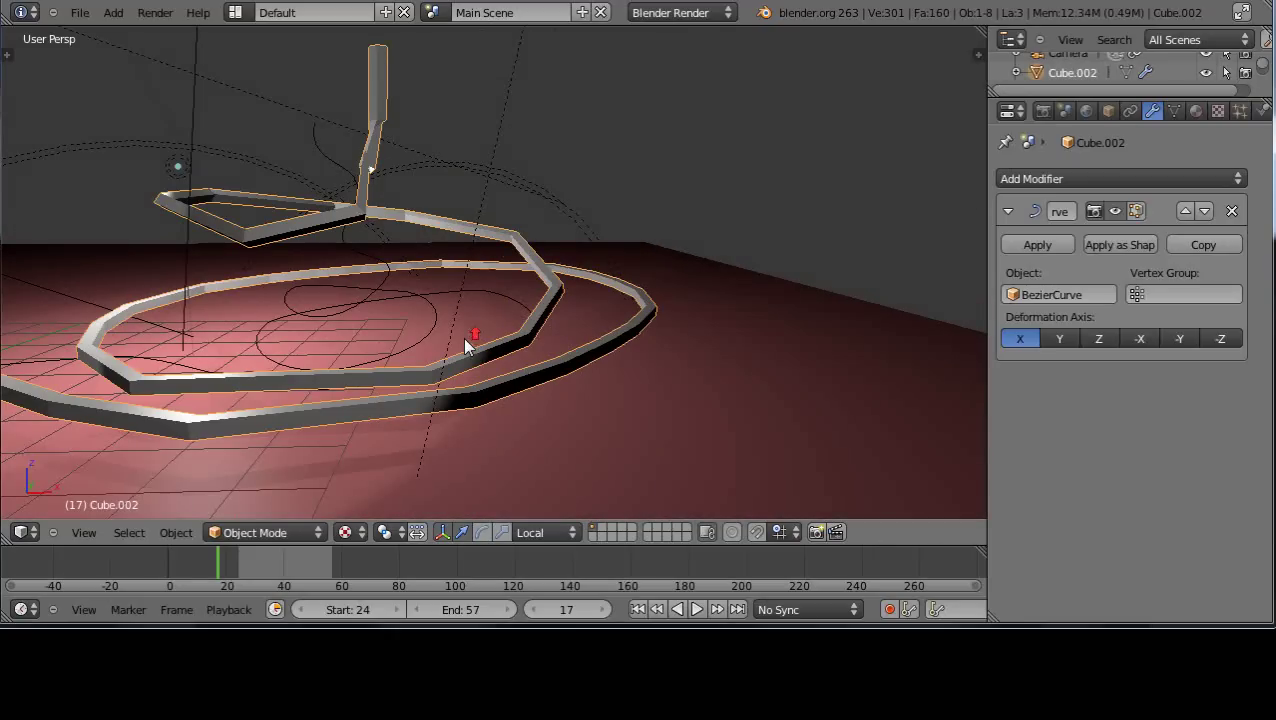
{"action": "middle_click_drag", "start_coordinate": [354, 299], "coordinate": [460, 395]}
{"action": "scroll", "coordinate": [540, 297], "scroll_direction": "down", "scroll_amount": 4}
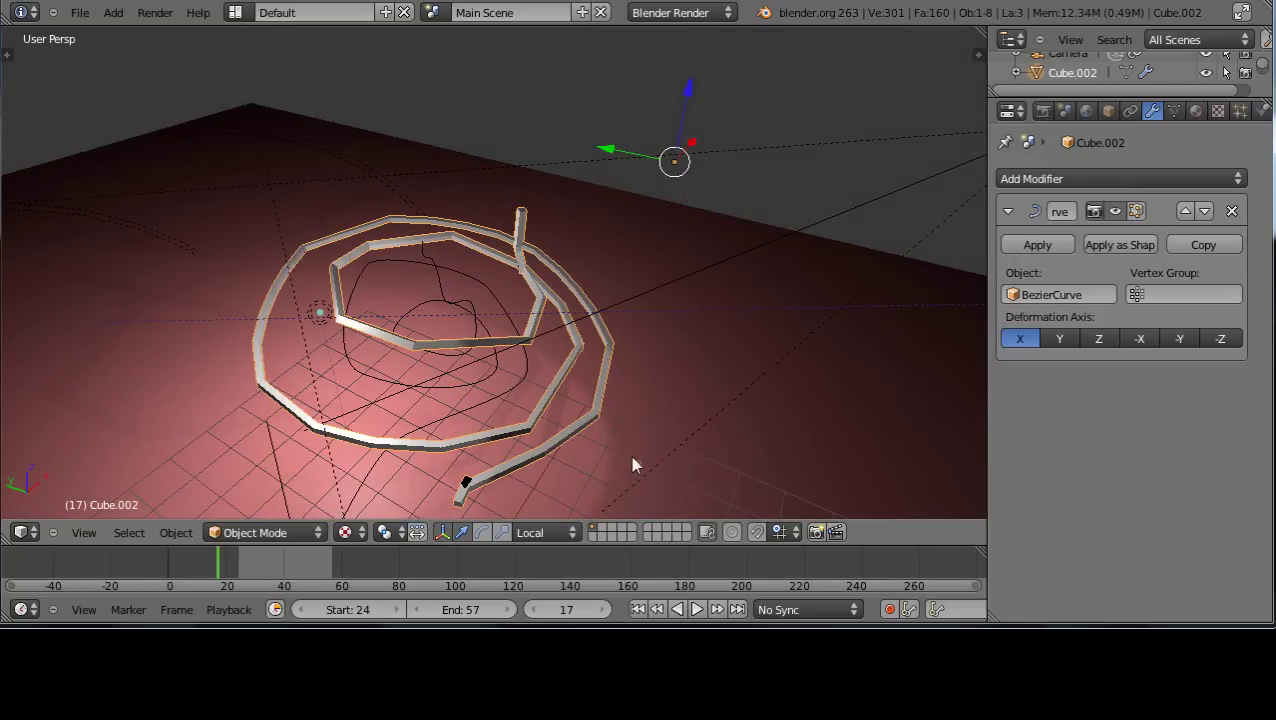
{"action": "scroll", "coordinate": [630, 456], "scroll_direction": "down", "scroll_amount": 6}
{"action": "scroll", "coordinate": [624, 455], "scroll_direction": "up", "scroll_amount": 5}
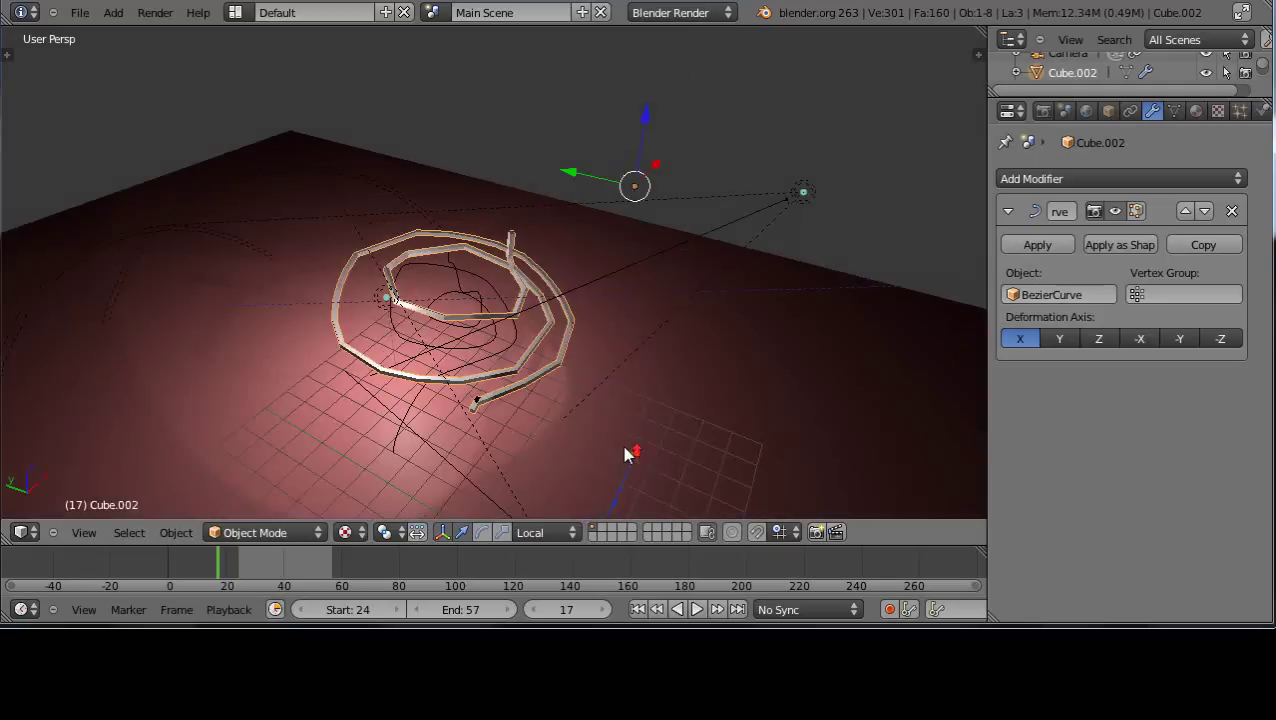
{"action": "scroll", "coordinate": [624, 455], "scroll_direction": "up", "scroll_amount": 2}
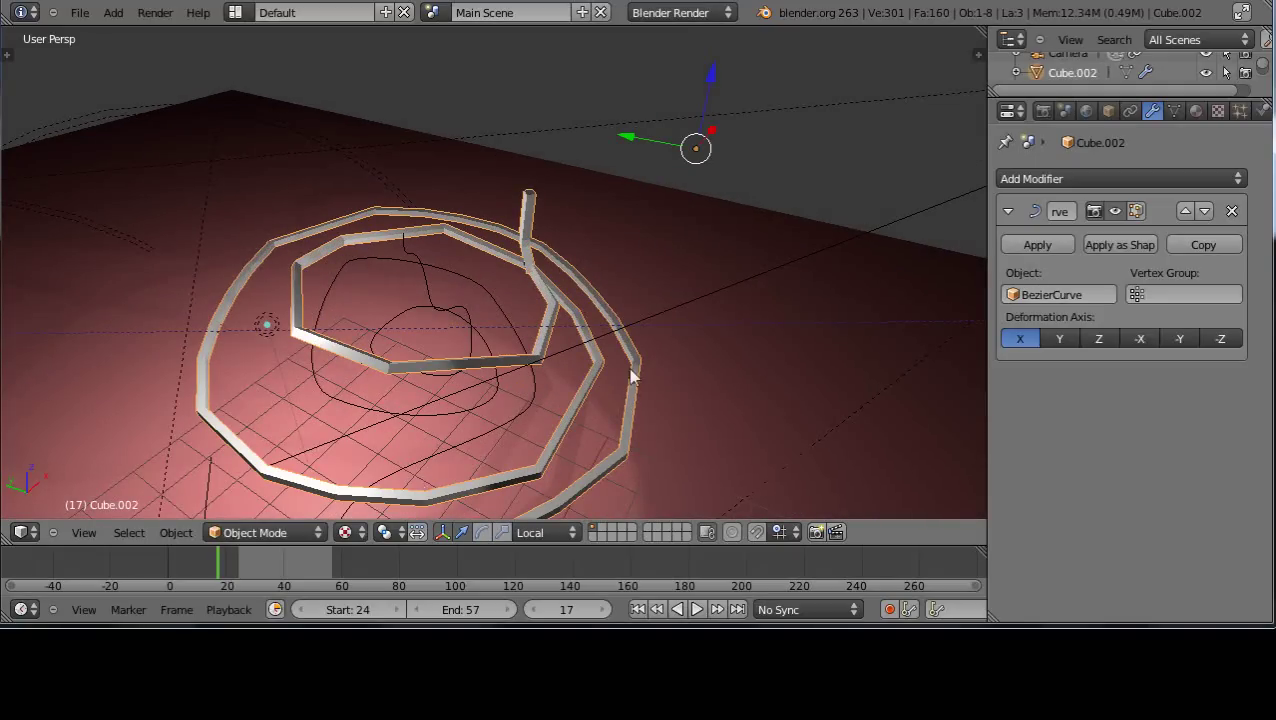
{"action": "scroll", "coordinate": [720, 408], "scroll_direction": "down", "scroll_amount": 3}
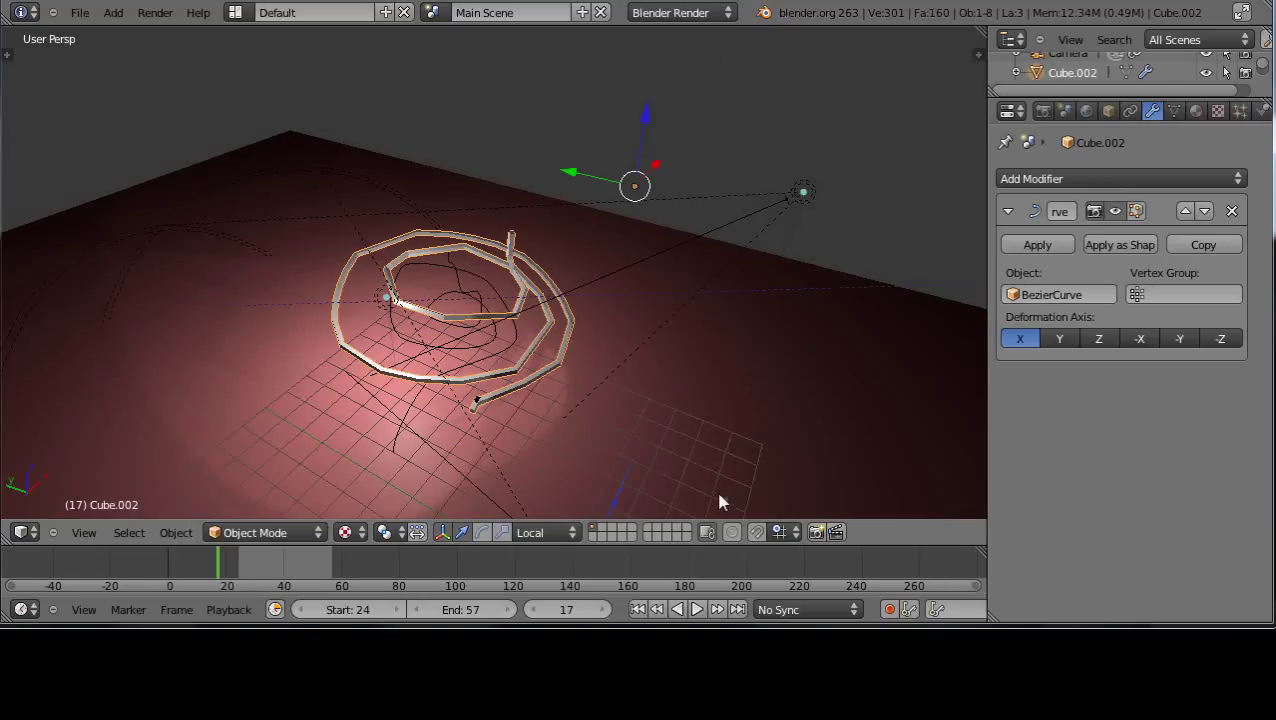